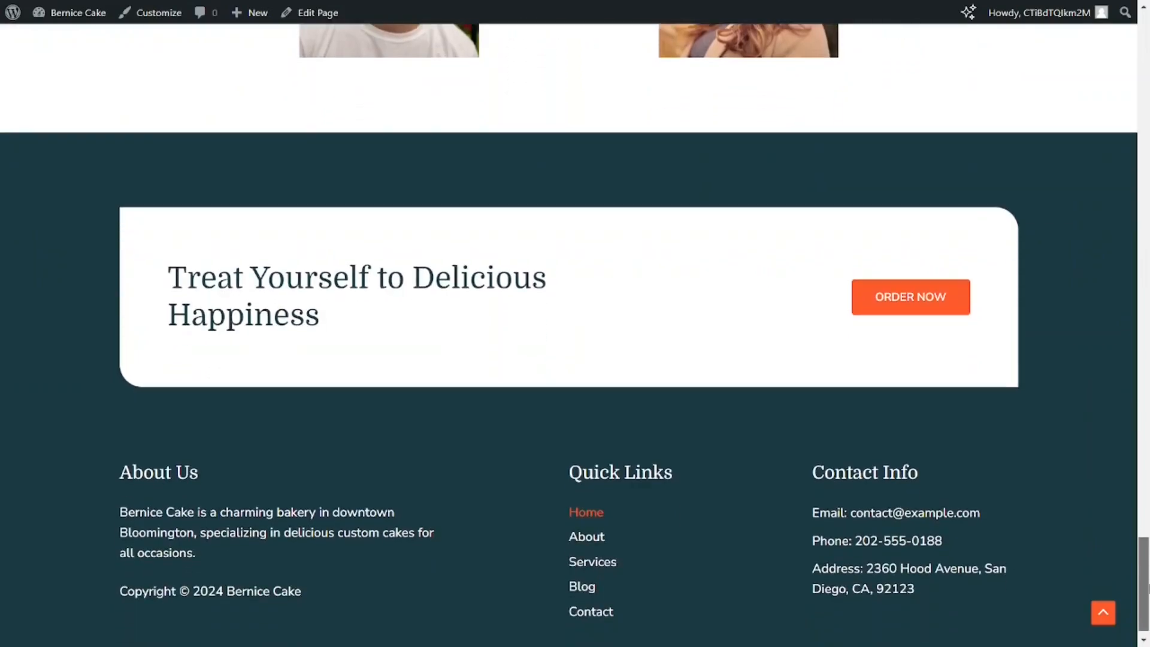
pyautogui.scroll(-1, 575, 335)
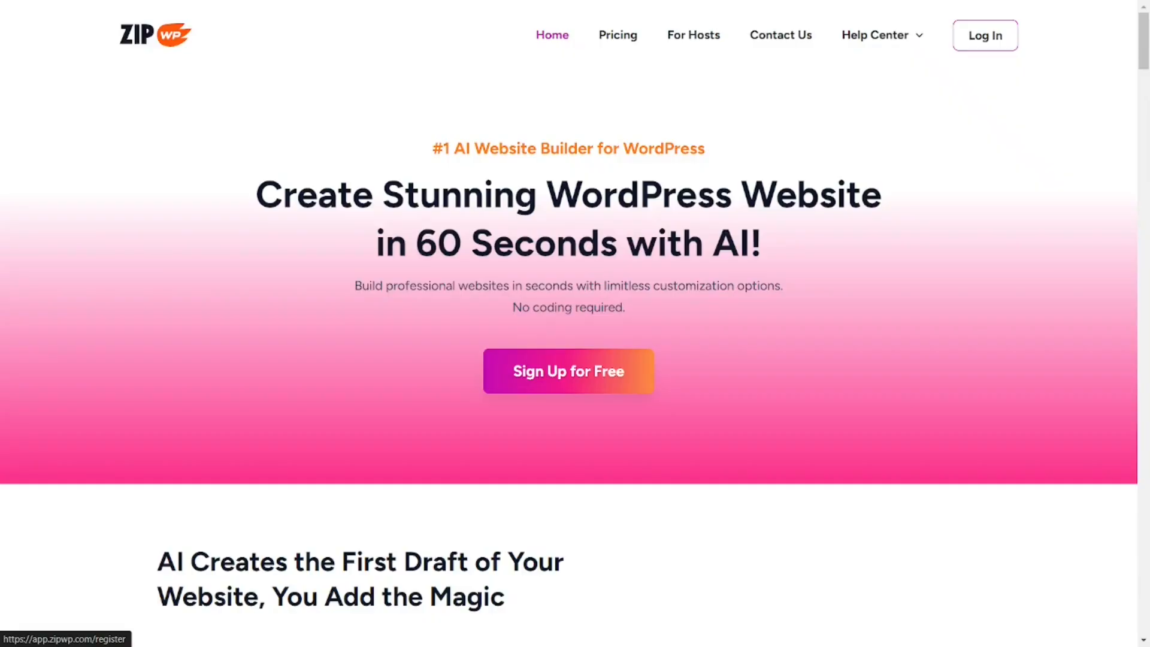
# Start signing up for a free ZipWP account with Google and bring up the account email entry.
pyautogui.click(564, 395)
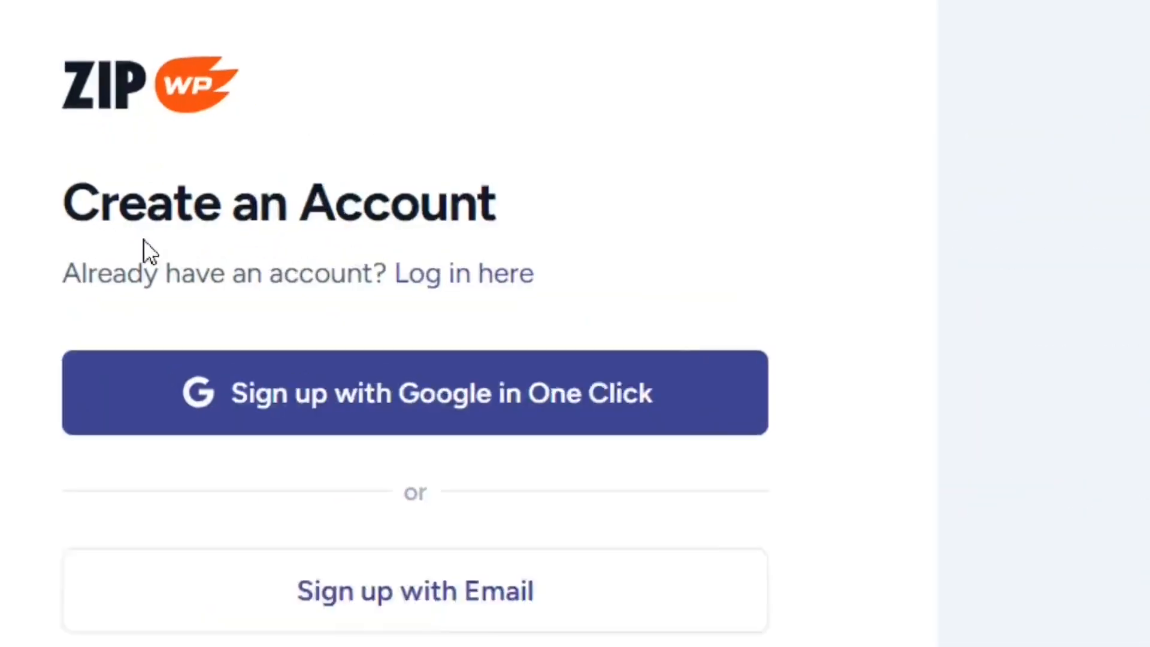
pyautogui.moveTo(70, 224); pyautogui.dragTo(287, 216)
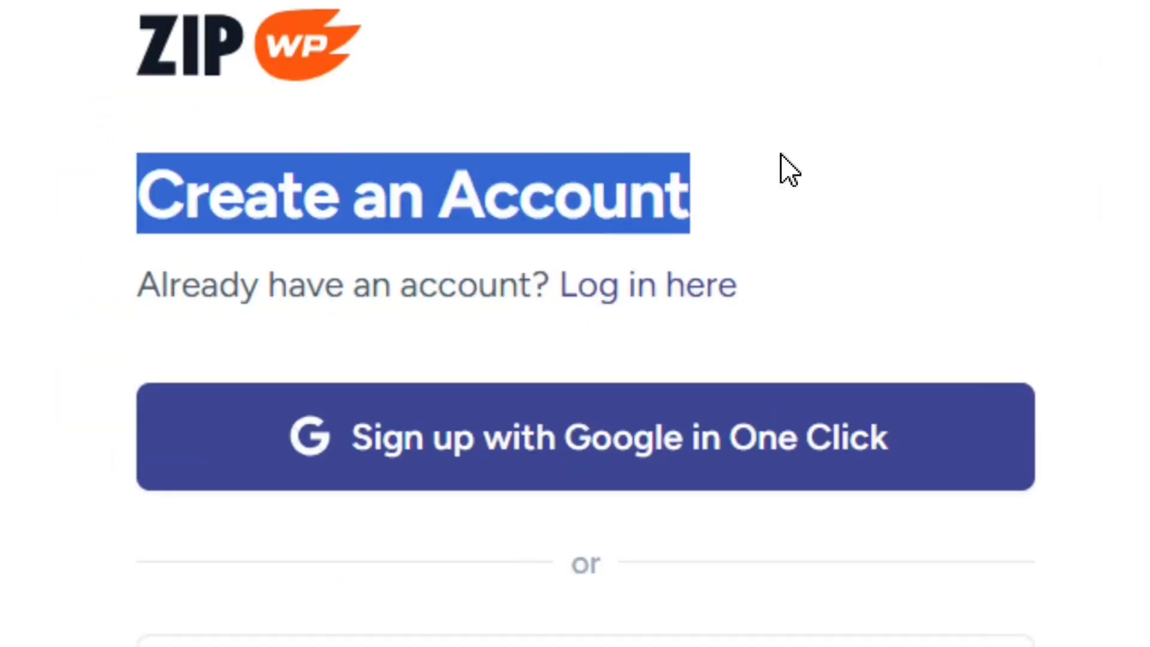
pyautogui.click(745, 215)
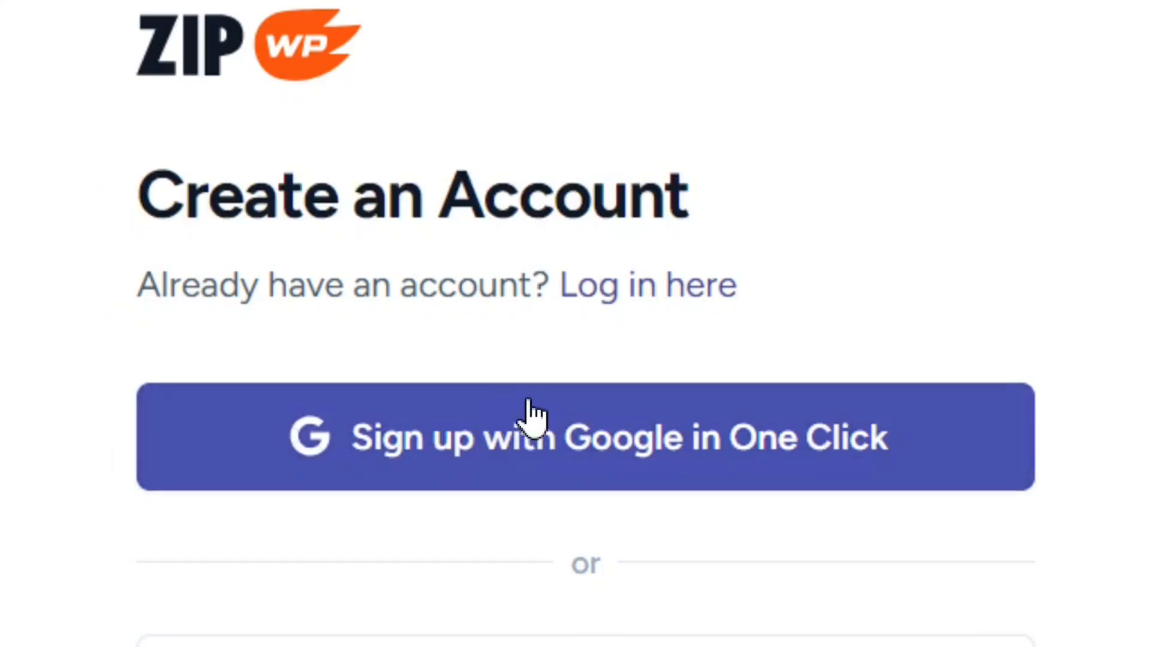
pyautogui.click(617, 472)
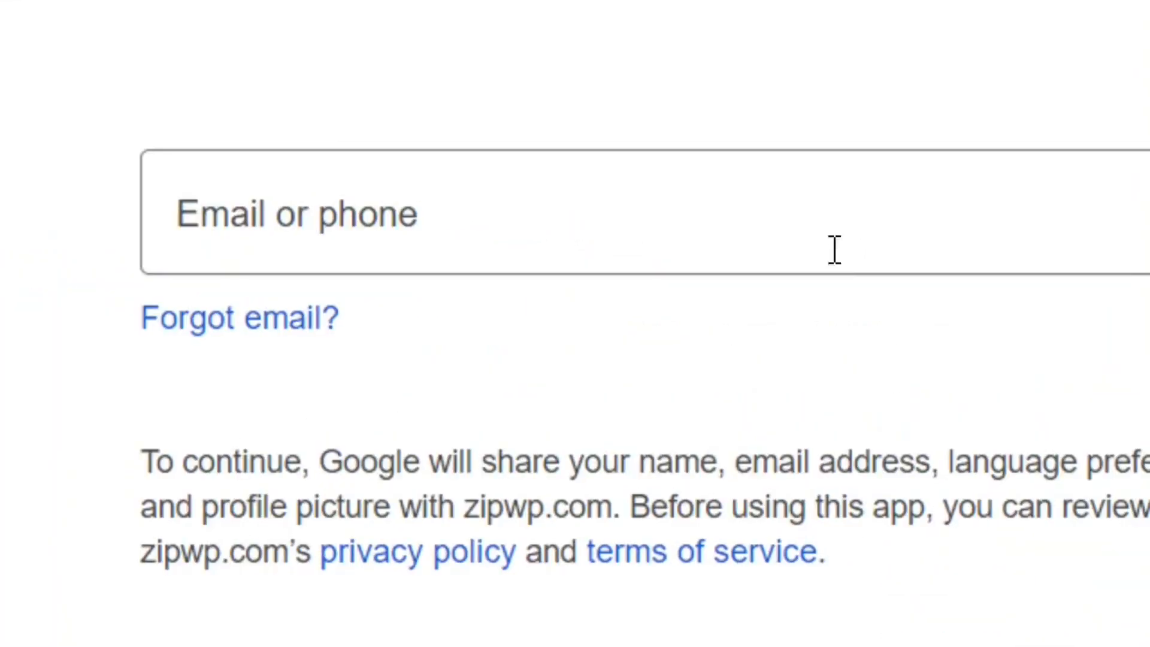
pyautogui.click(814, 268)
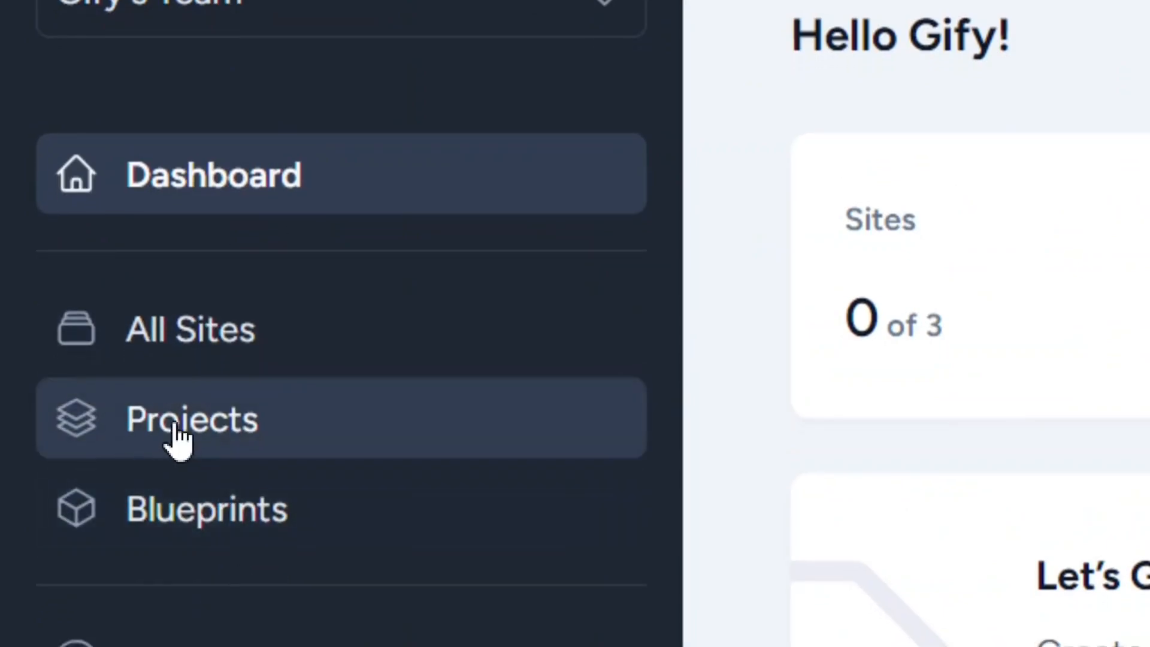
# Create a new project named "My online Business".
pyautogui.click(196, 424)
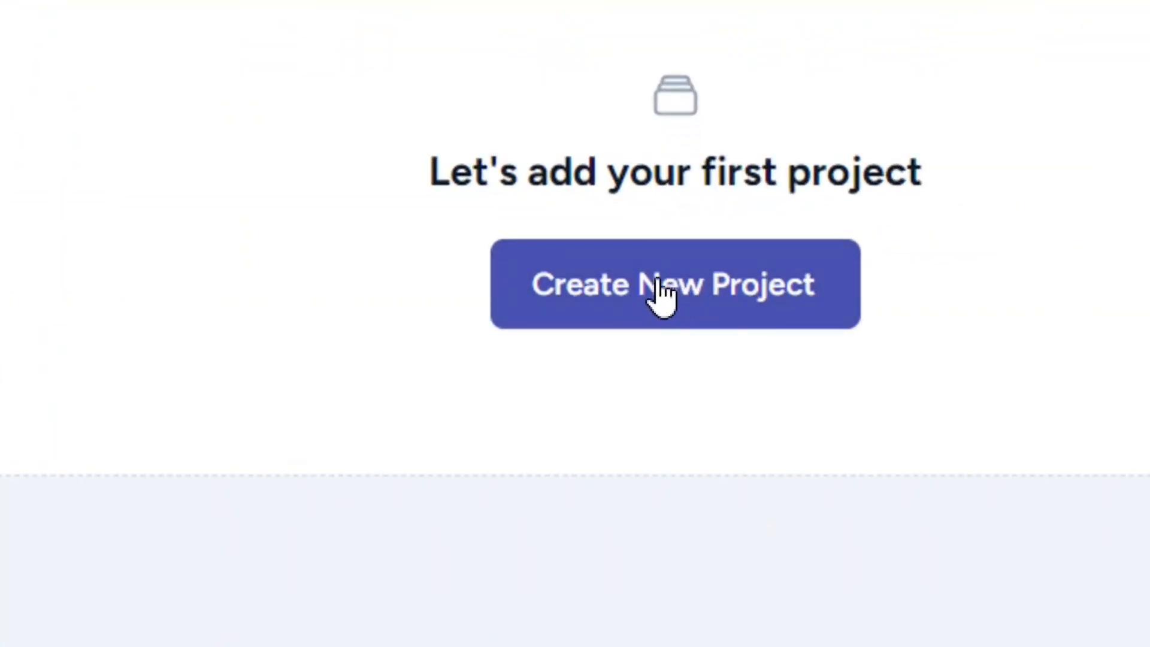
pyautogui.click(709, 321)
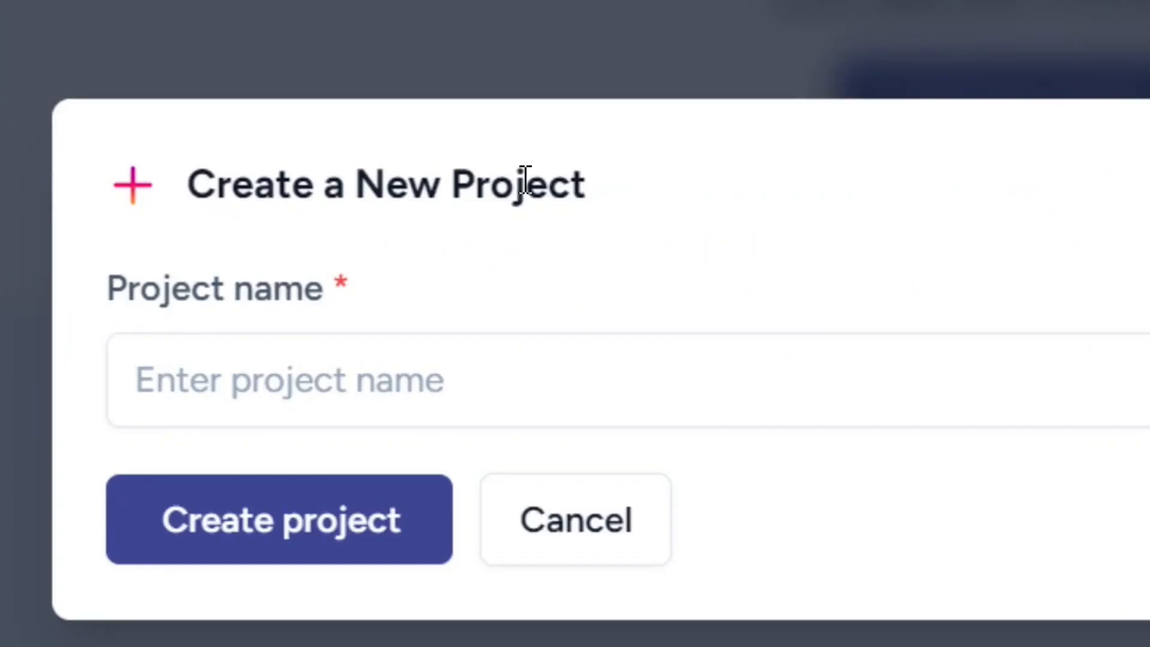
pyautogui.moveTo(526, 179); pyautogui.dragTo(57, 192)
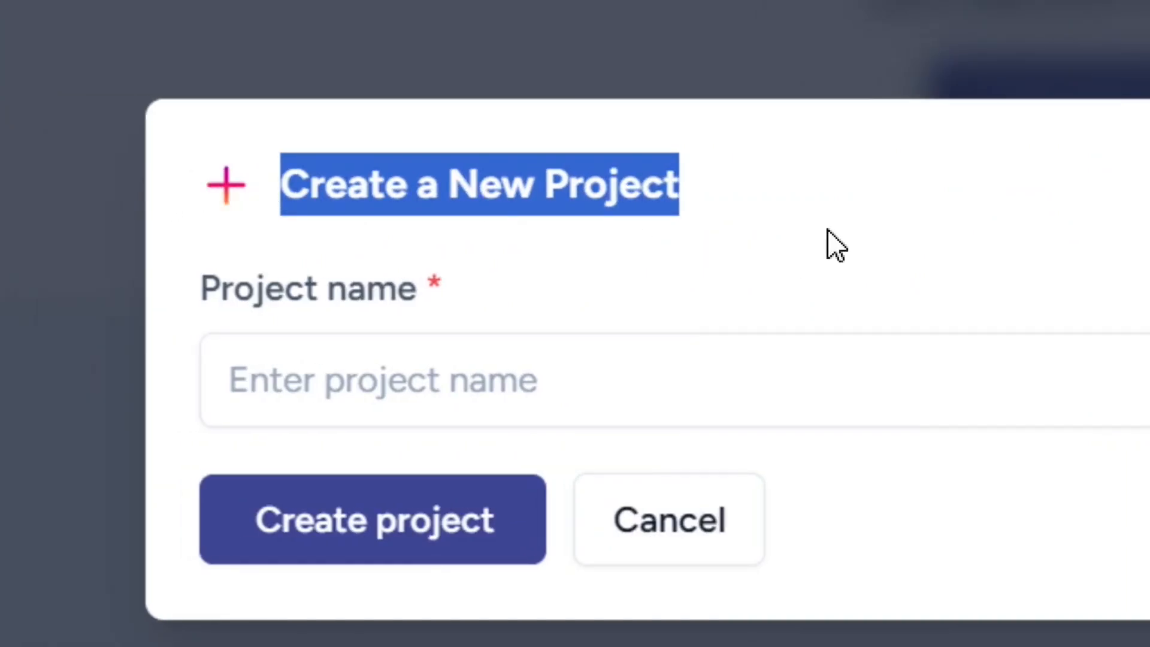
pyautogui.click(828, 230)
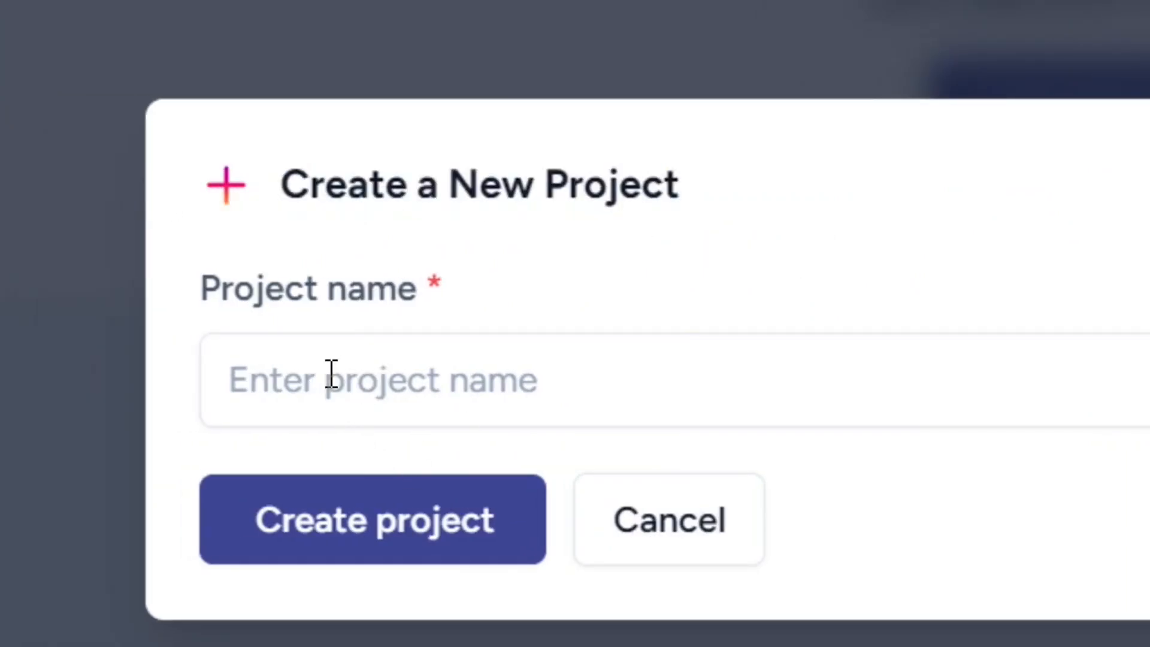
pyautogui.click(376, 383)
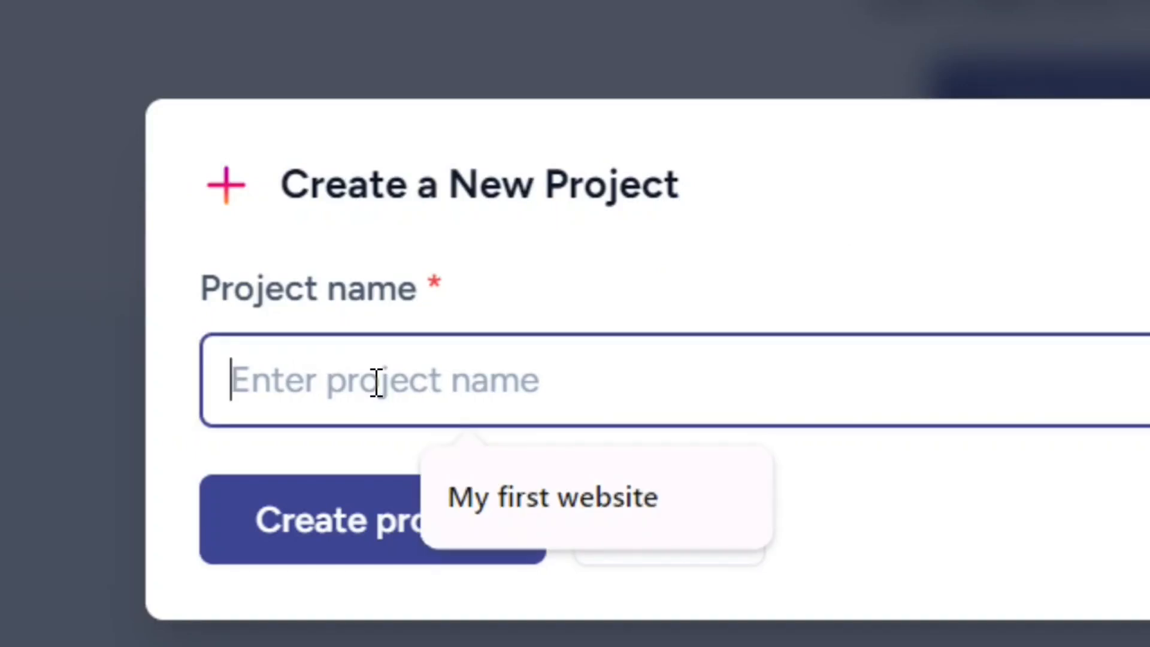
pyautogui.write('My online Business')
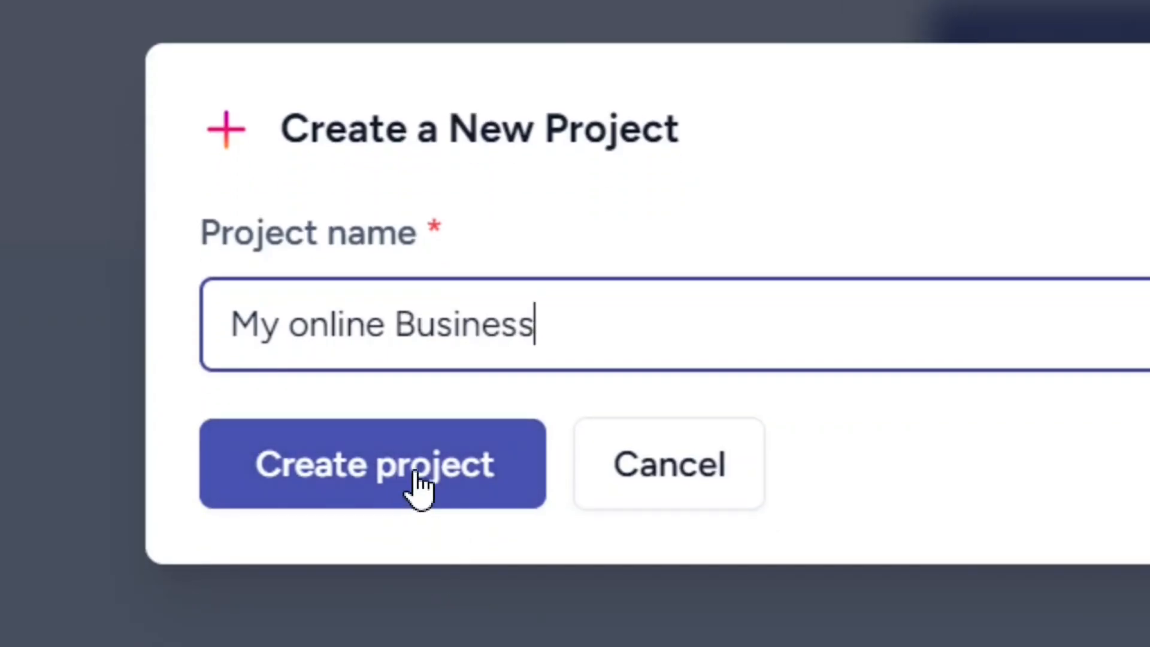
pyautogui.click(420, 488)
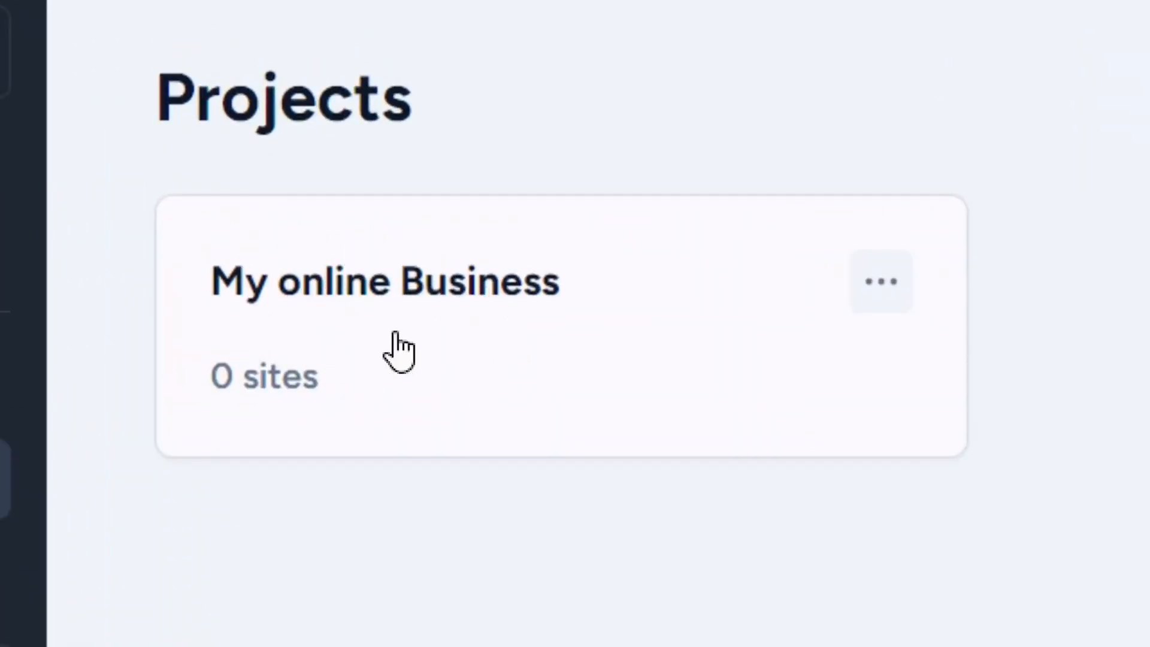
# Open the "My online Business" project and start creating a complete website in it.
pyautogui.click(887, 278)
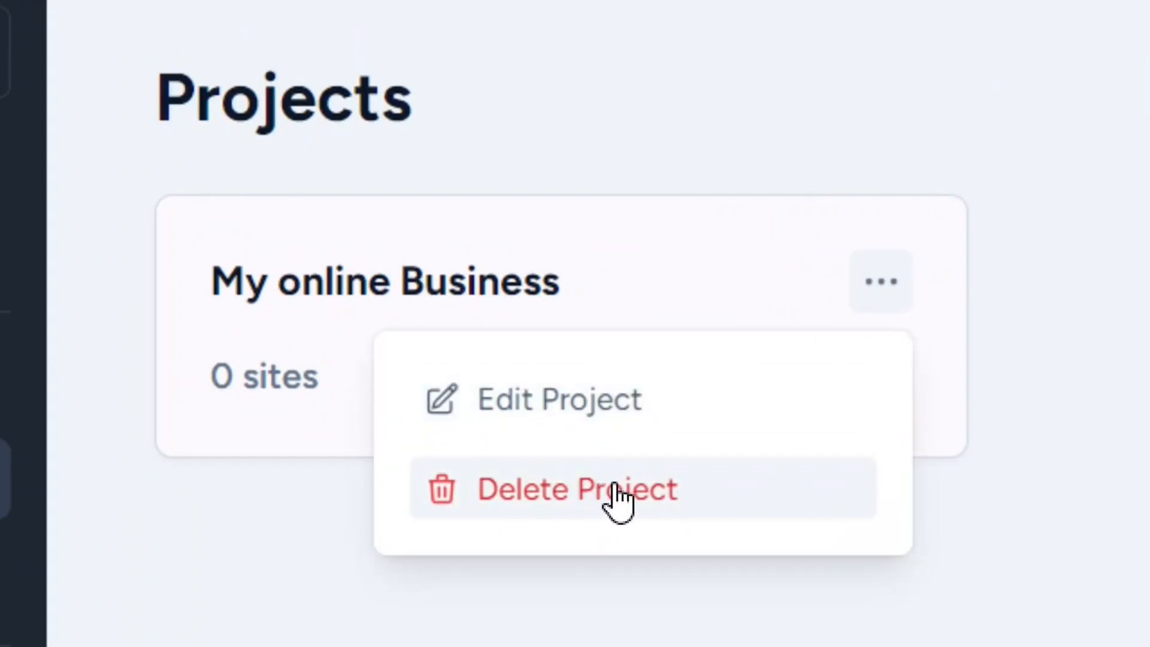
pyautogui.click(883, 278)
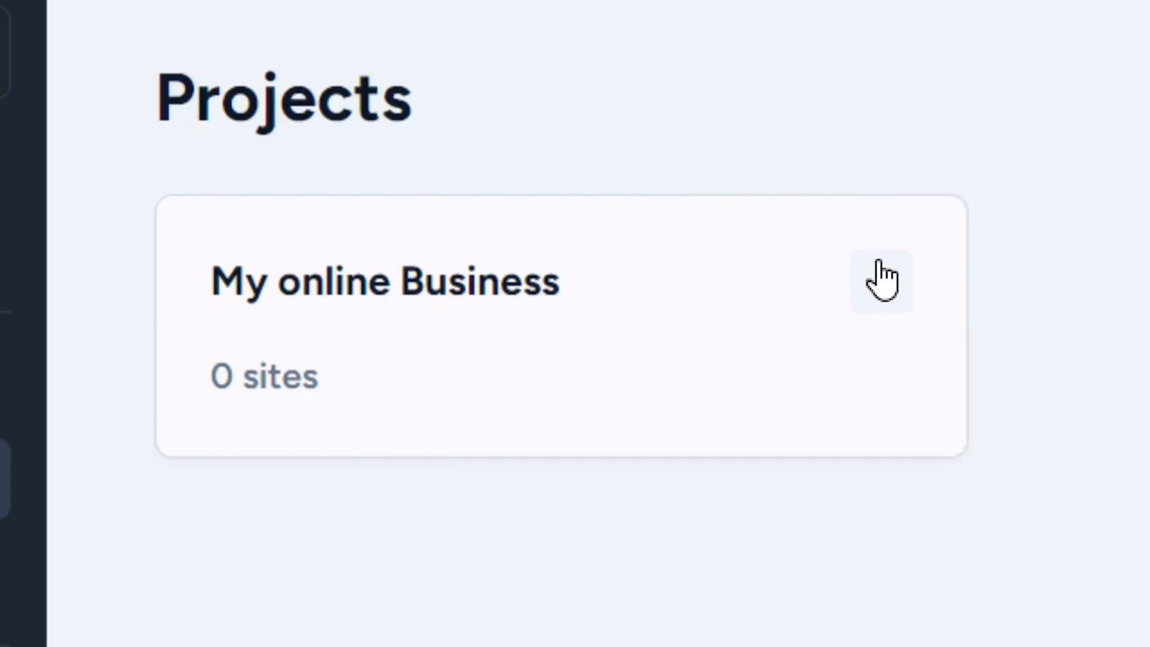
pyautogui.click(312, 291)
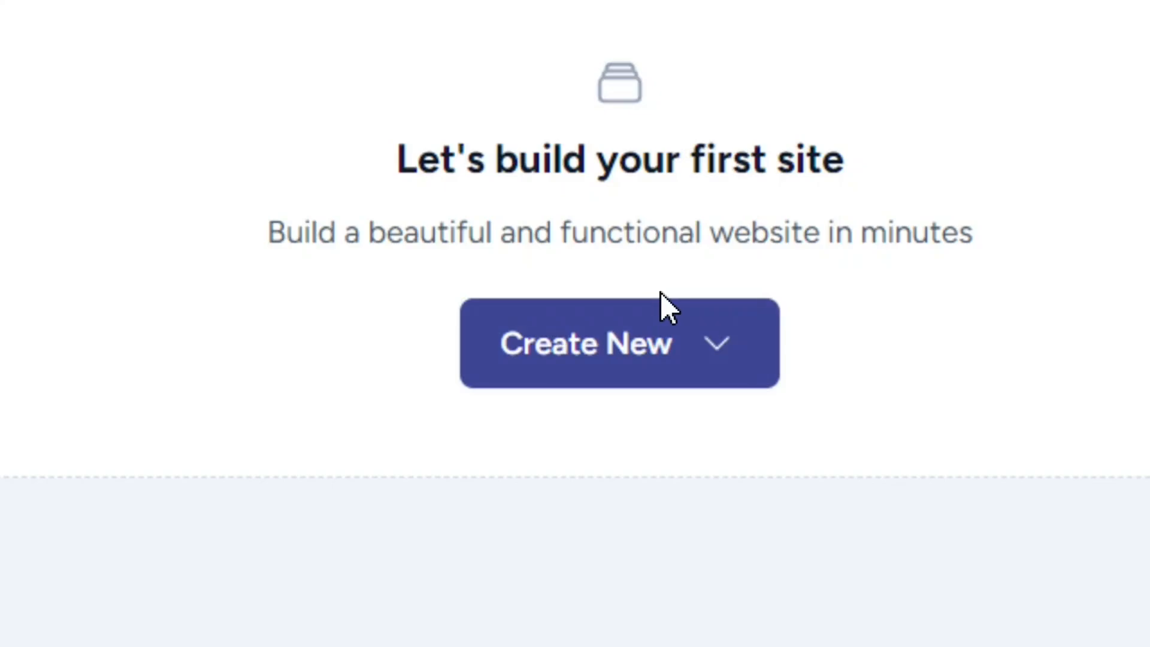
pyautogui.click(739, 363)
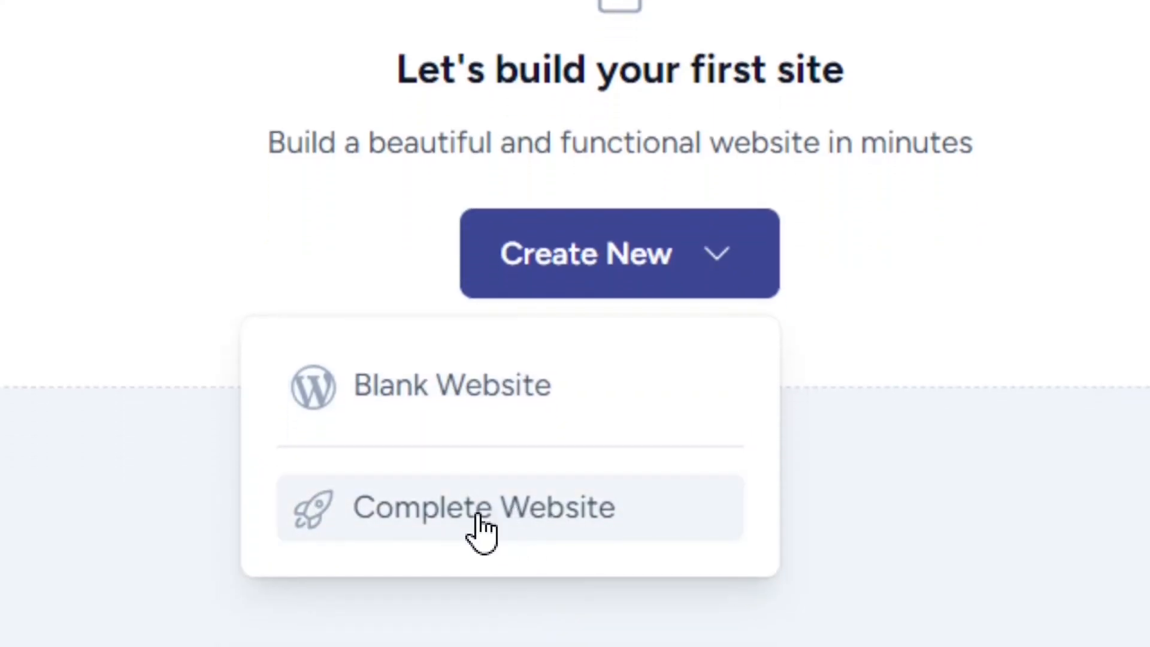
pyautogui.click(488, 514)
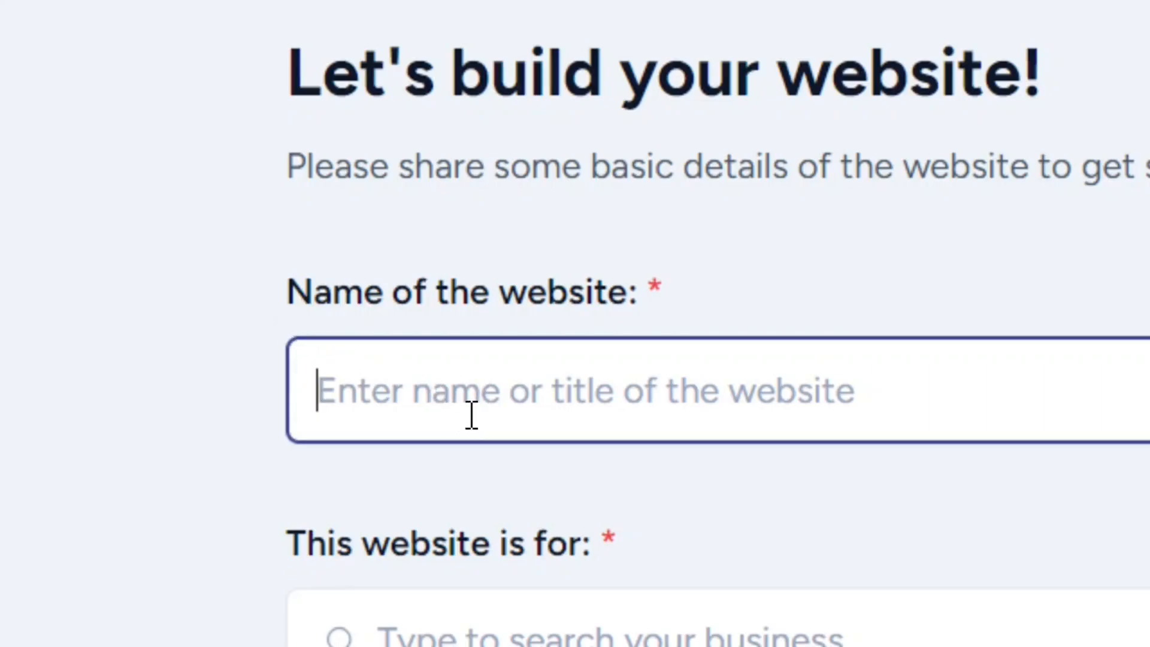
# Name the website "Bernice Cake", set its category to Local business and continue.
pyautogui.click(491, 401)
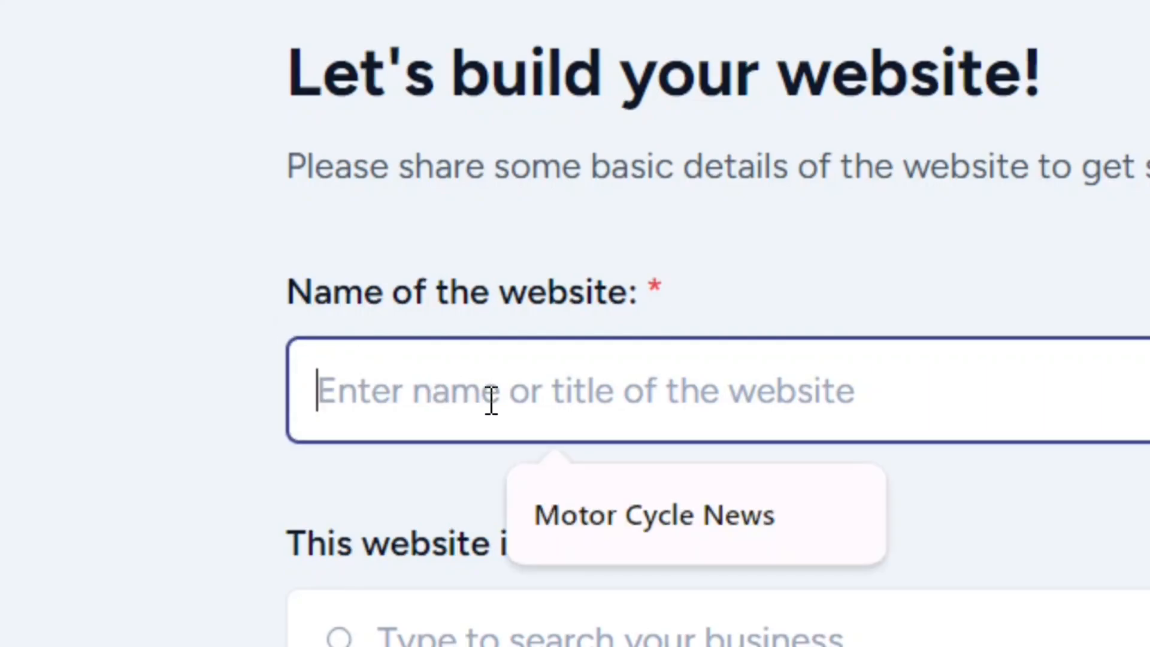
pyautogui.write('Bernice Cake')
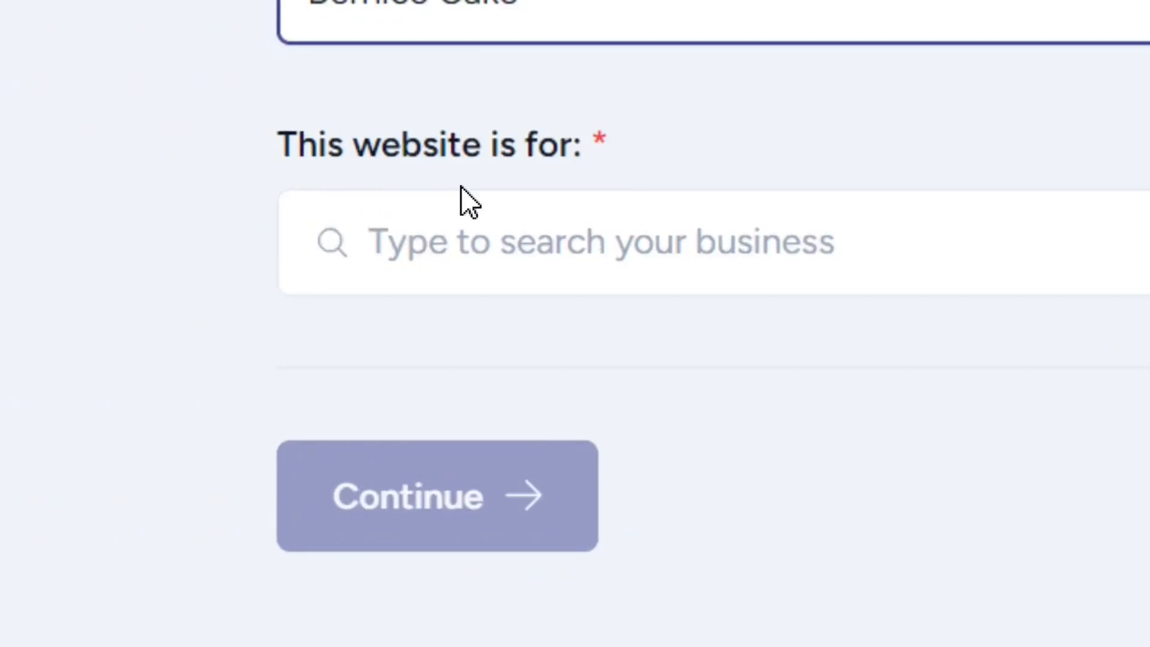
pyautogui.click(693, 247)
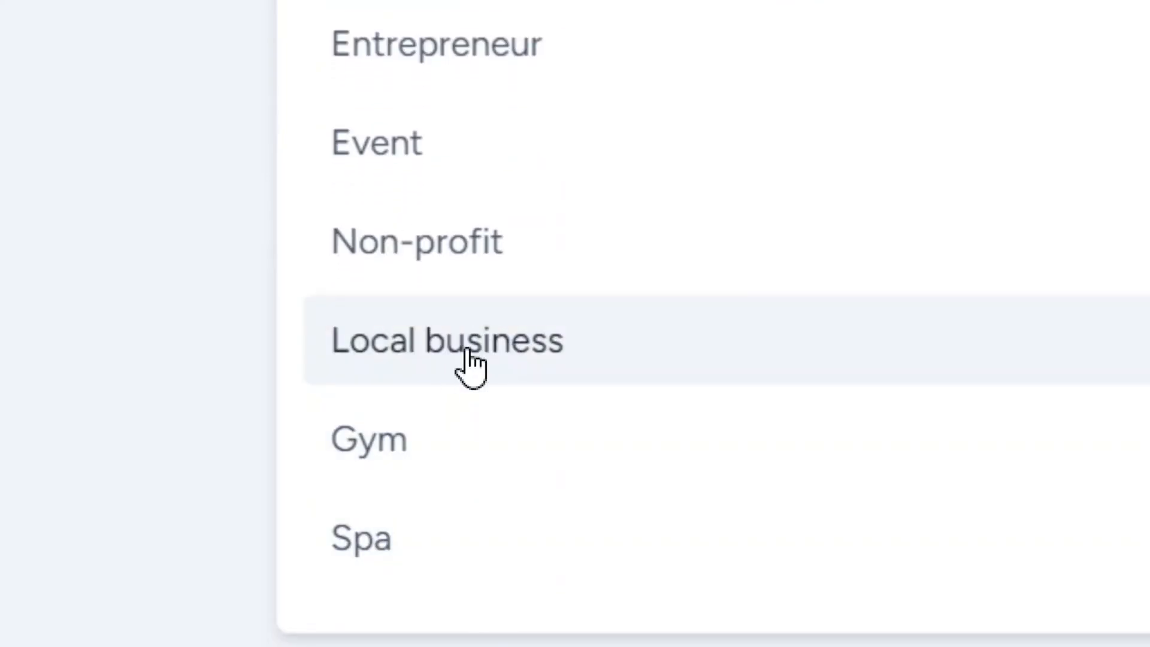
pyautogui.click(467, 353)
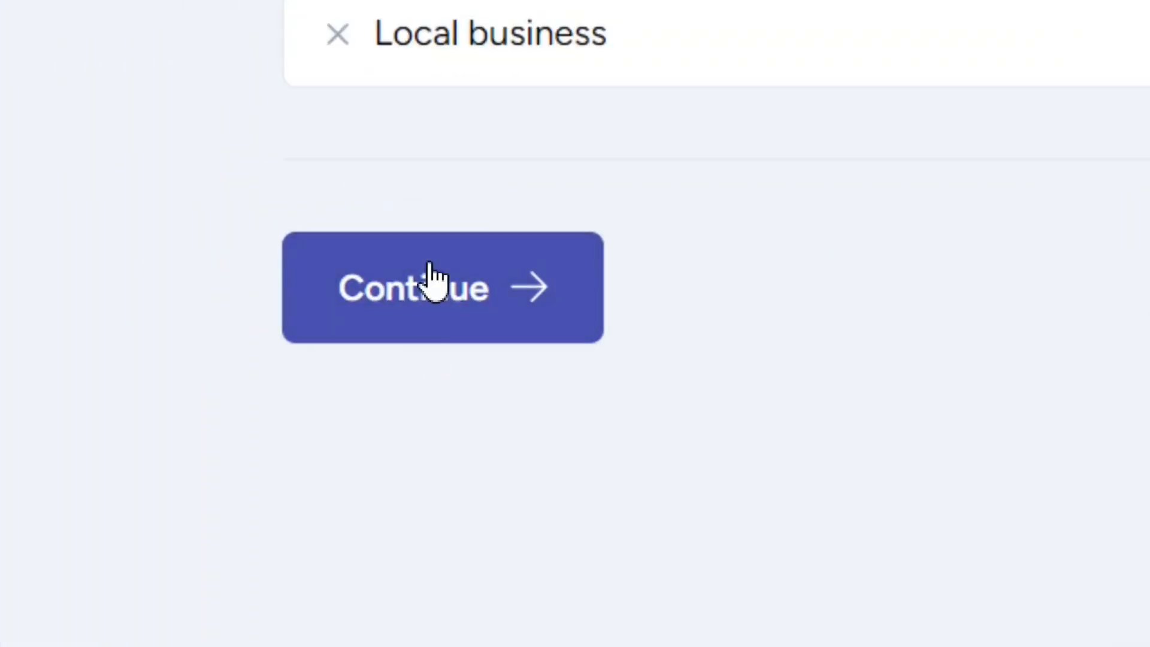
pyautogui.click(454, 321)
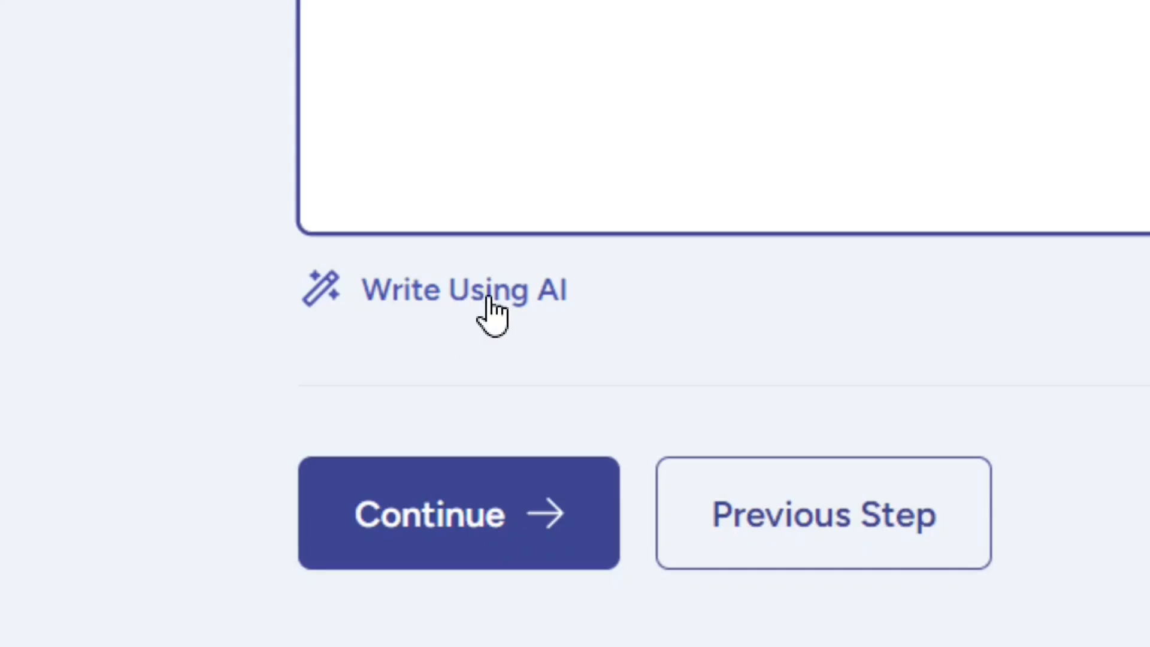
# Generate the business description with AI, set the bakery's opening year in it to 2007 and continue.
pyautogui.click(487, 312)
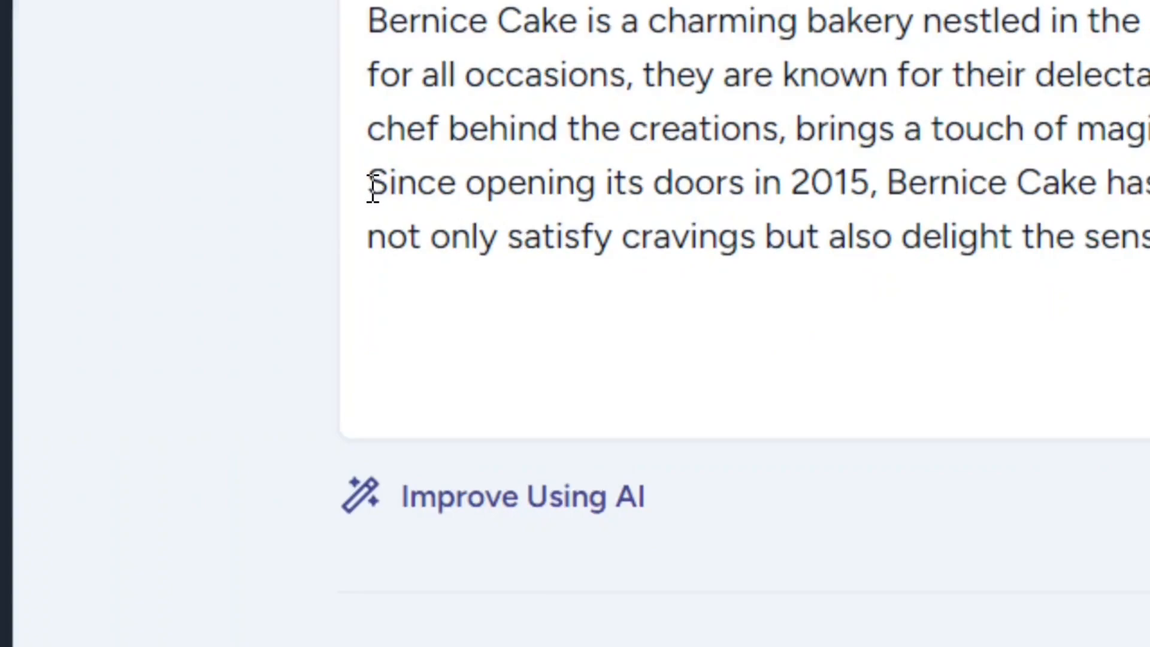
pyautogui.moveTo(371, 189); pyautogui.dragTo(874, 178)
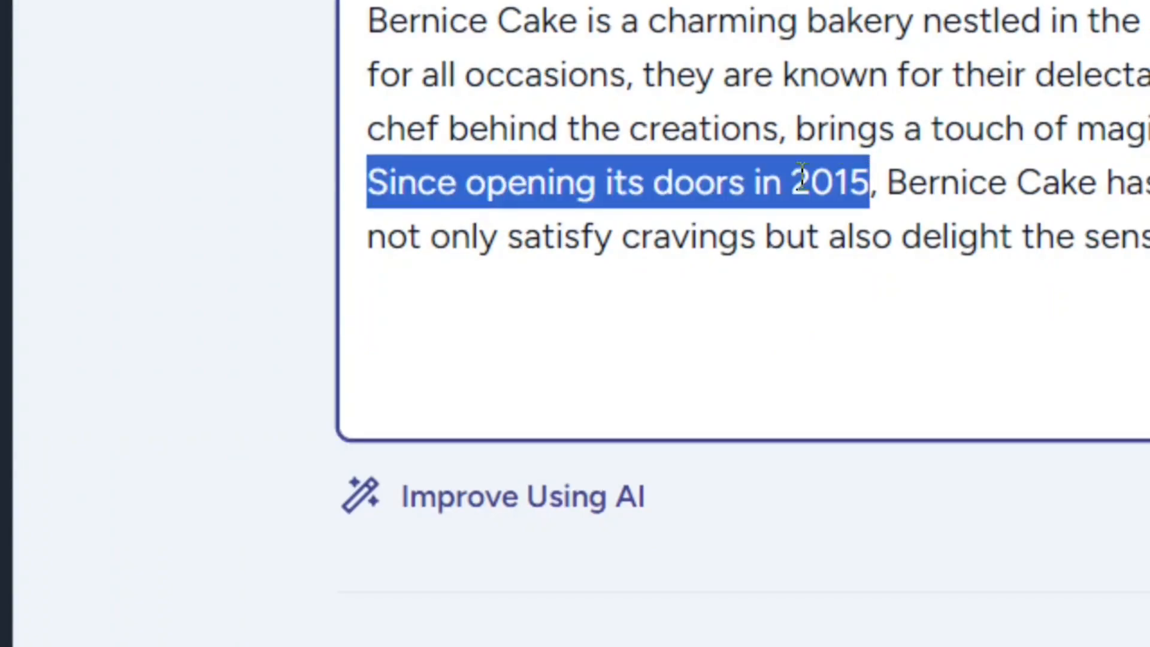
pyautogui.click(867, 189)
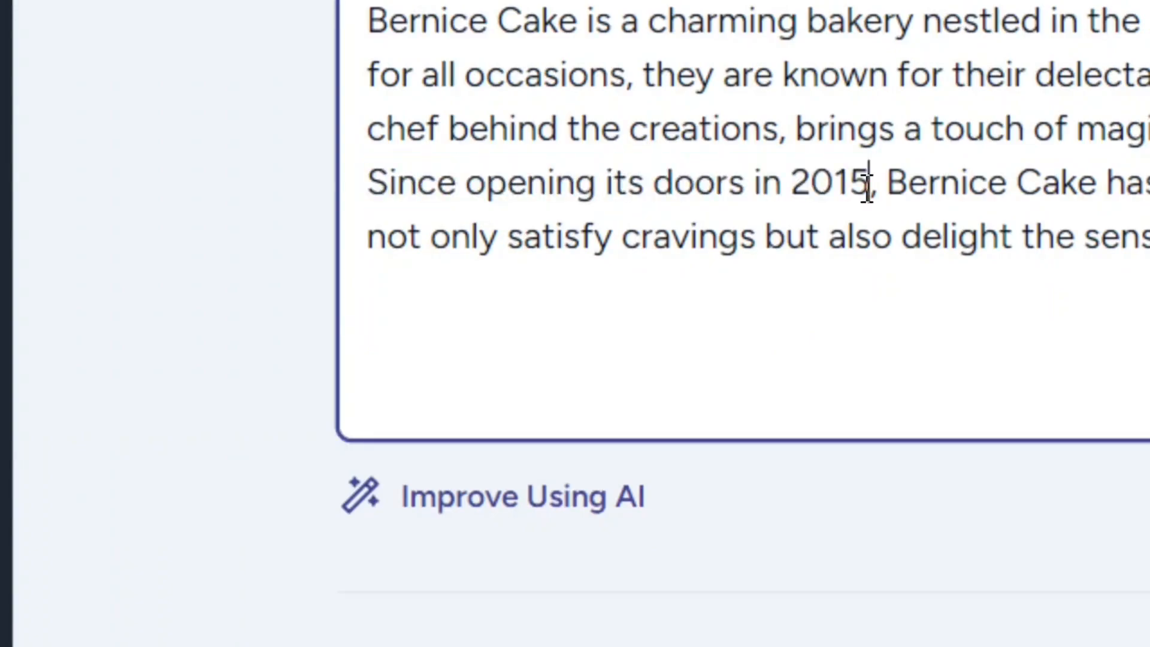
pyautogui.press('BackSpace')
pyautogui.press('BackSpace')
pyautogui.write('07')
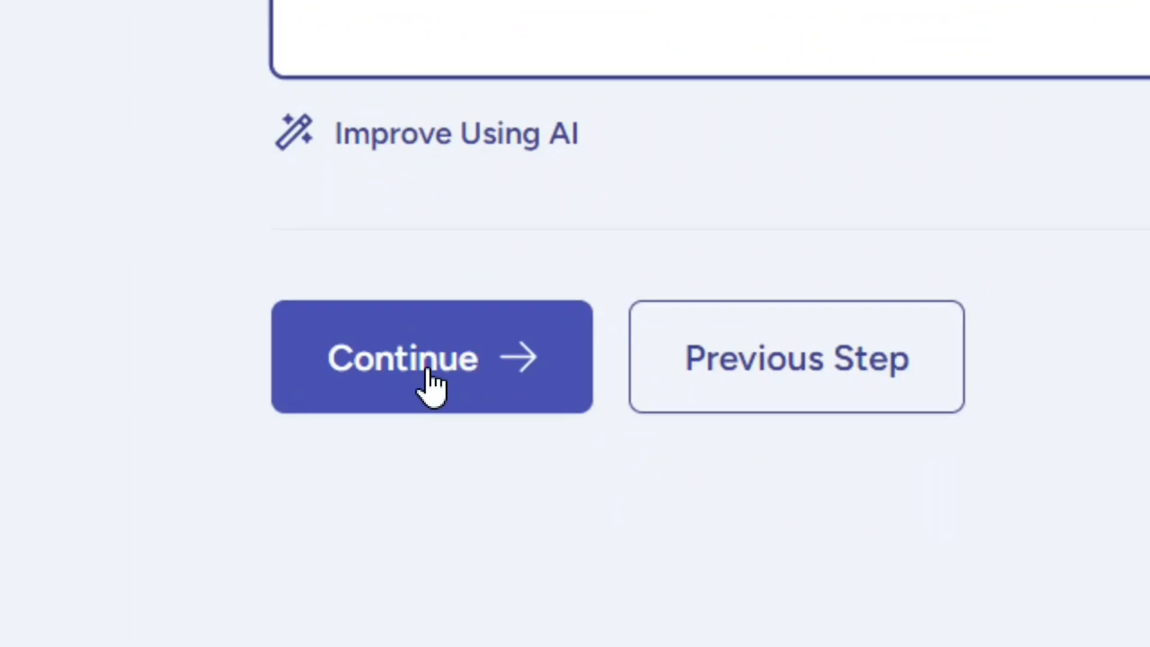
pyautogui.click(429, 370)
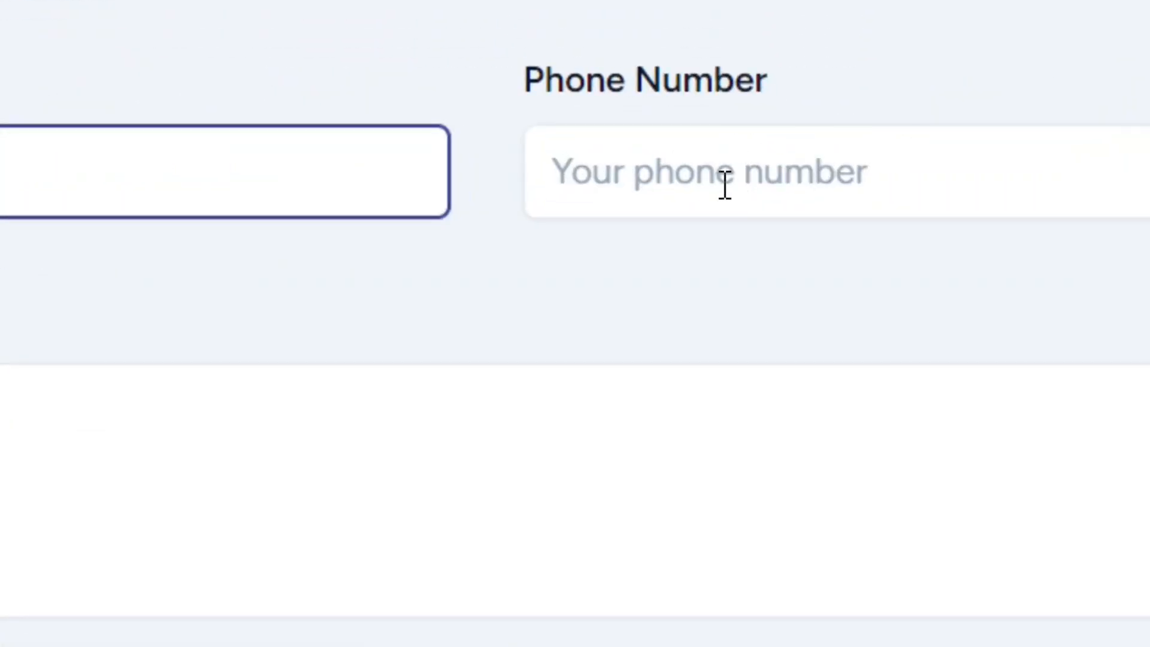
# Check the phone, address and social media options of the contact stage and skip it without entering details.
pyautogui.click(724, 186)
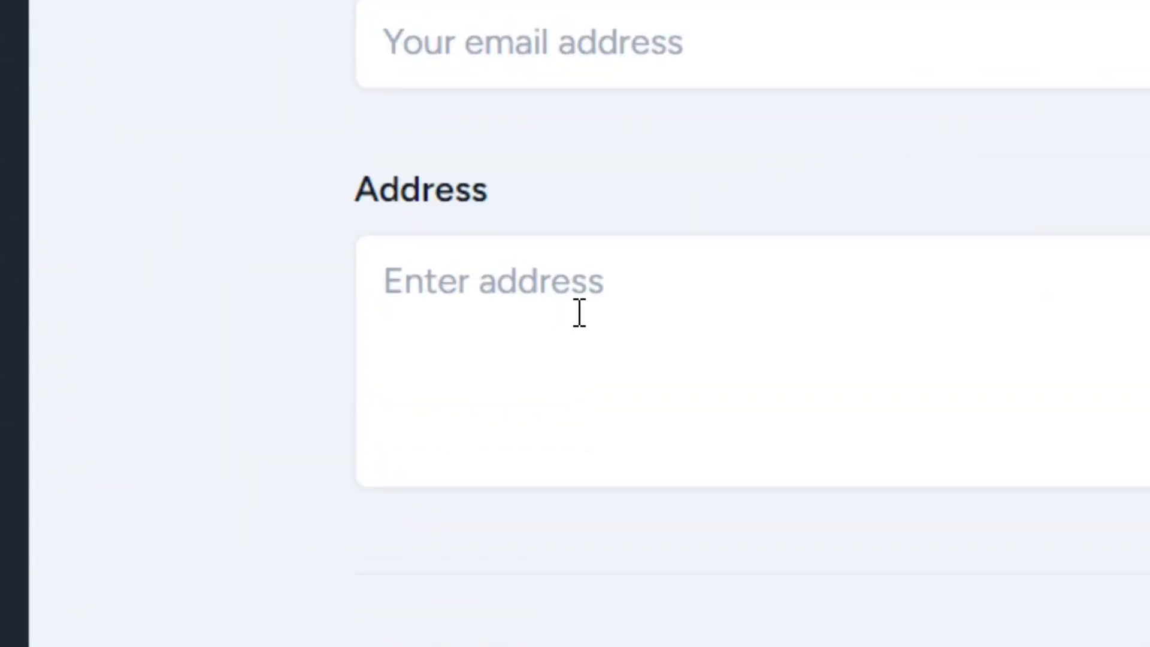
pyautogui.click(579, 313)
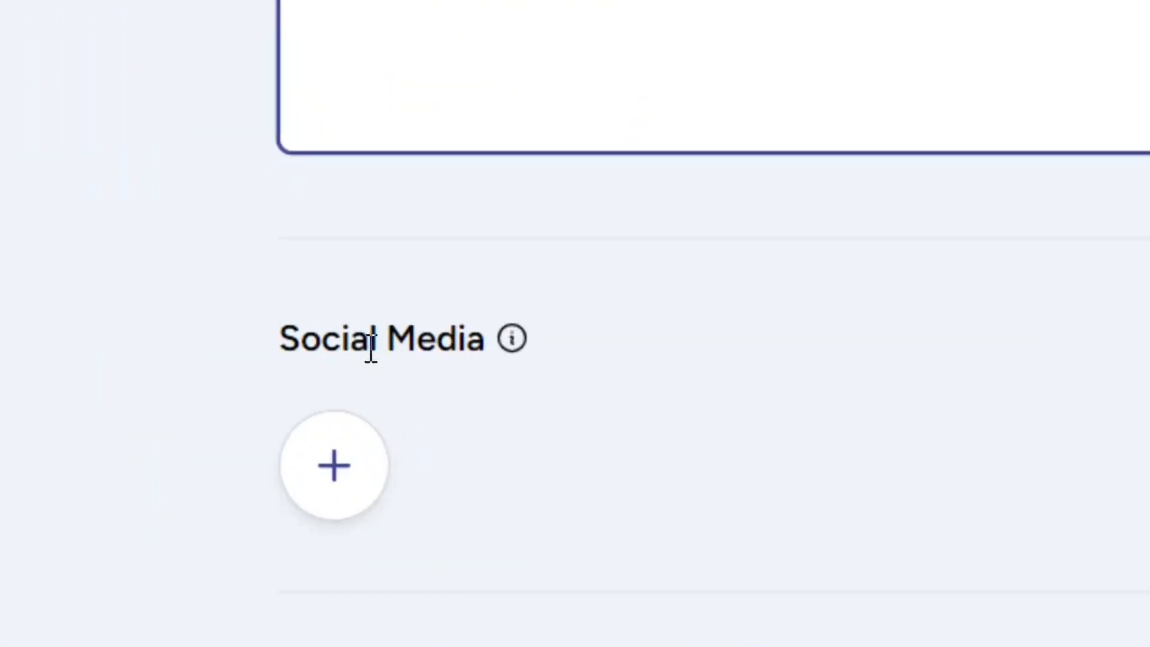
pyautogui.click(327, 479)
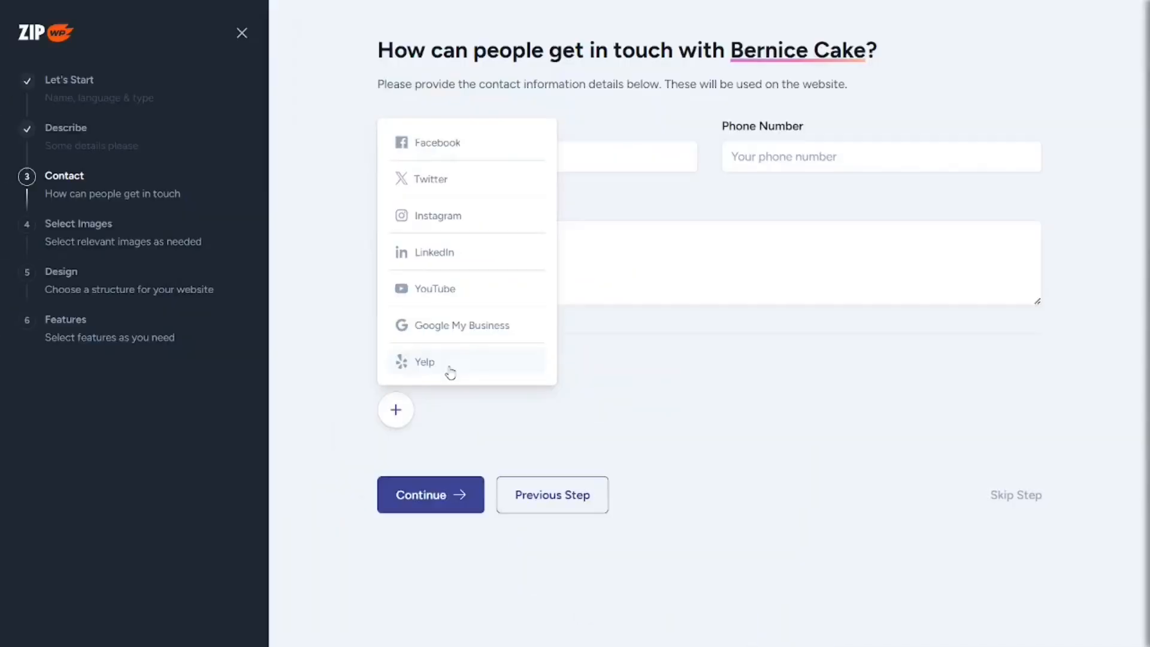
pyautogui.click(617, 407)
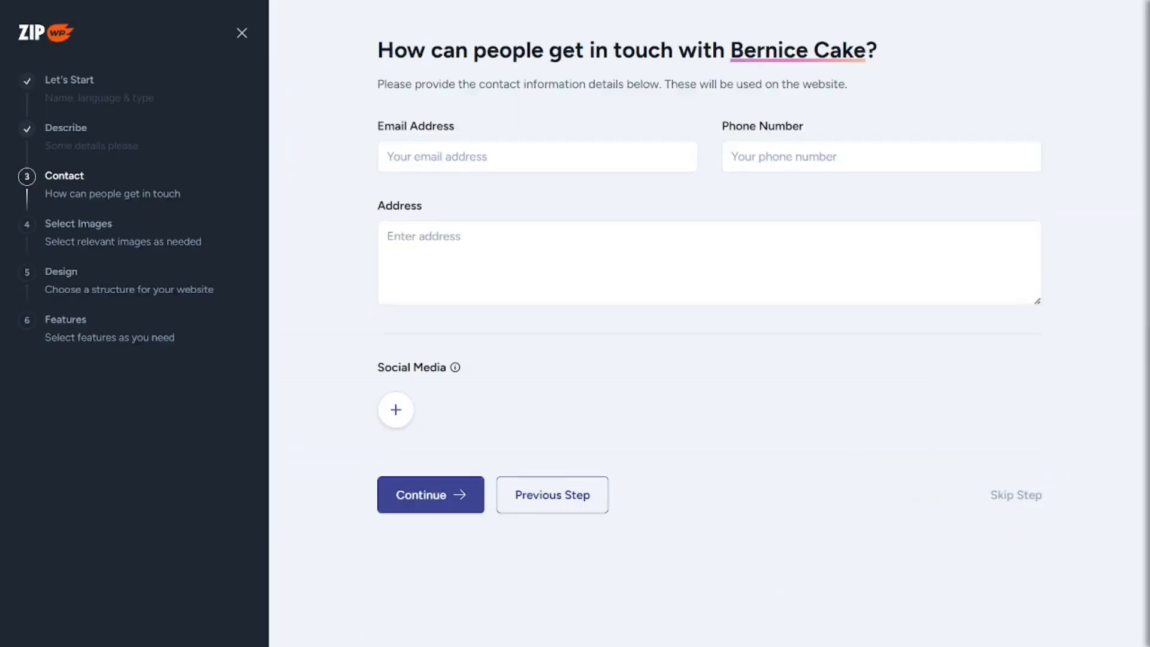
pyautogui.click(927, 485)
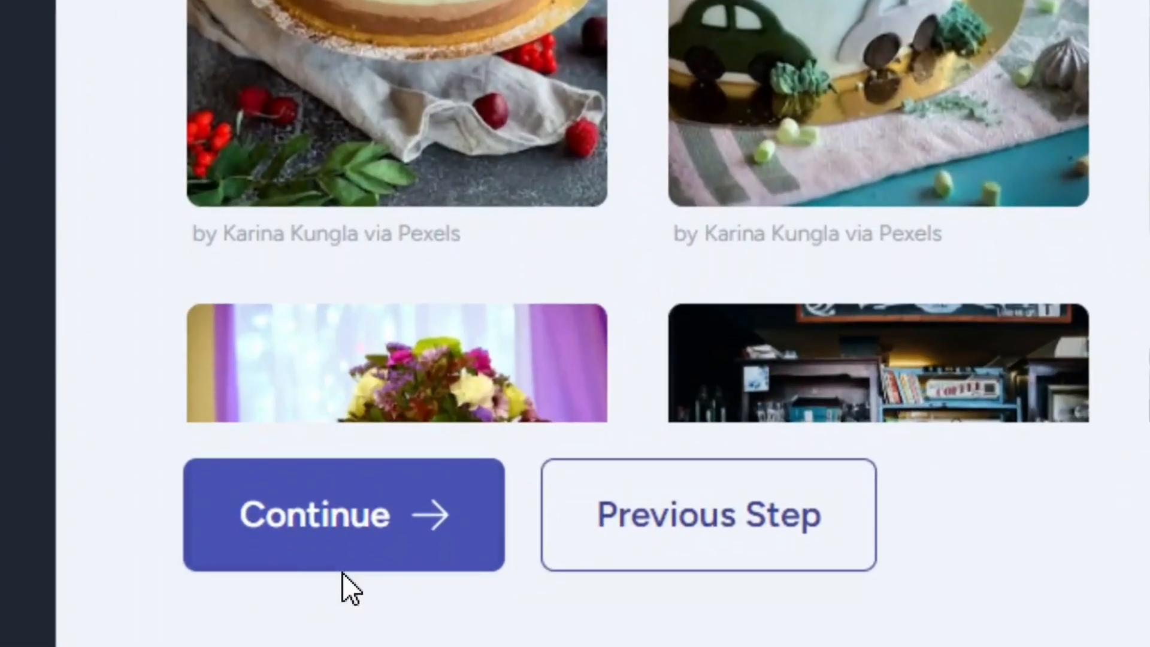
# Accept the selected images, choose the Option 14 structure for the website and continue with its default design.
pyautogui.click(353, 531)
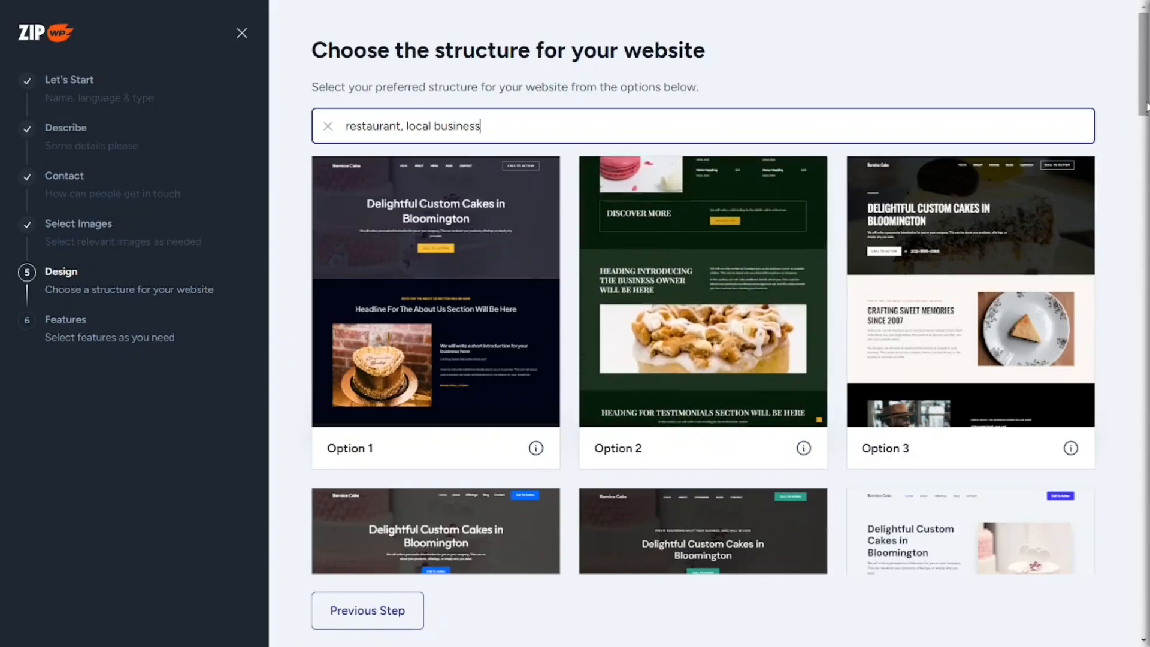
pyautogui.moveTo(1142, 110); pyautogui.dragTo(1143, 326)
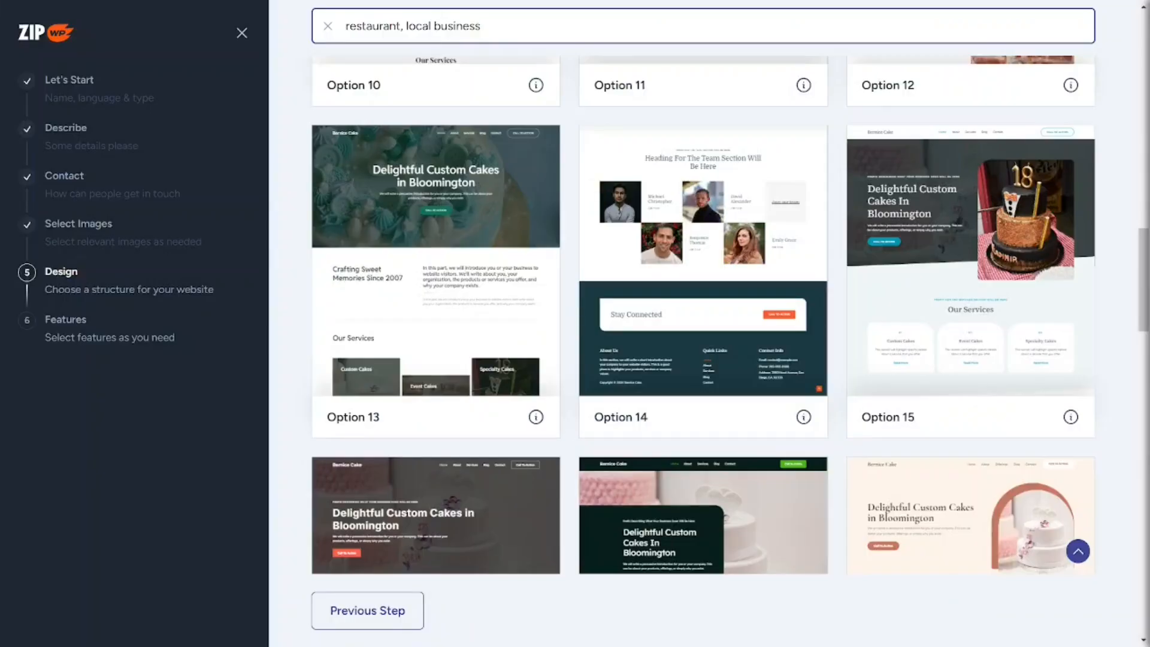
pyautogui.click(689, 327)
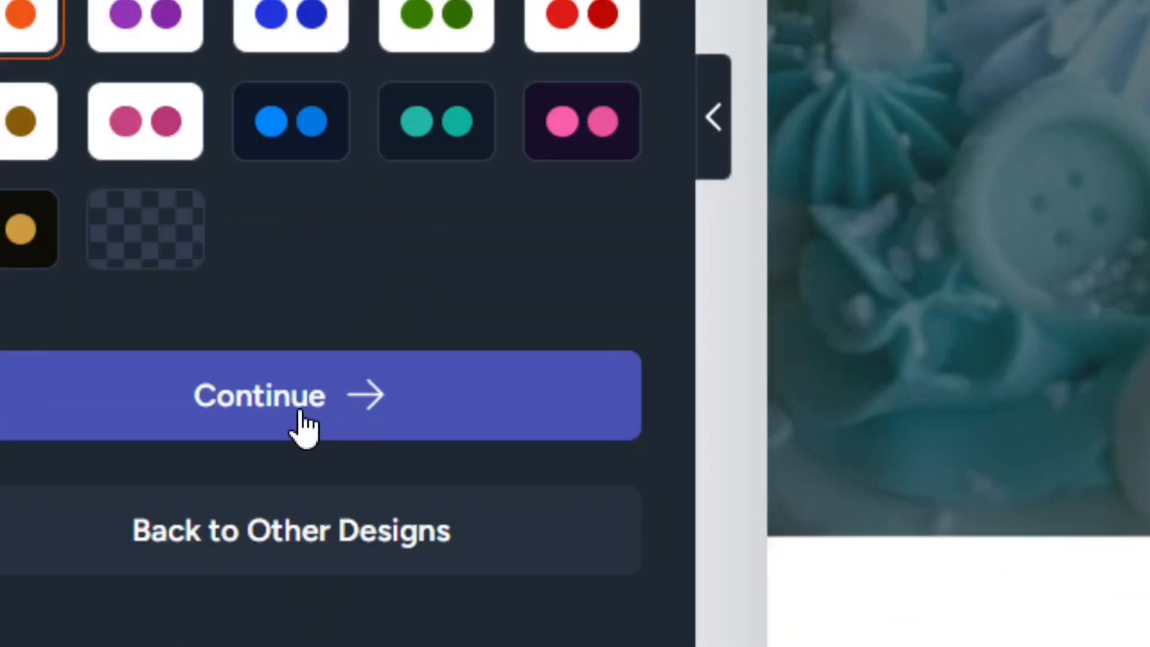
pyautogui.click(303, 414)
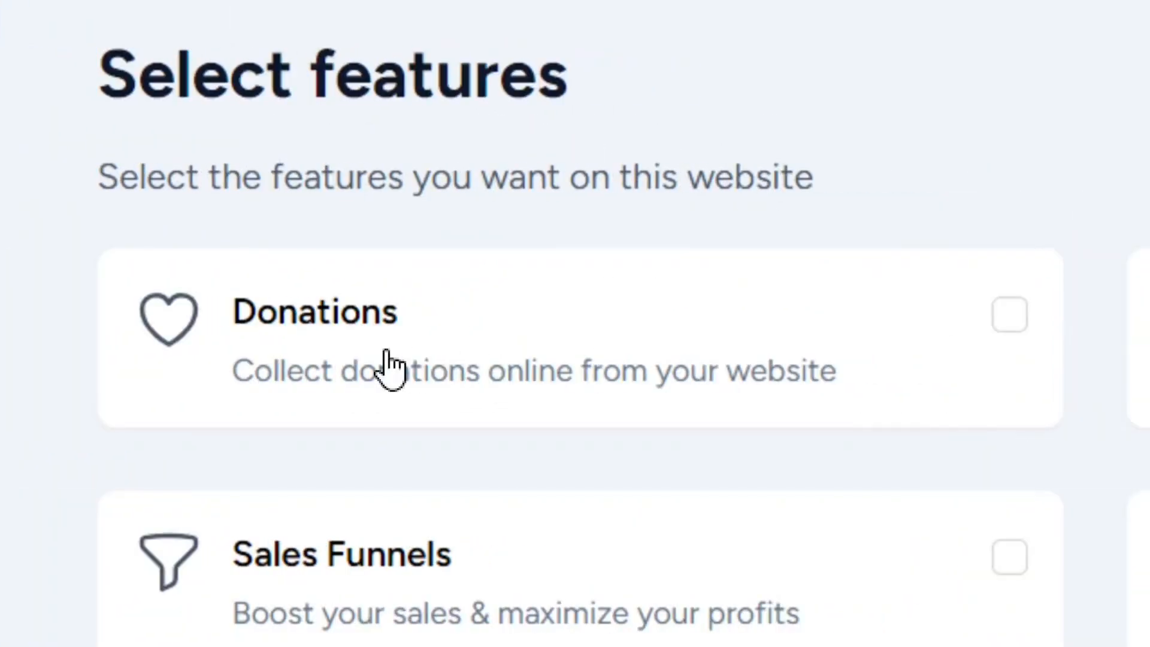
pyautogui.click(1010, 315)
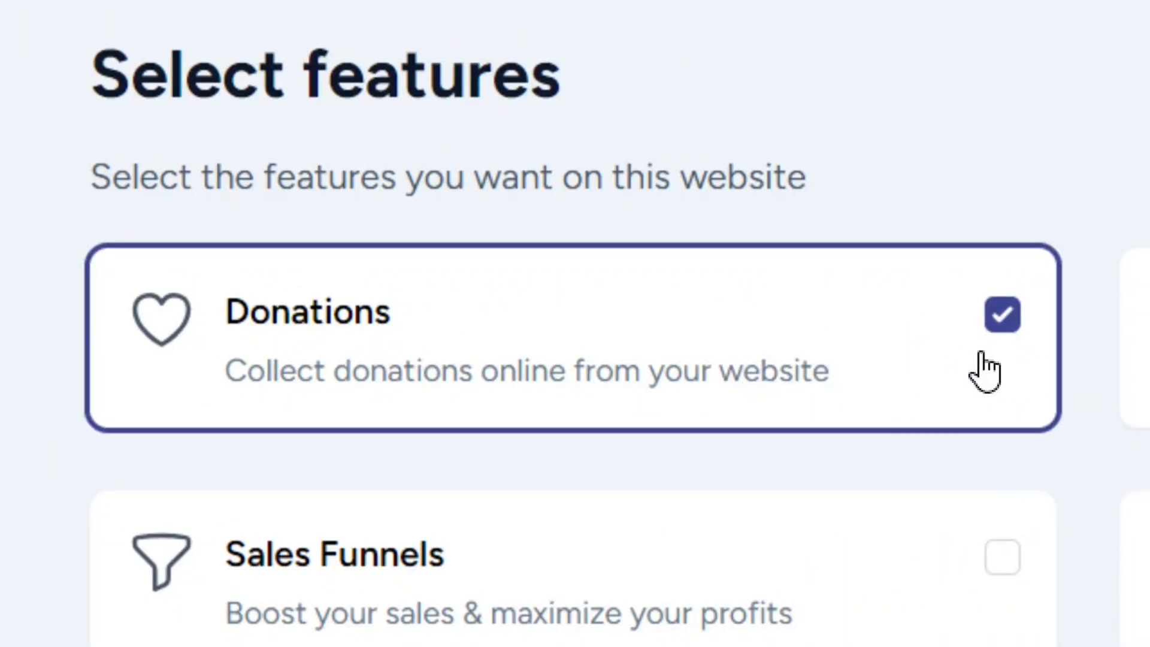
pyautogui.click(1003, 318)
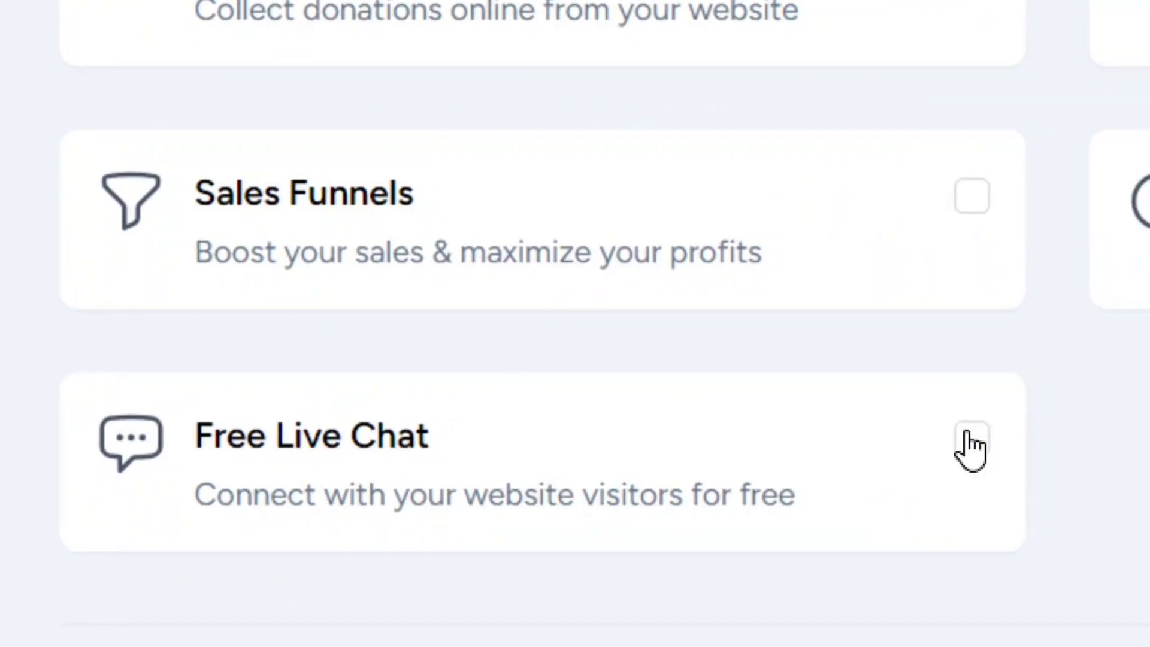
pyautogui.click(972, 440)
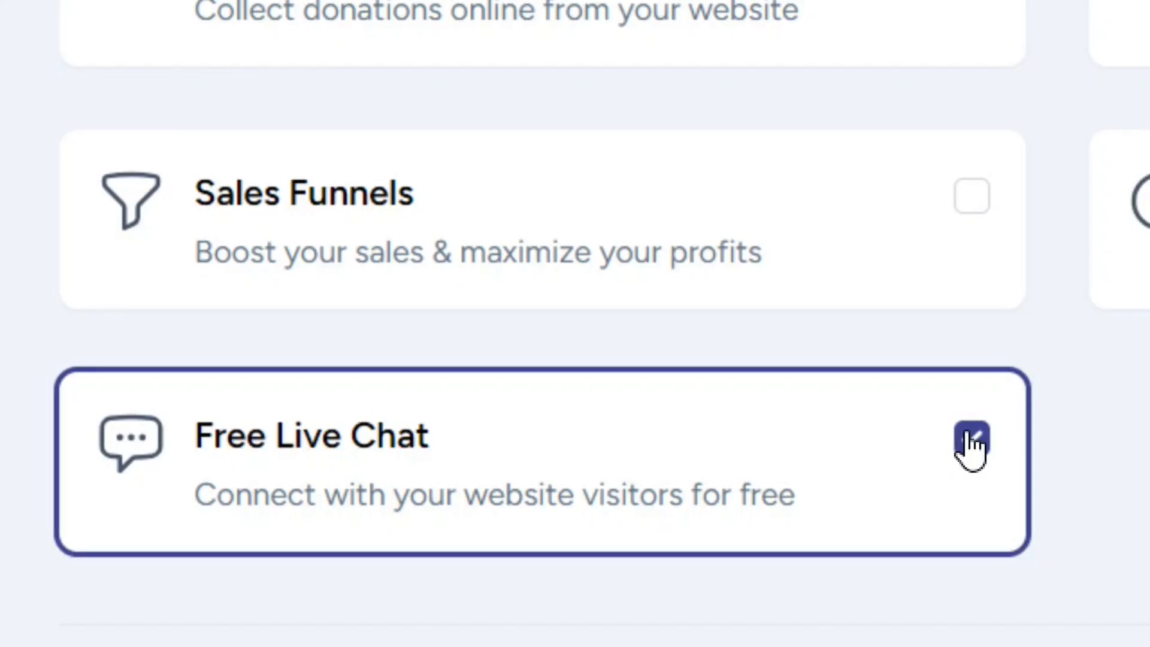
pyautogui.click(971, 441)
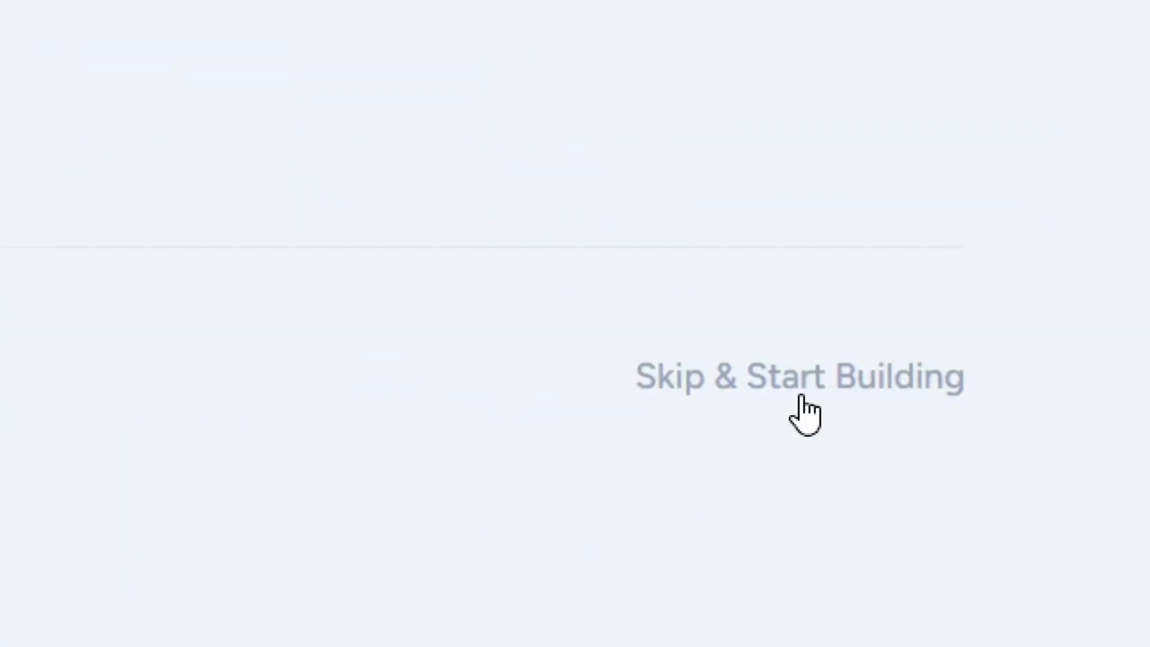
# Skip the optional features, check the summary of the business details and start building the website.
pyautogui.click(821, 383)
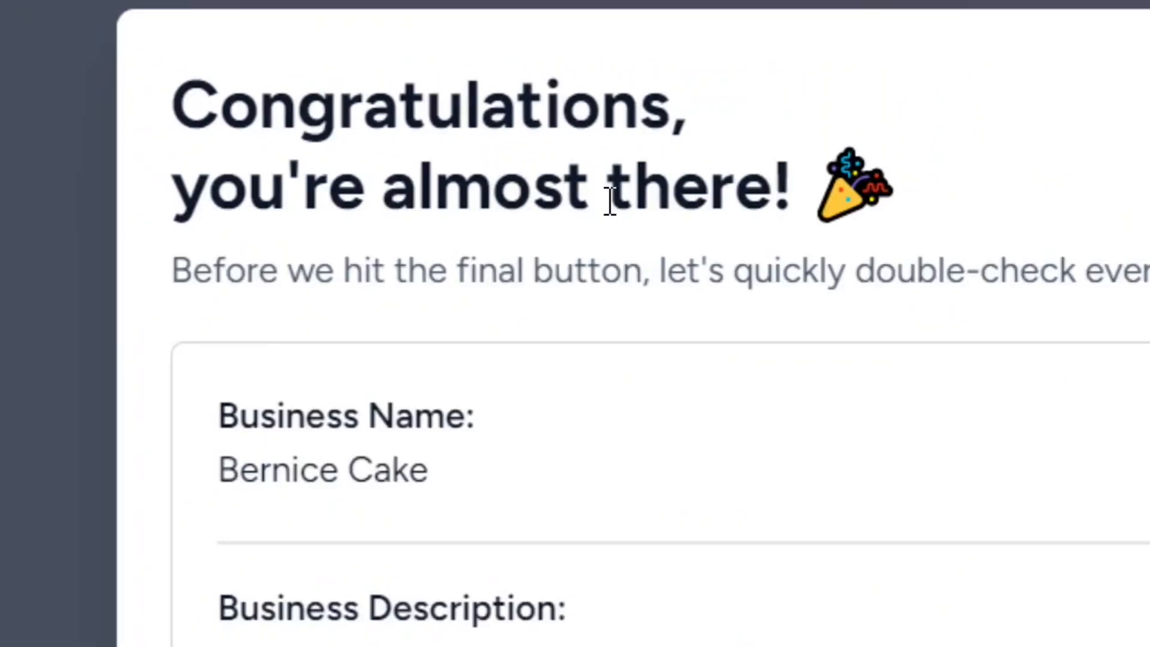
pyautogui.scroll(-4, 515, 478)
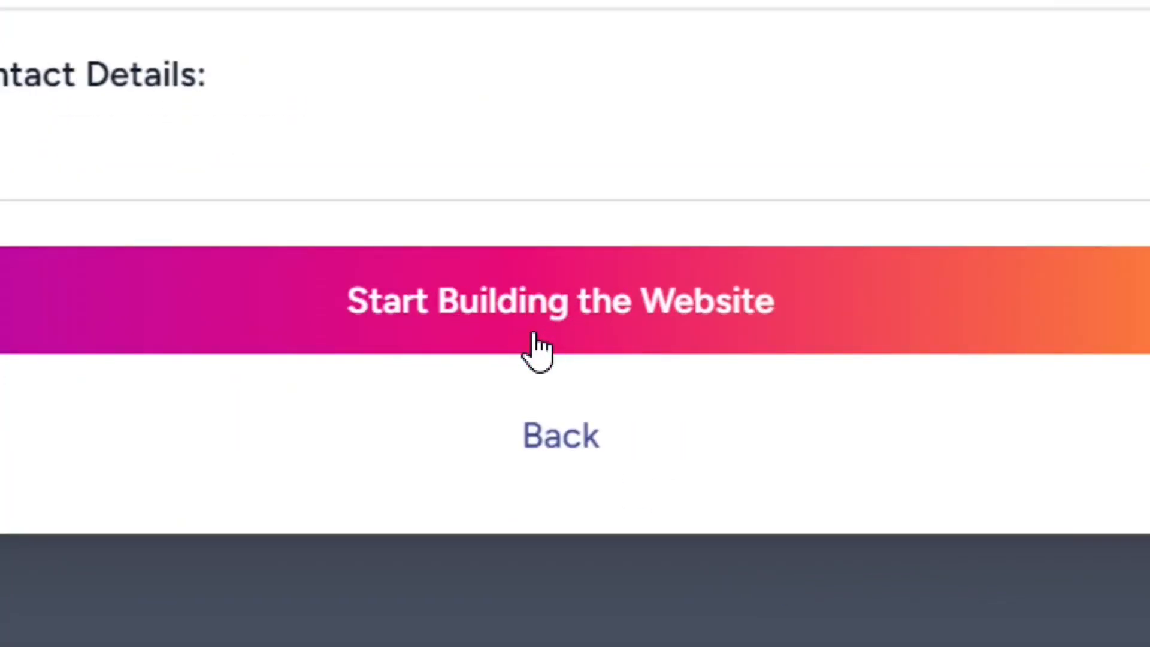
pyautogui.click(567, 329)
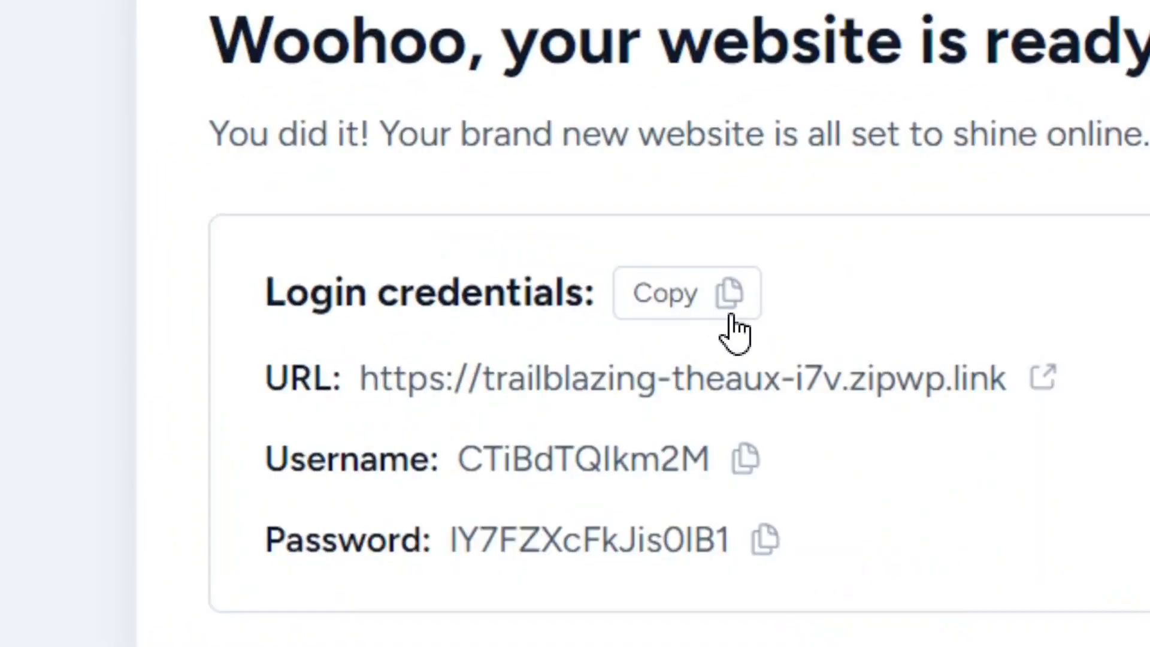
# Copy the new site's login credentials and open its URL in a new tab, answering the temporary-website notice with "ok".
pyautogui.click(722, 319)
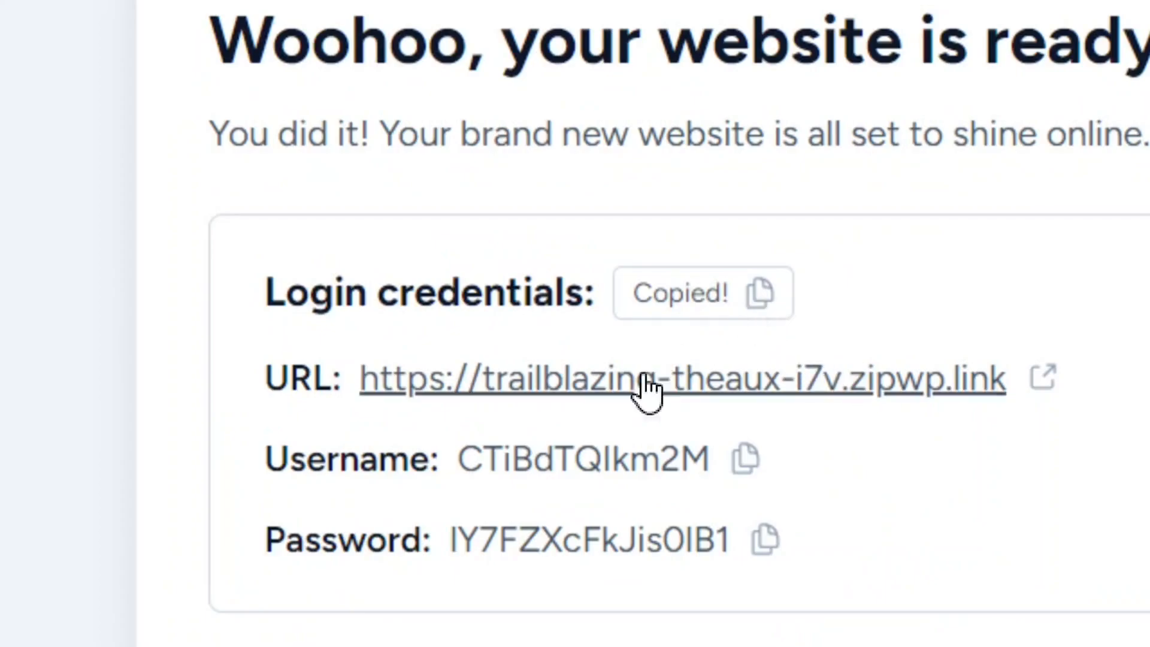
pyautogui.rightClick(677, 386)
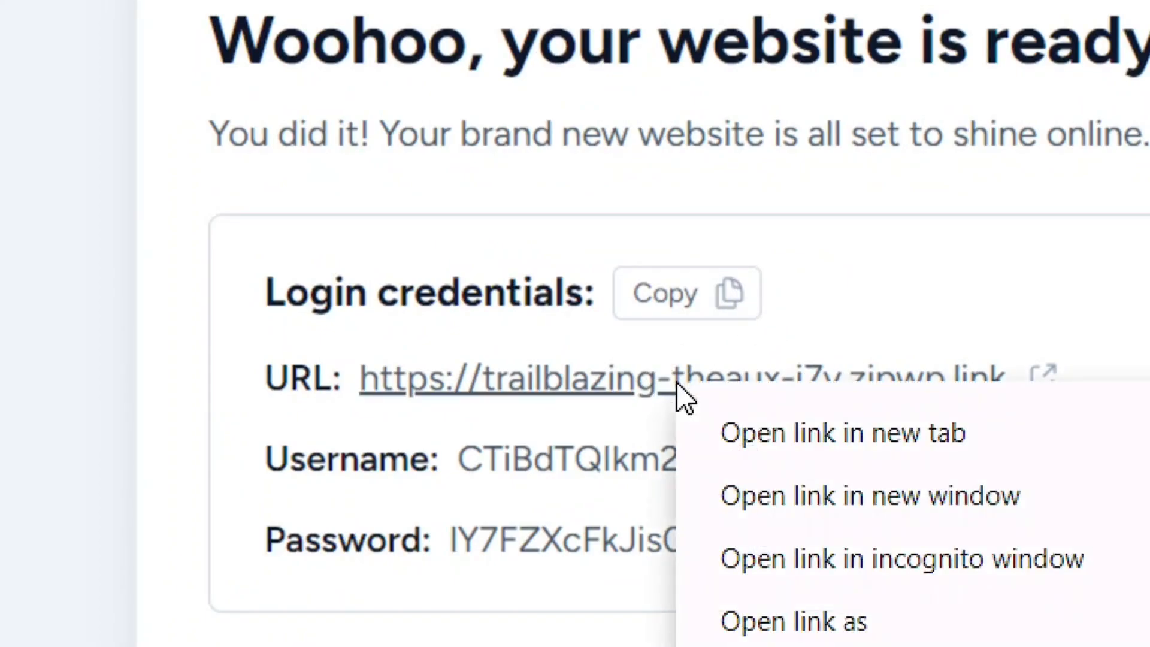
pyautogui.click(896, 448)
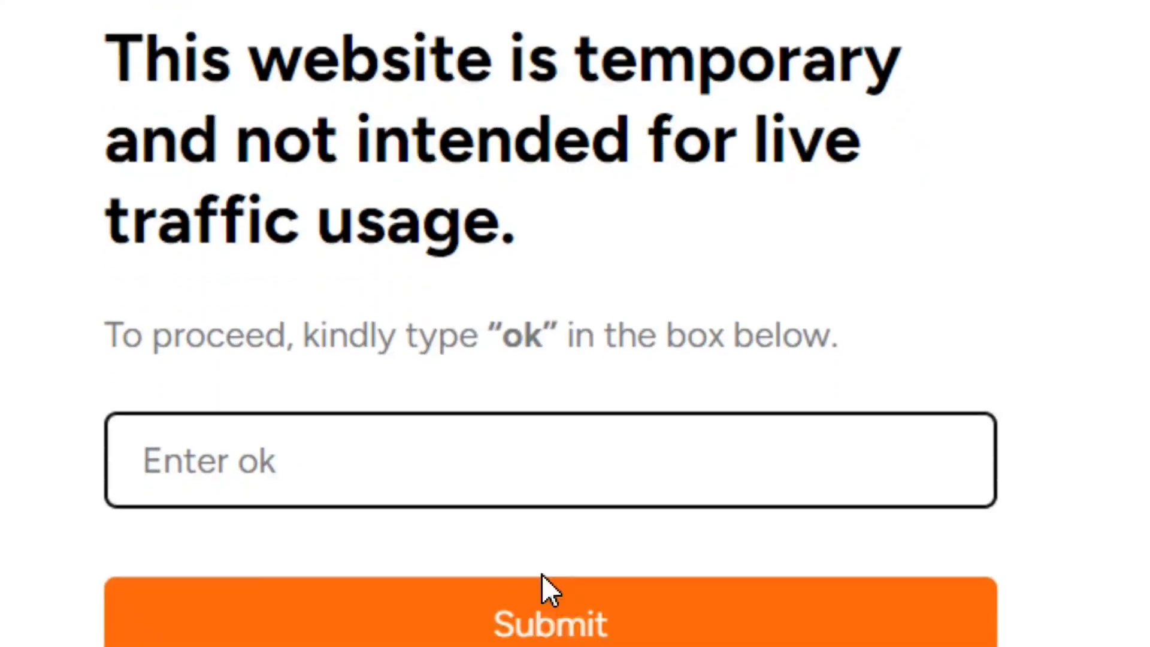
pyautogui.write('ok')
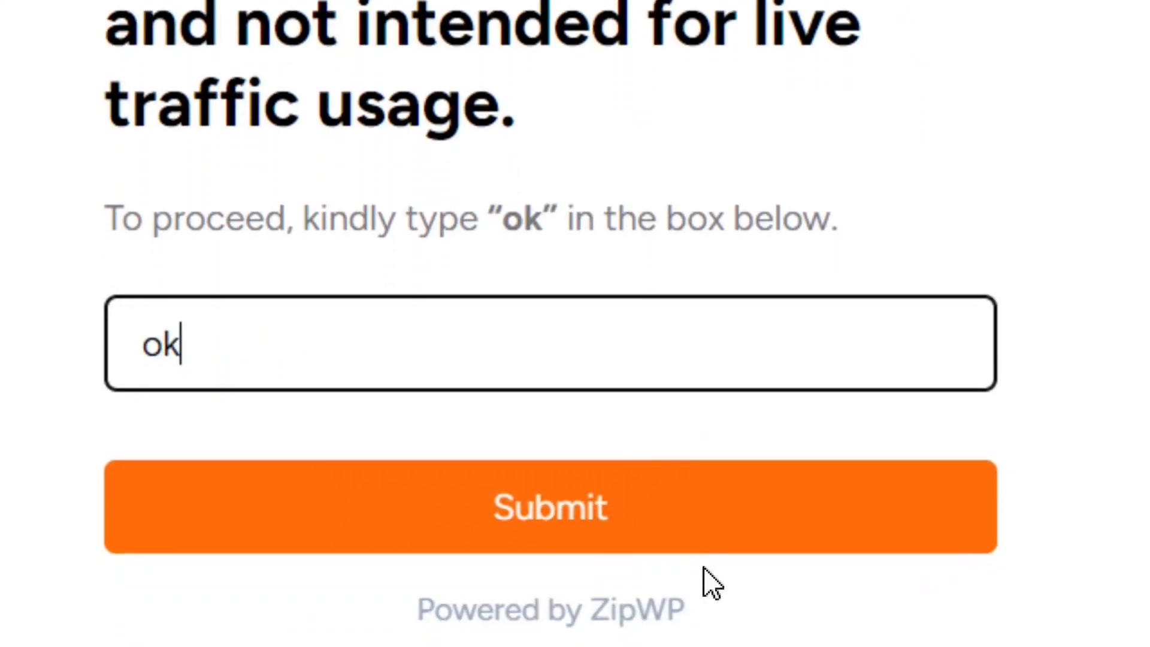
pyautogui.click(589, 526)
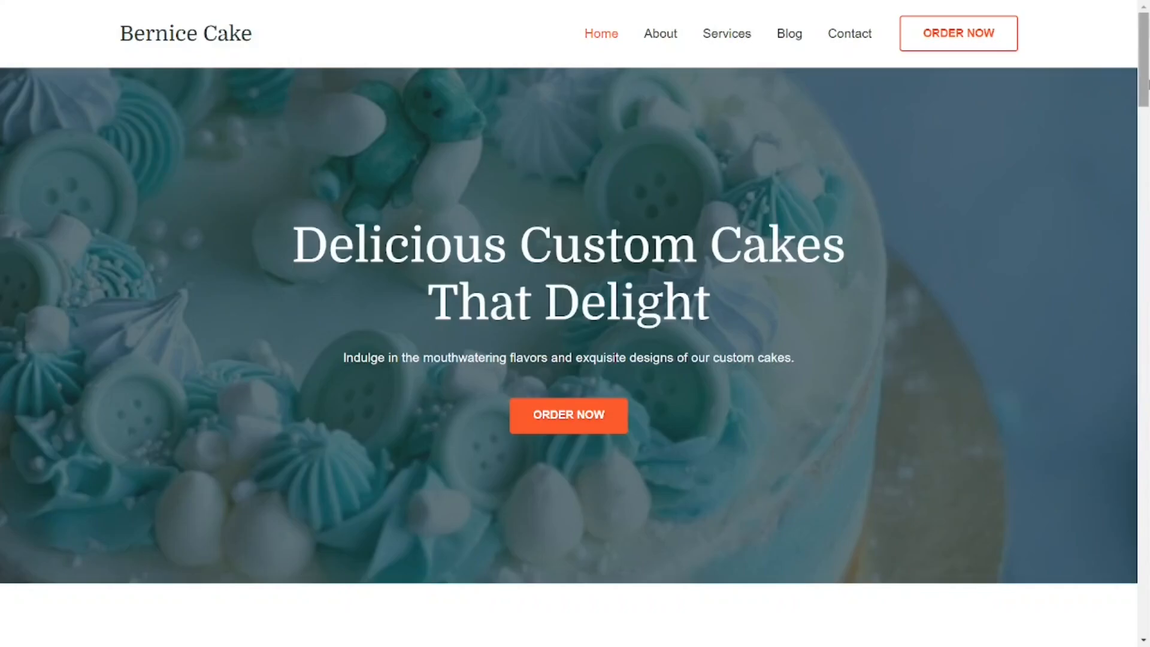
# Examine the generated home page from the hero banner through offerings, about, testimonials and benefits to its end.
pyautogui.scroll(-9, 575, 323)
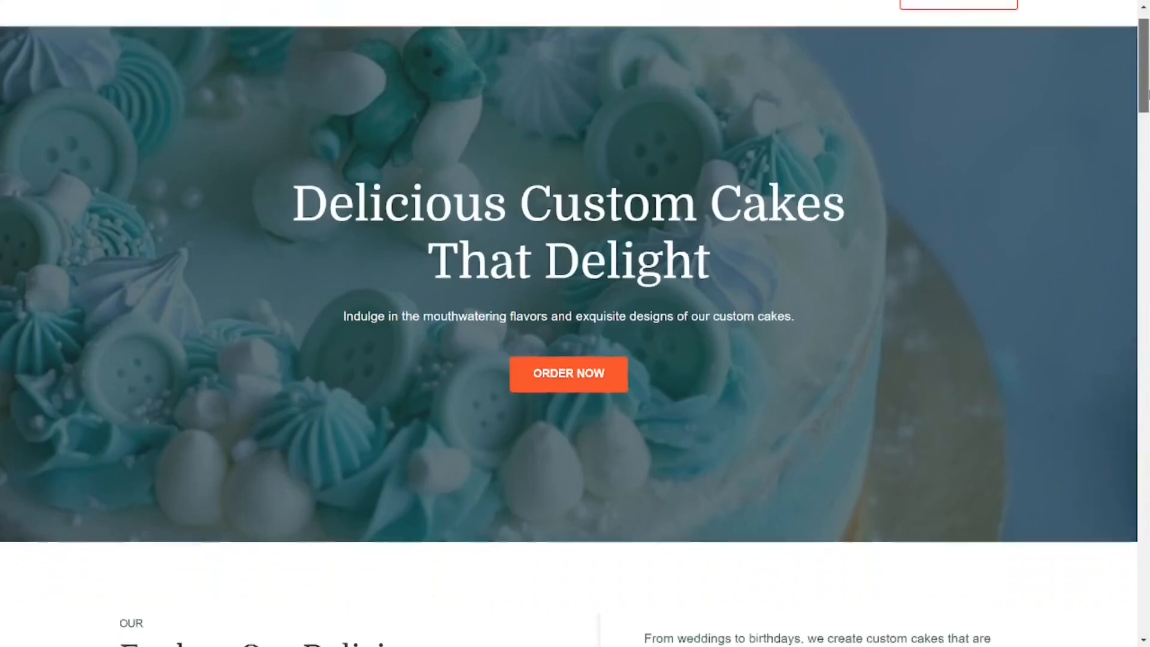
pyautogui.scroll(-7, 575, 324)
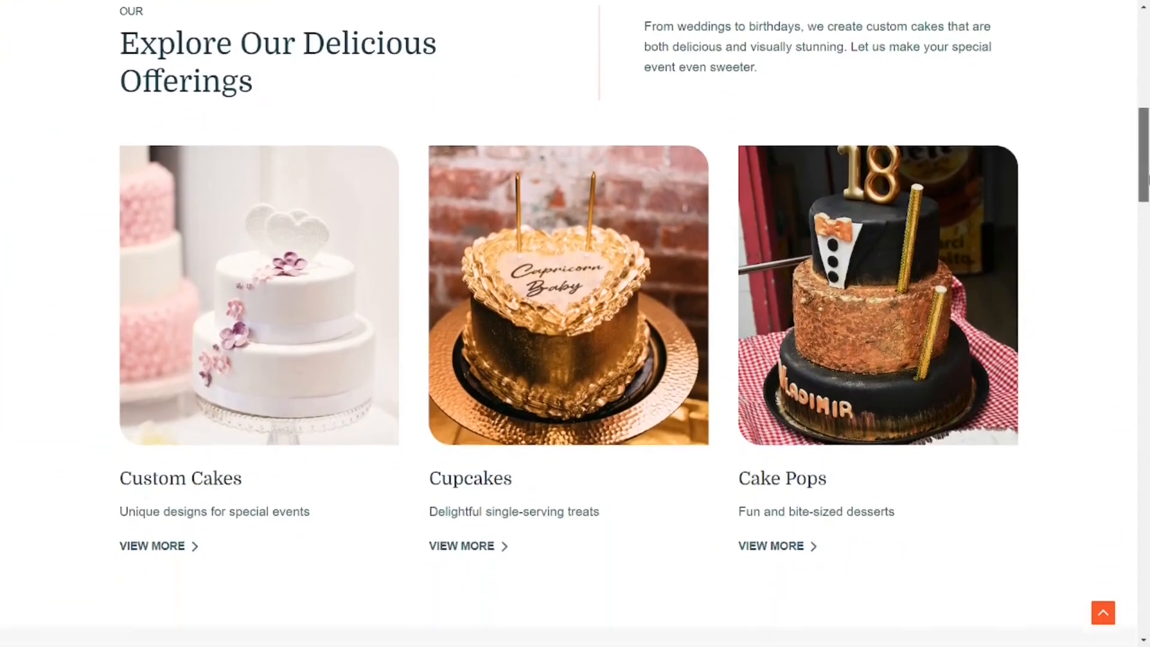
pyautogui.scroll(-4, 575, 324)
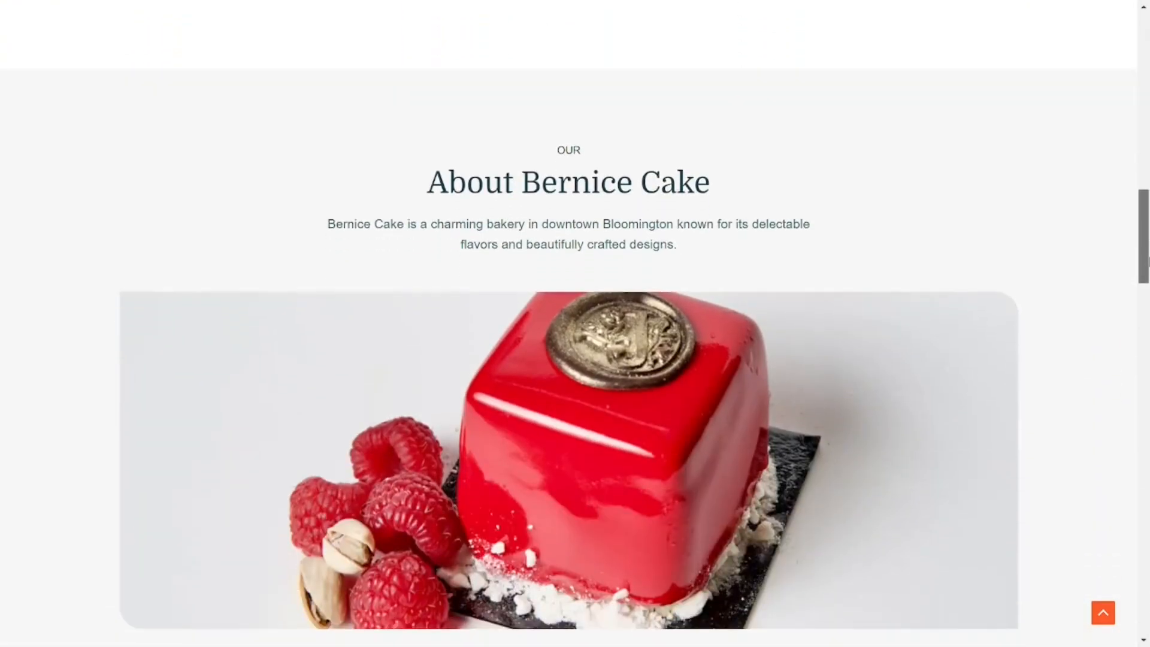
pyautogui.scroll(-4, 575, 324)
pyautogui.scroll(-4, 575, 323)
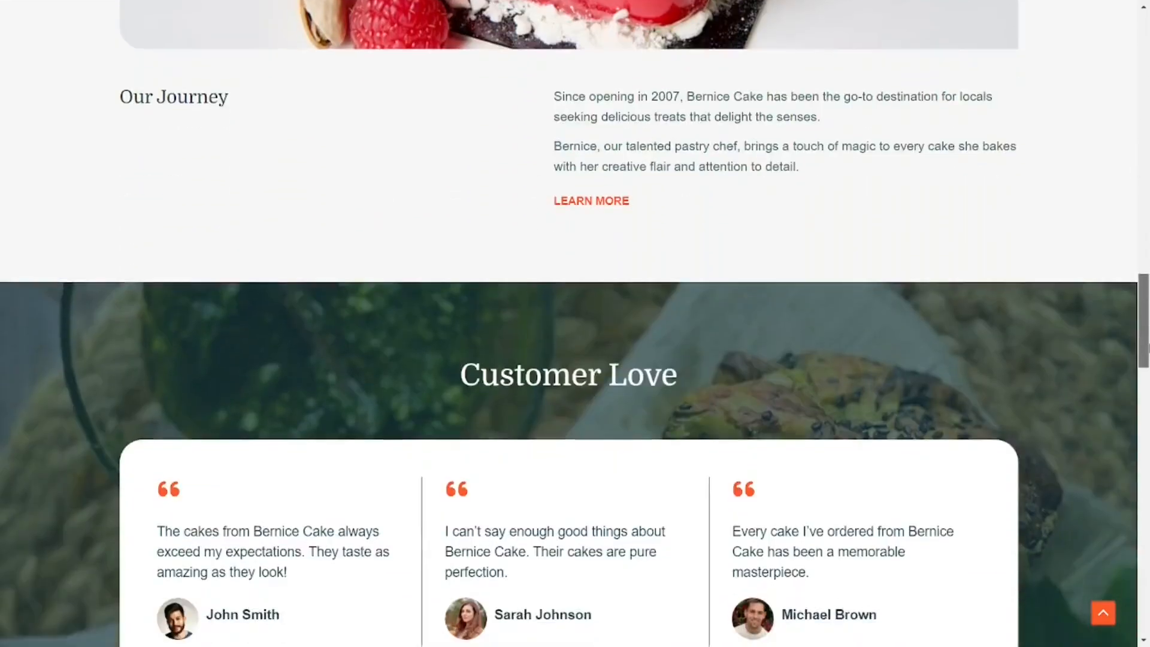
pyautogui.scroll(-4, 575, 324)
pyautogui.scroll(-10, 575, 324)
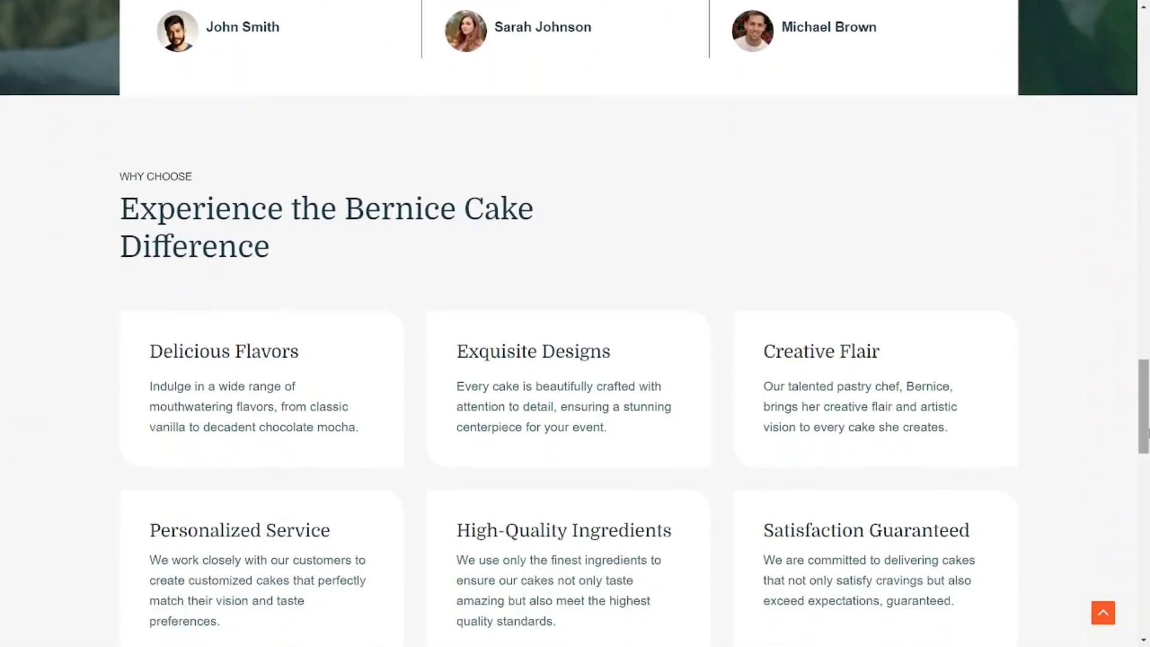
pyautogui.moveTo(1149, 510); pyautogui.dragTo(1149, 617)
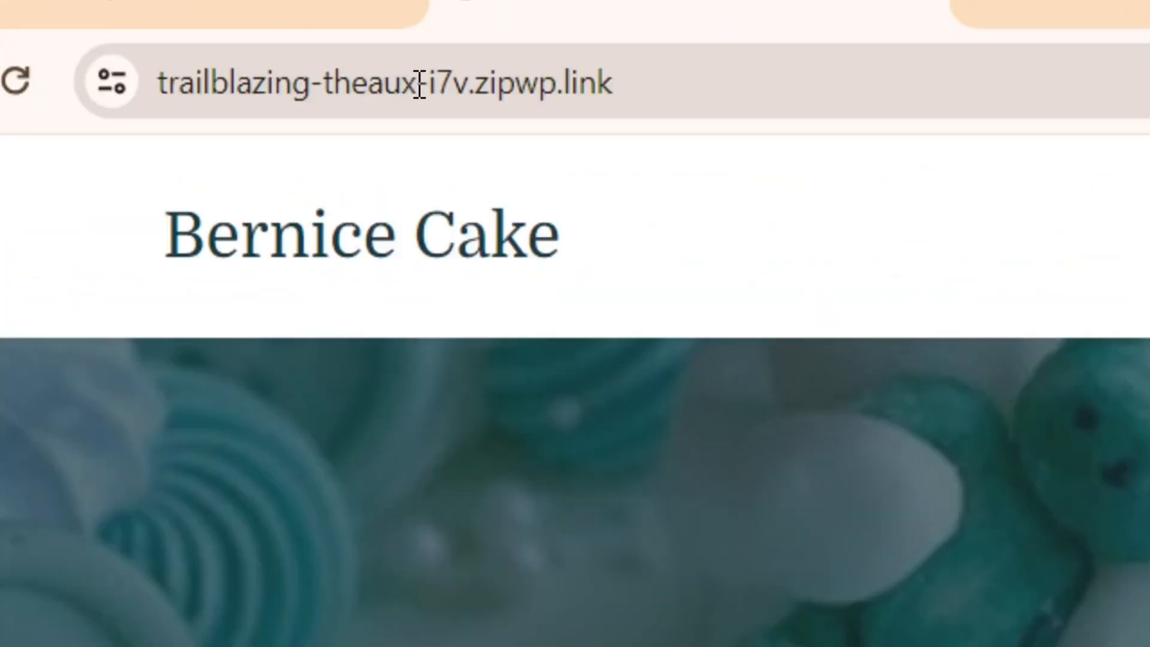
# Open the site's WordPress admin area by adding /wp-admin to its URL.
pyautogui.click(198, 47)
pyautogui.click(299, 47)
pyautogui.write('/wp-admin')
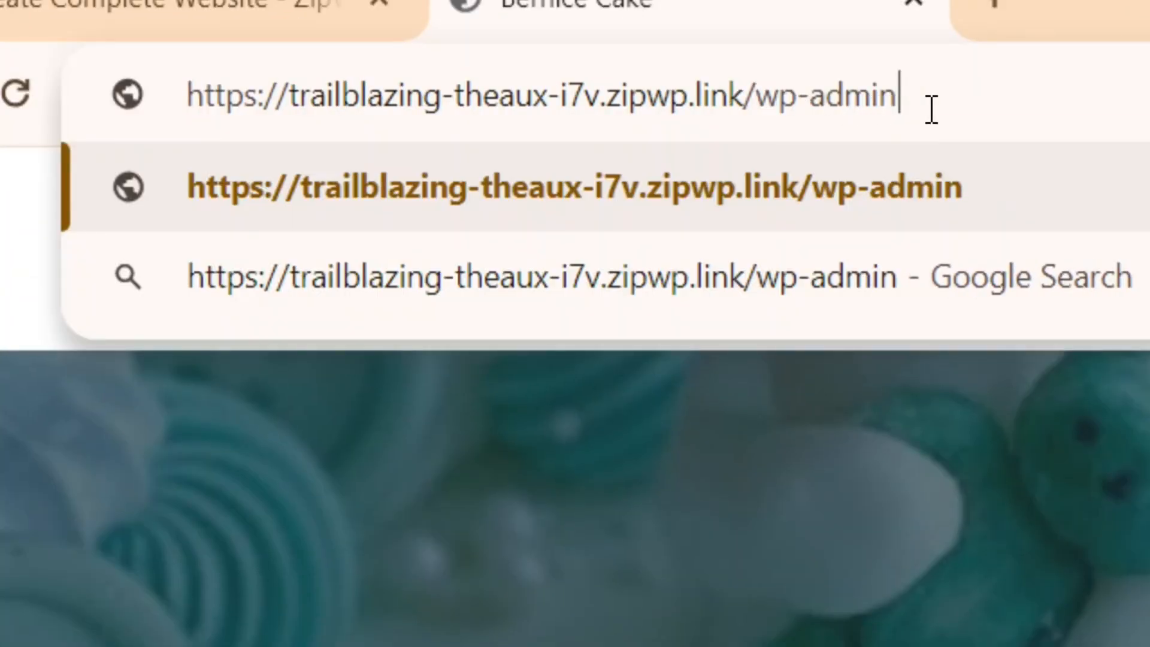
pyautogui.moveTo(931, 109); pyautogui.dragTo(763, 113)
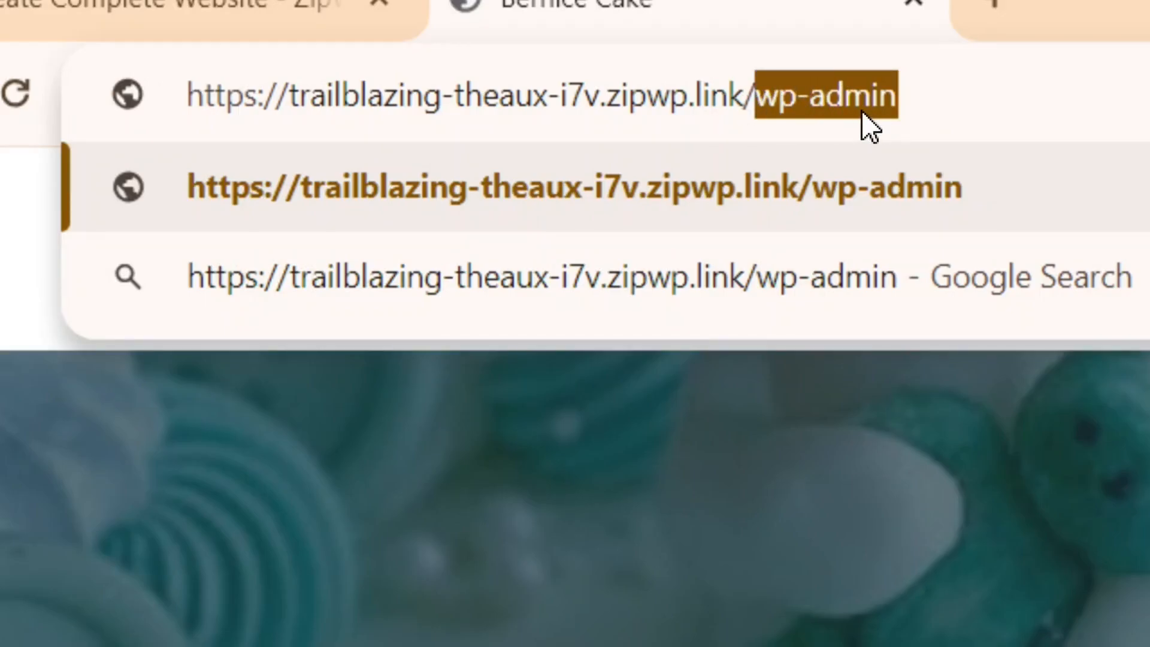
pyautogui.press('Return')
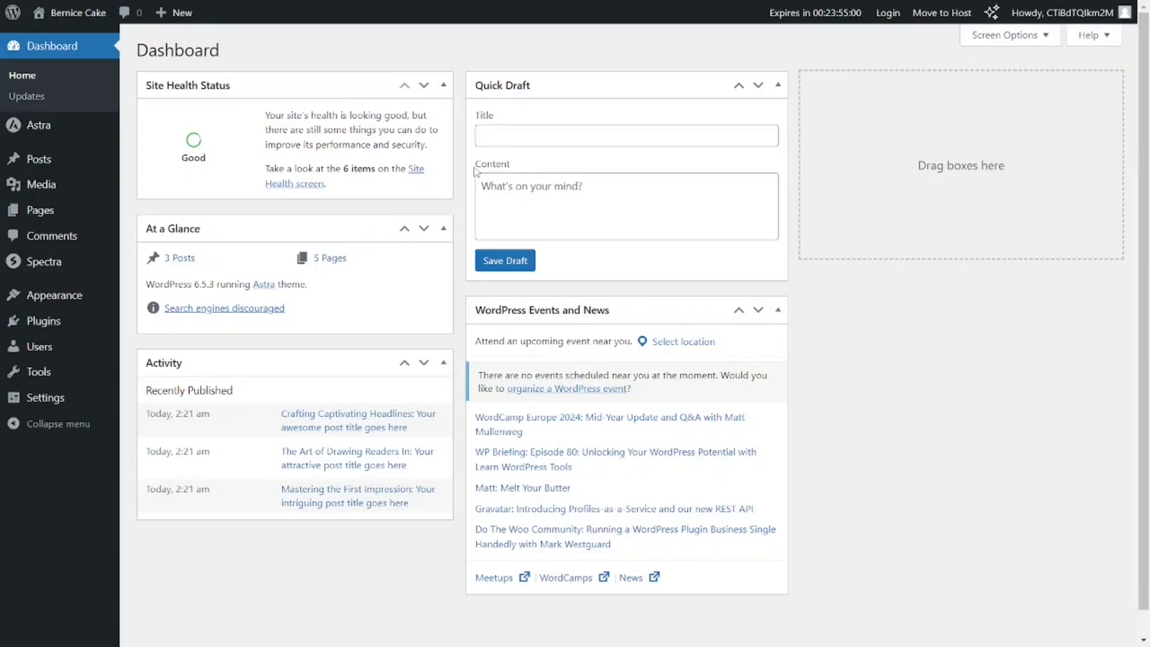
# Visit the live Bernice Cake site from the WordPress dashboard and review all sections of its home page.
pyautogui.moveTo(68, 22)
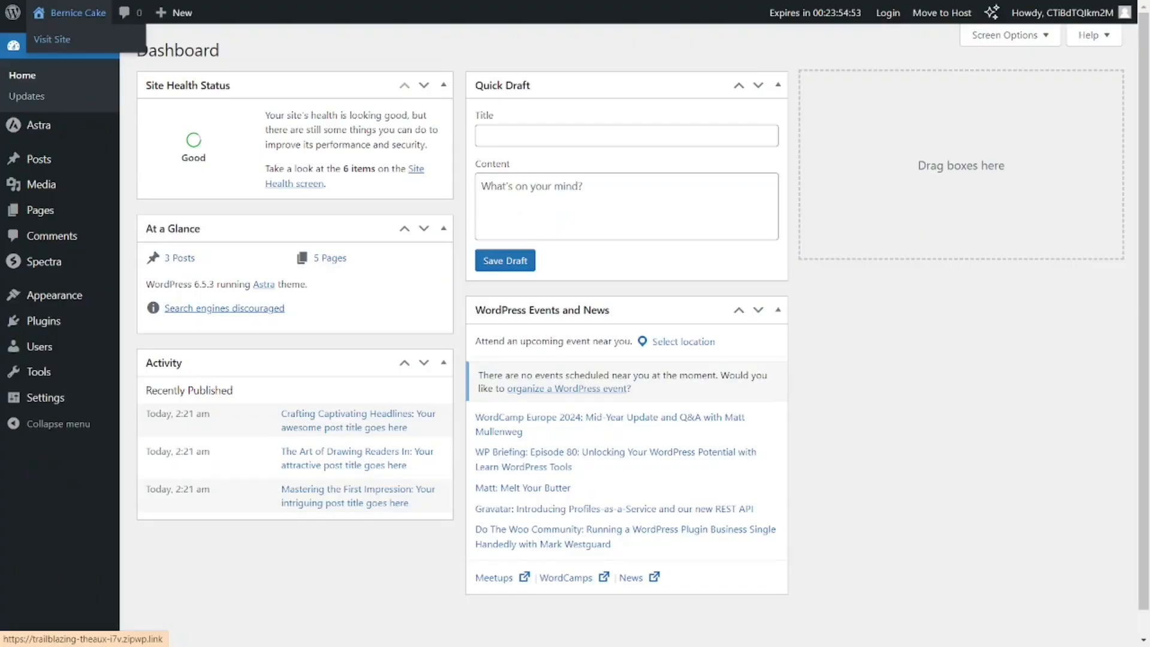
pyautogui.click(157, 120)
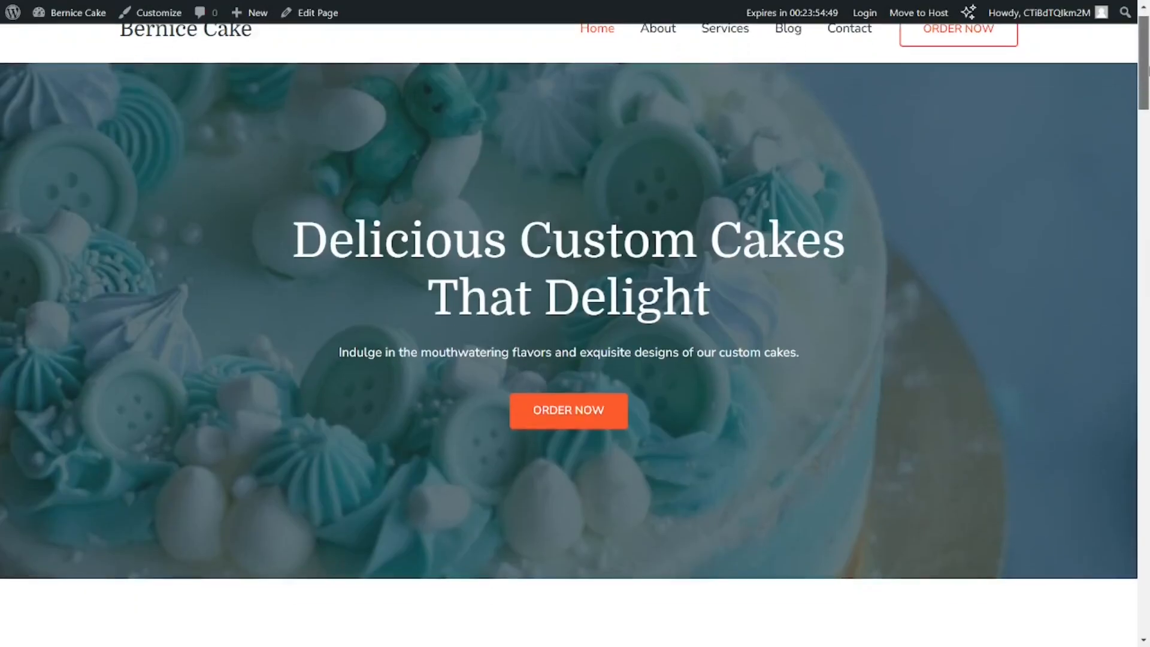
pyautogui.scroll(-5, 575, 324)
pyautogui.scroll(-15, 575, 324)
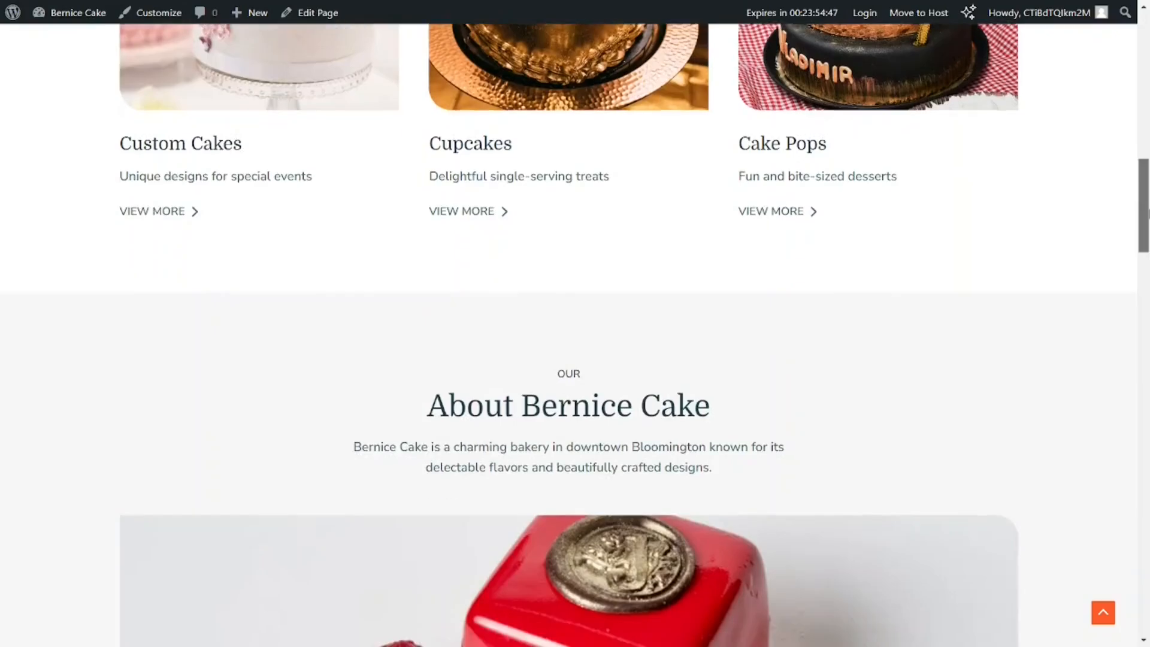
pyautogui.scroll(-15, 575, 334)
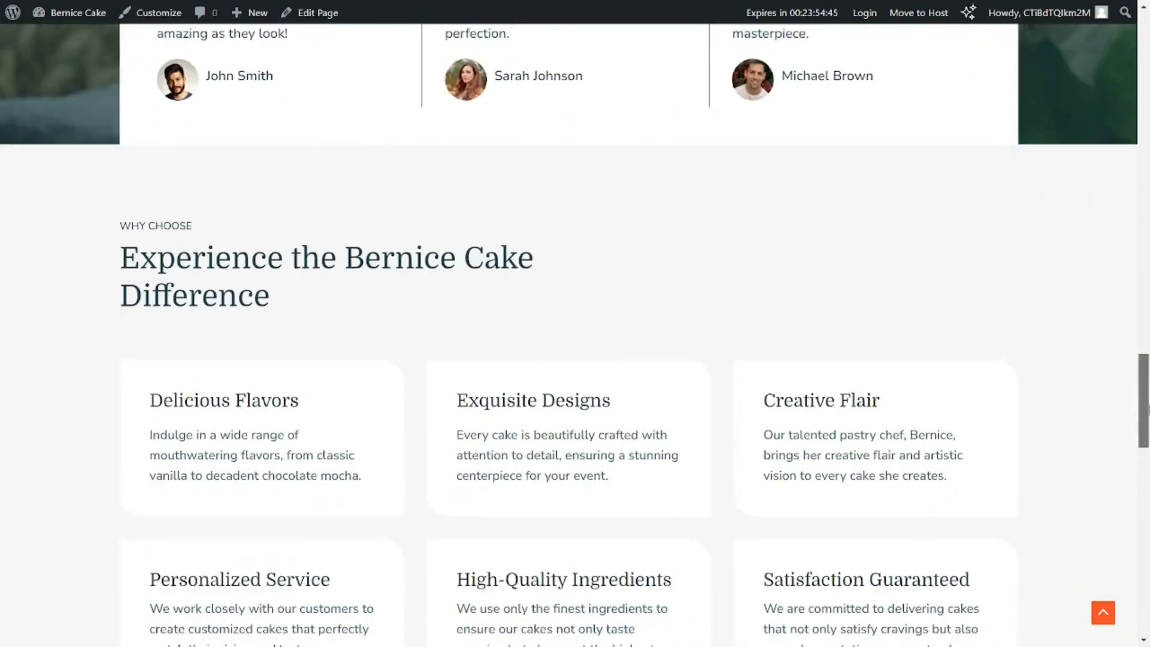
pyautogui.moveTo(1148, 509); pyautogui.dragTo(1149, 606)
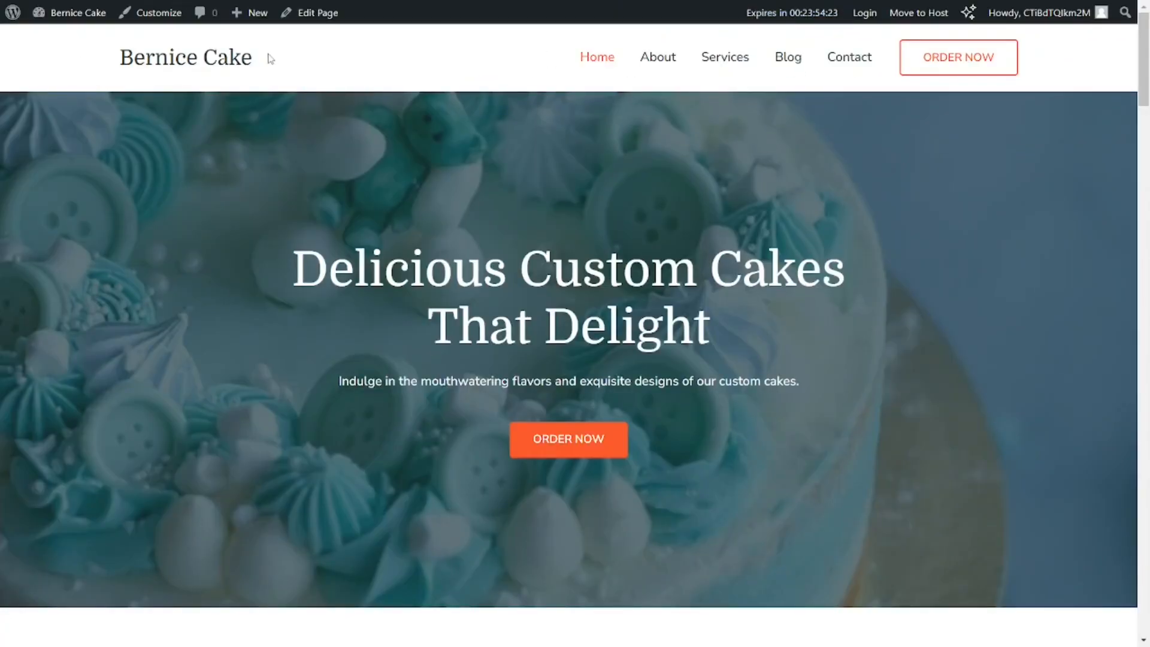
# Return from the live Bernice Cake site to its WordPress dashboard and open the page for adding a new plugin.
pyautogui.moveTo(67, 28)
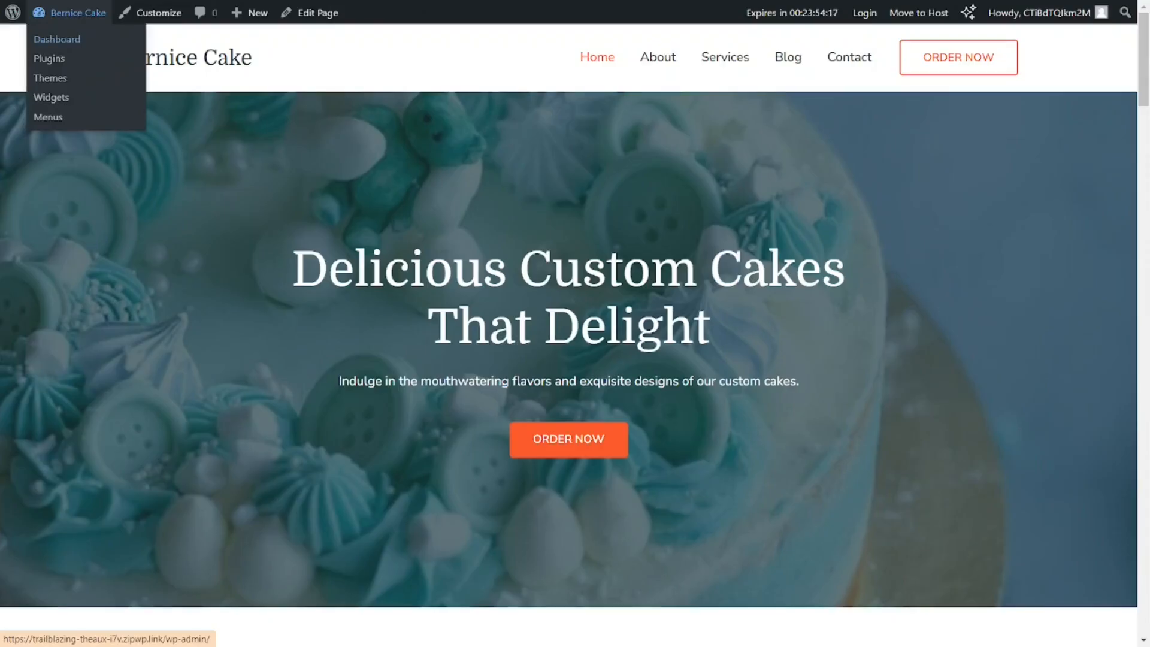
pyautogui.click(167, 123)
pyautogui.moveTo(55, 305)
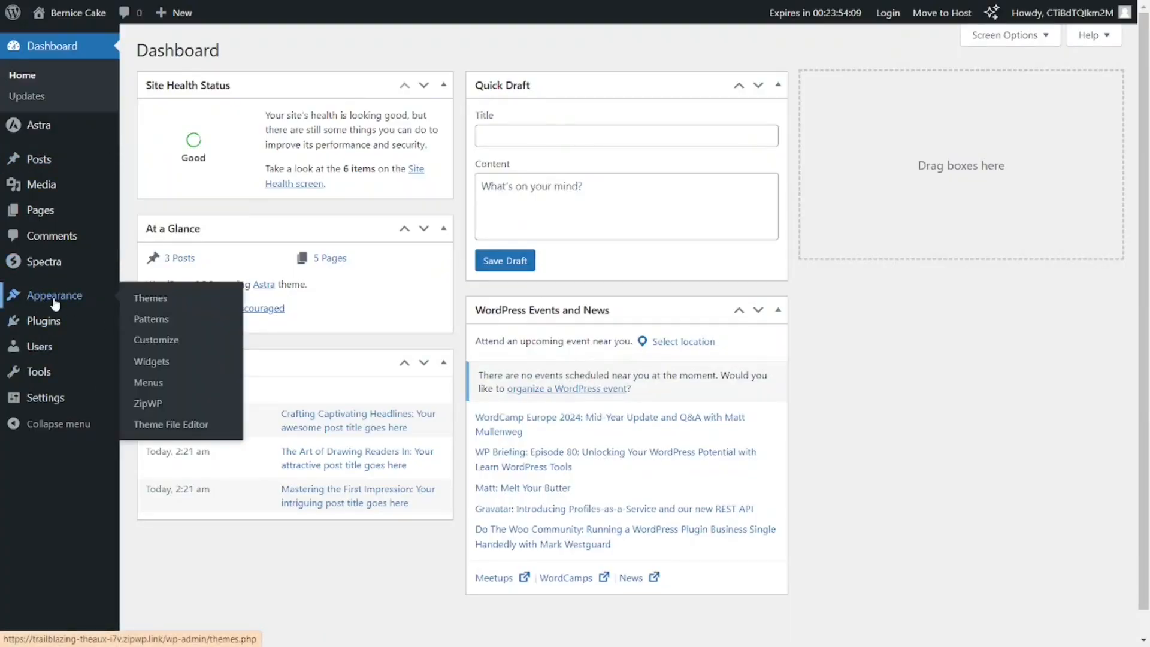
pyautogui.moveTo(48, 328)
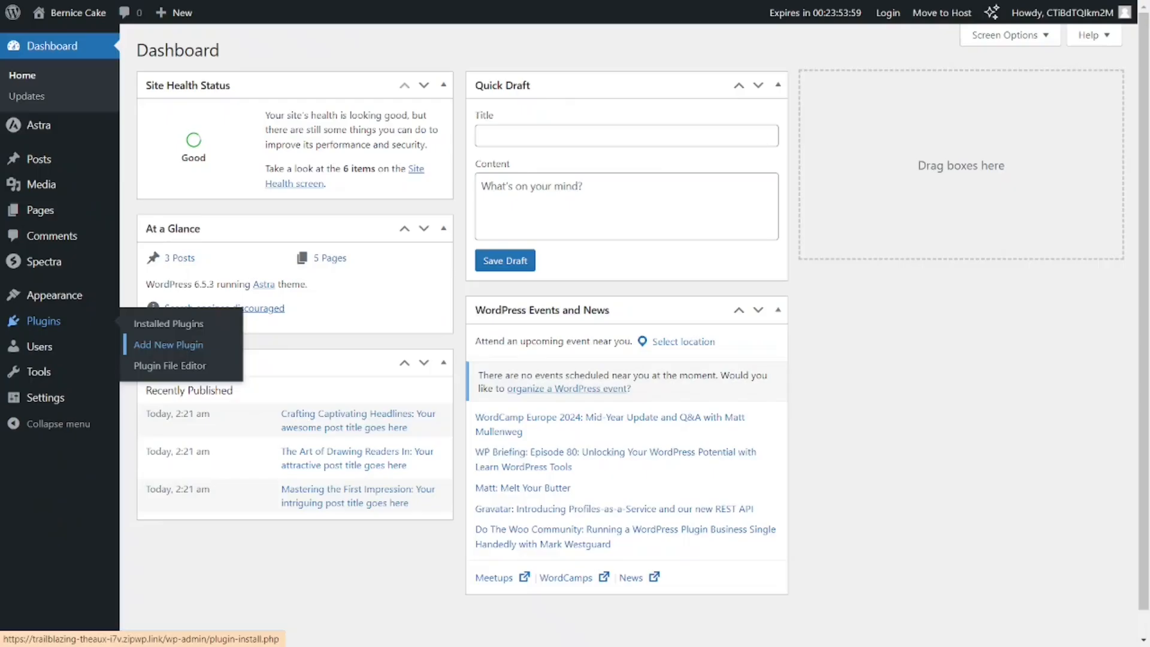
pyautogui.click(539, 447)
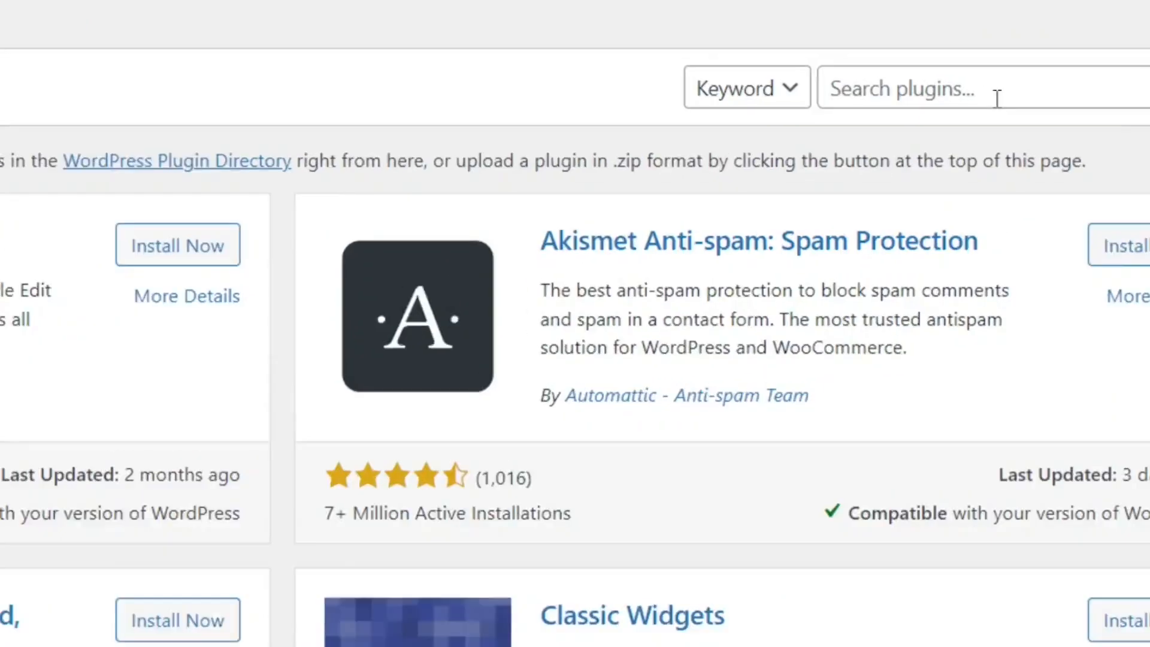
# Search the plugin directory for wpvivid and install and activate the "Migration, Backup, Staging – WPvivid" plugin.
pyautogui.click(1013, 95)
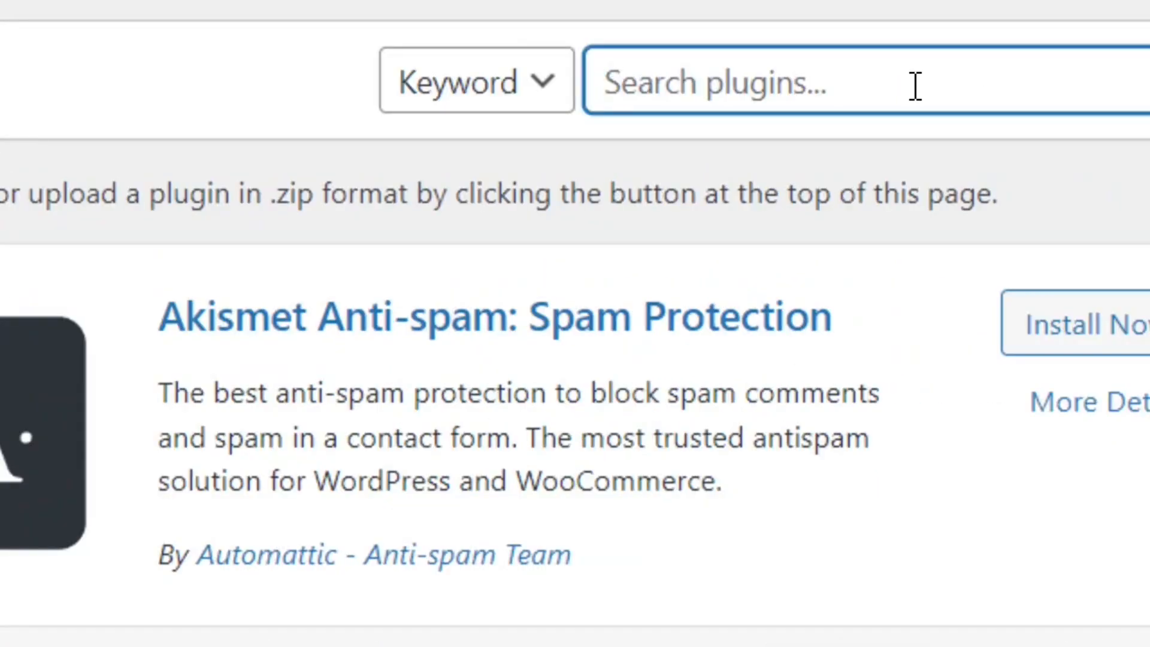
pyautogui.write('wpvivid')
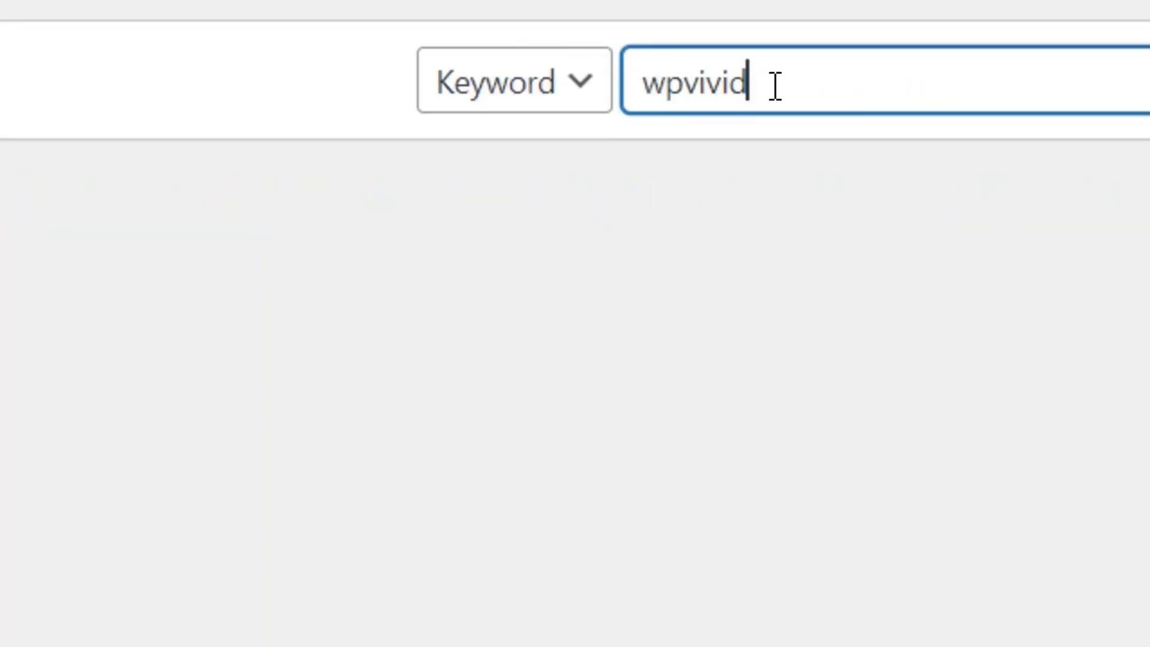
pyautogui.moveTo(764, 86); pyautogui.dragTo(603, 120)
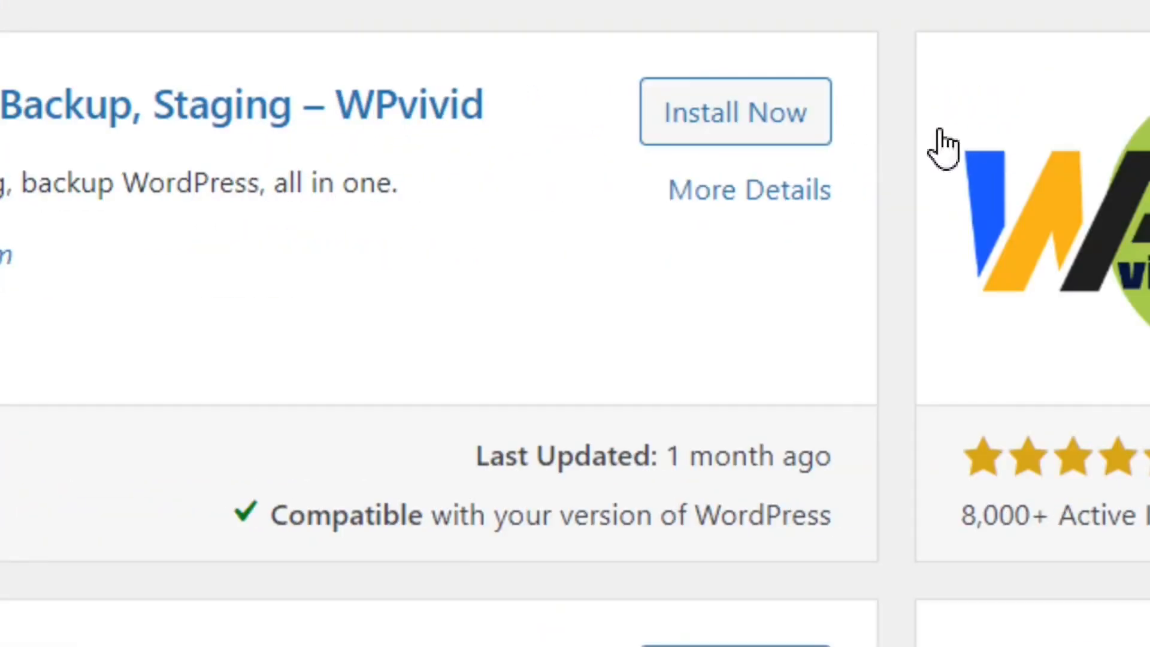
pyautogui.click(752, 139)
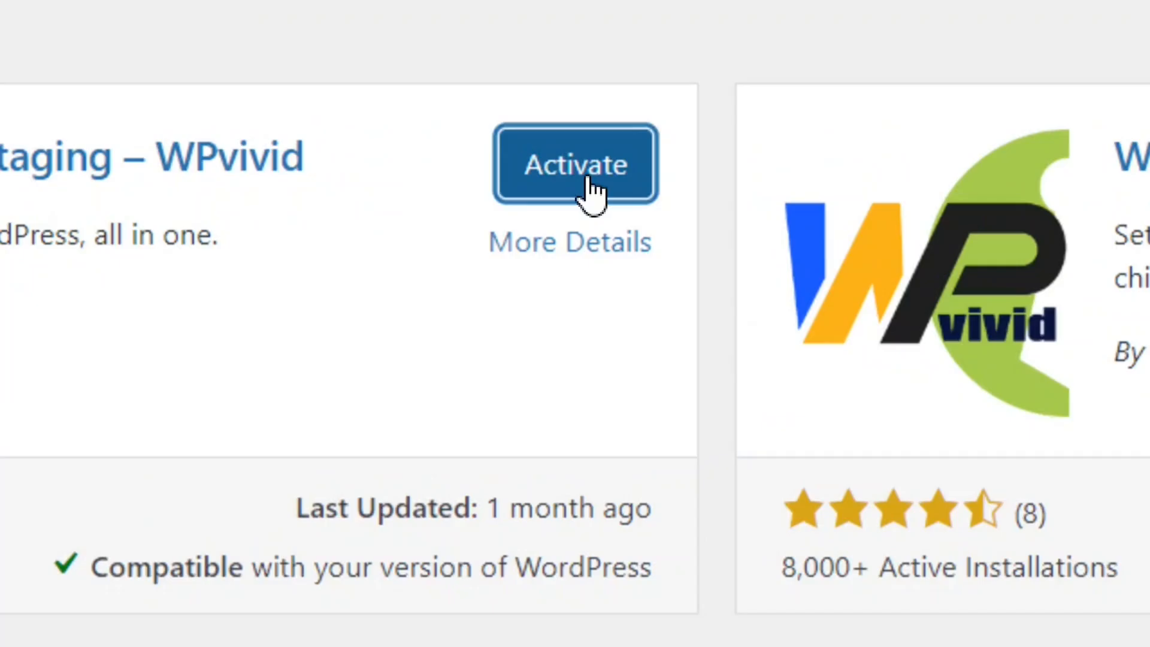
pyautogui.click(591, 192)
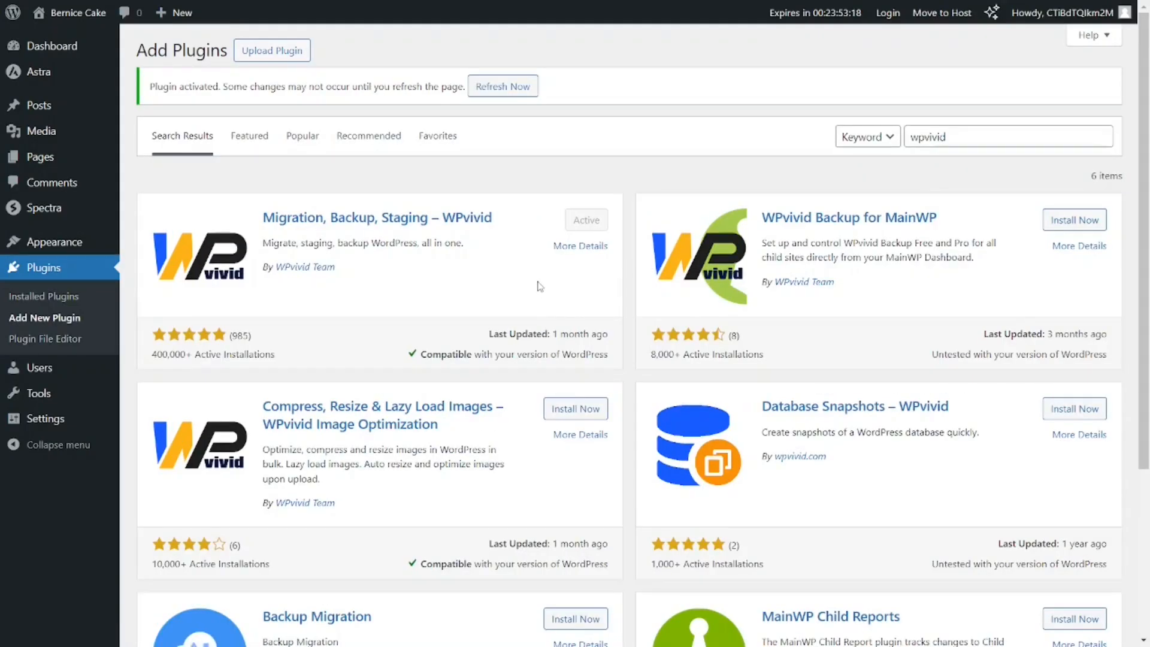
# Run a manual WPvivid backup of the site's database and files, saved to local storage.
pyautogui.moveTo(57, 54)
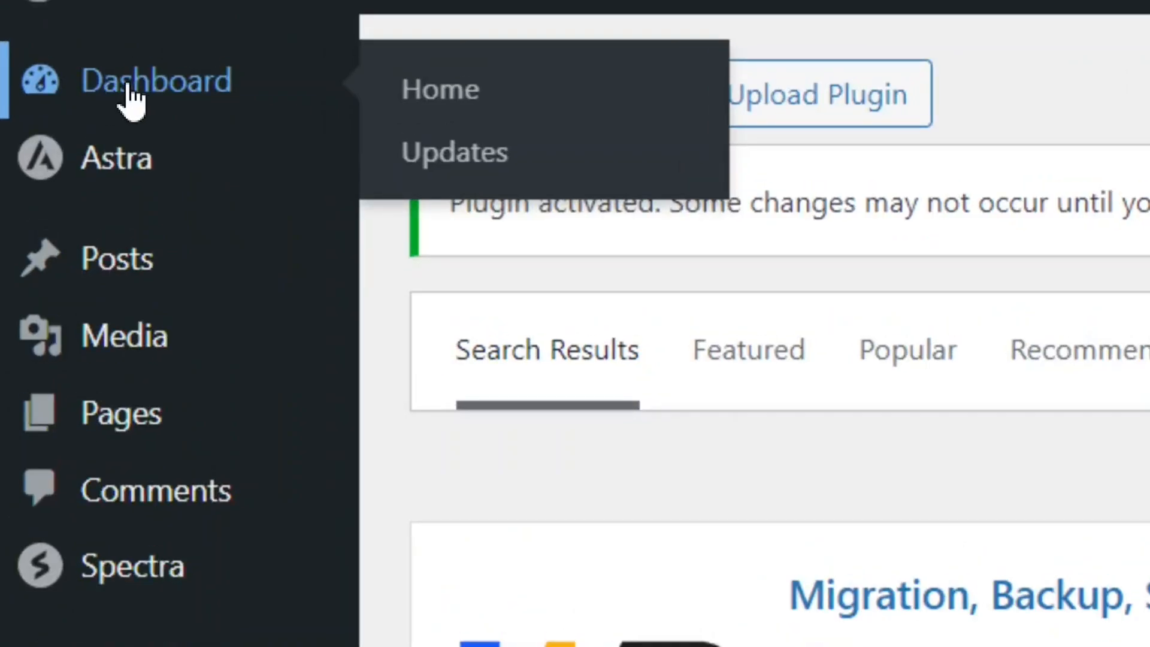
pyautogui.click(129, 87)
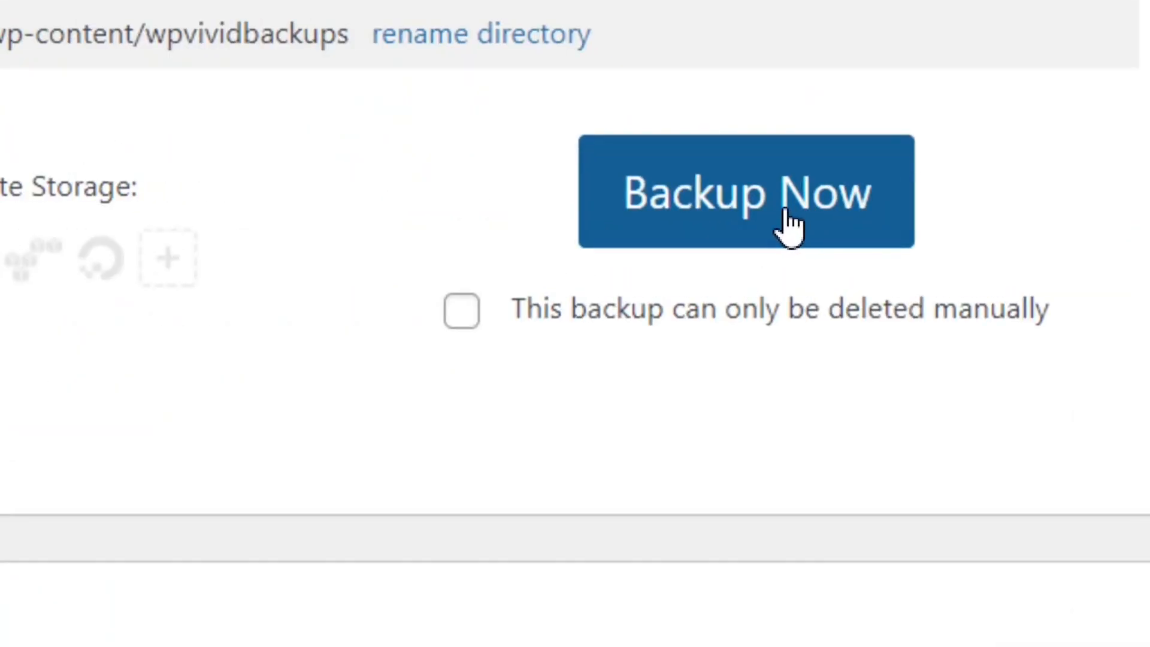
pyautogui.click(789, 224)
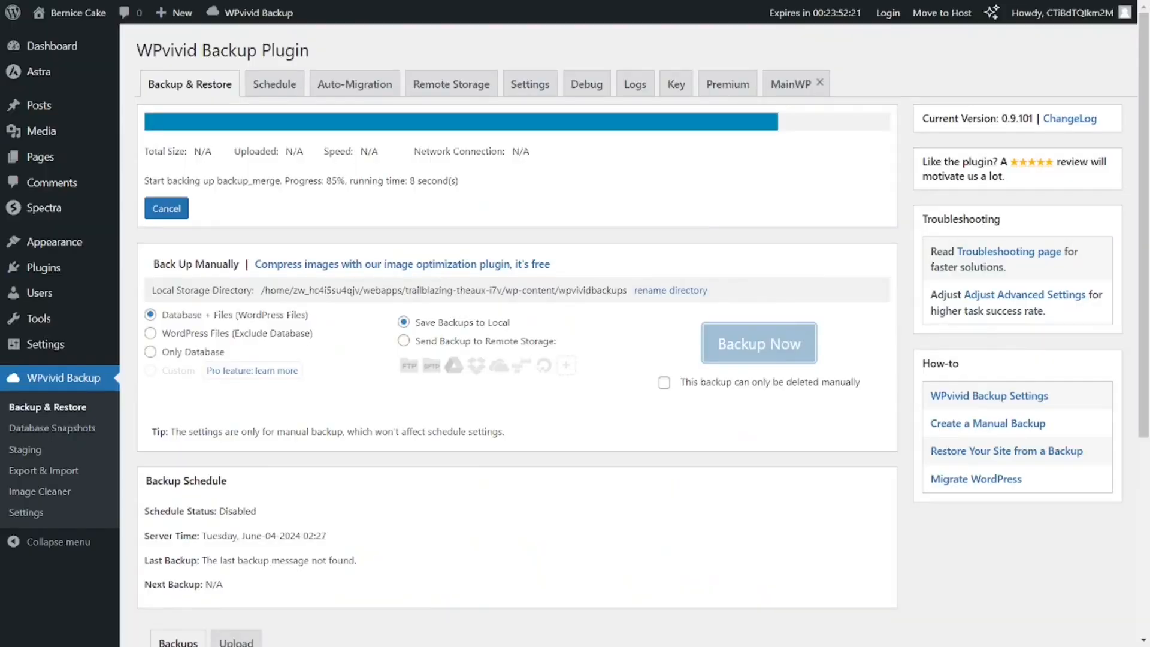
pyautogui.scroll(-5, 176, 289)
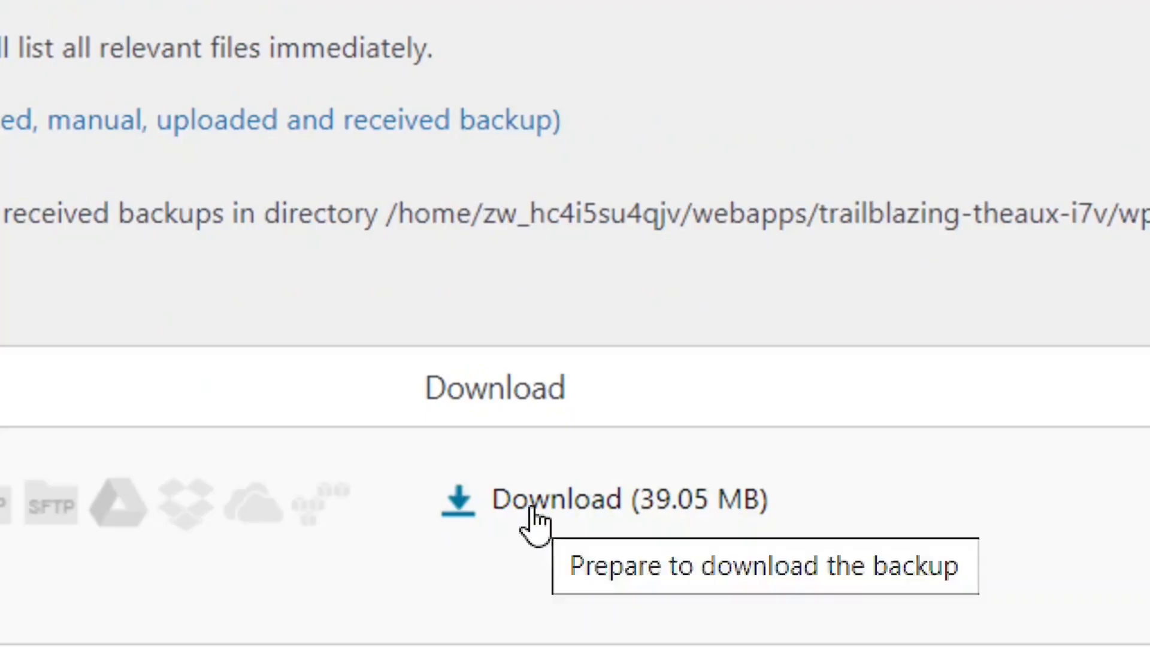
# Download the finished backup's zip archive to the computer and show the file in its download folder.
pyautogui.click(531, 509)
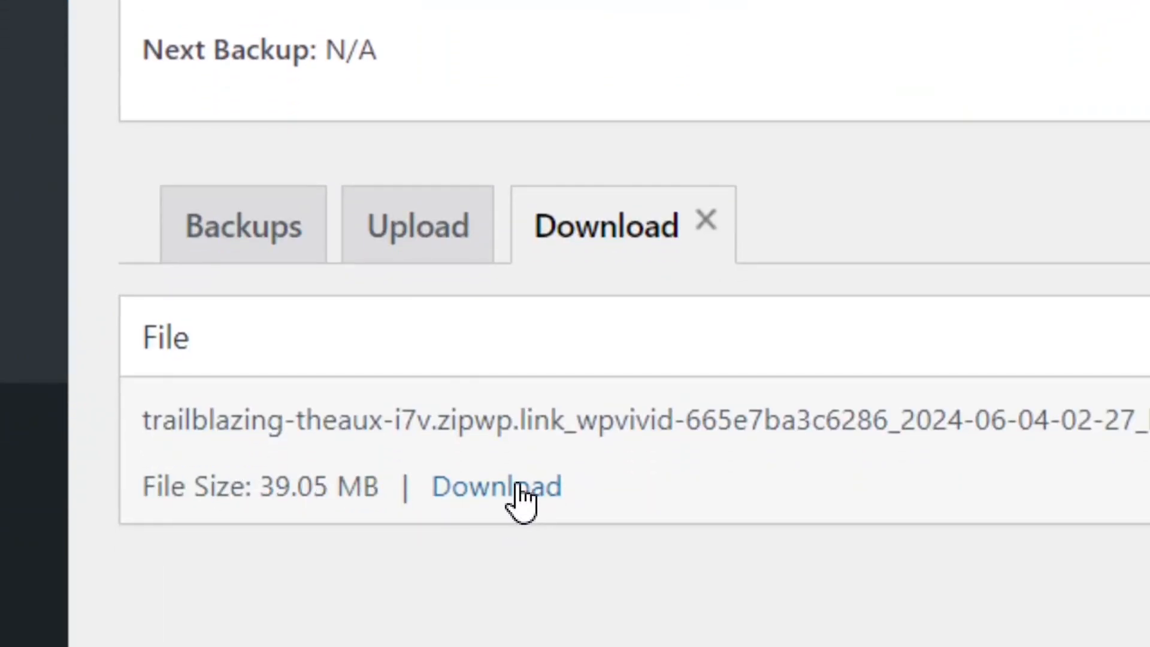
pyautogui.click(521, 501)
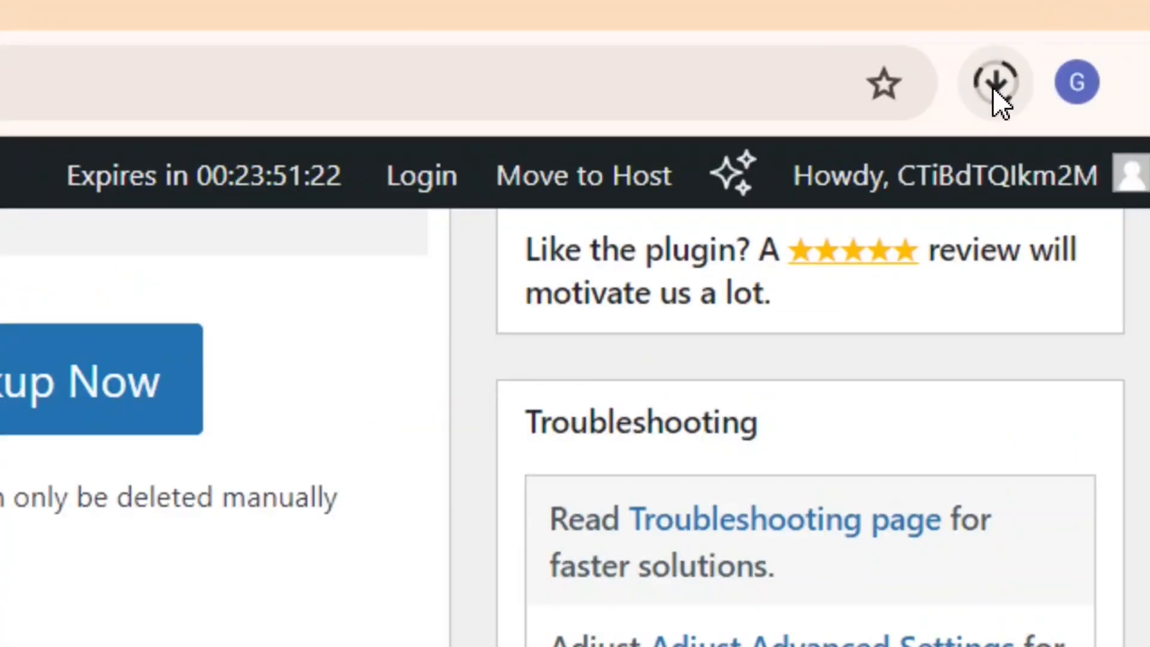
pyautogui.click(994, 89)
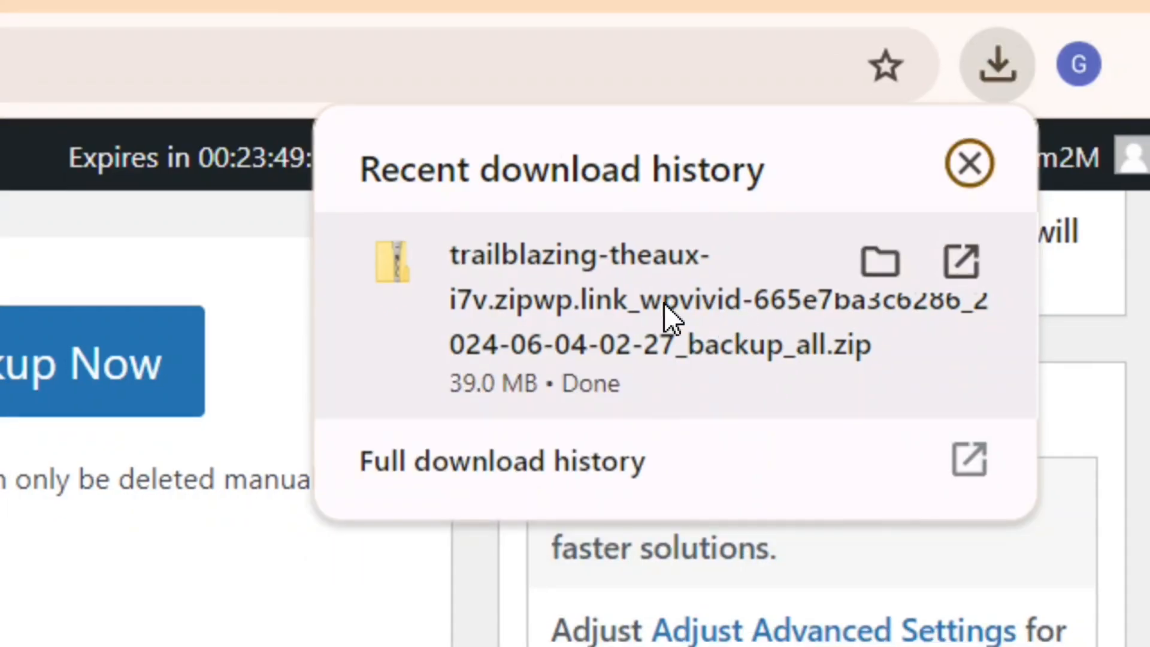
pyautogui.click(881, 260)
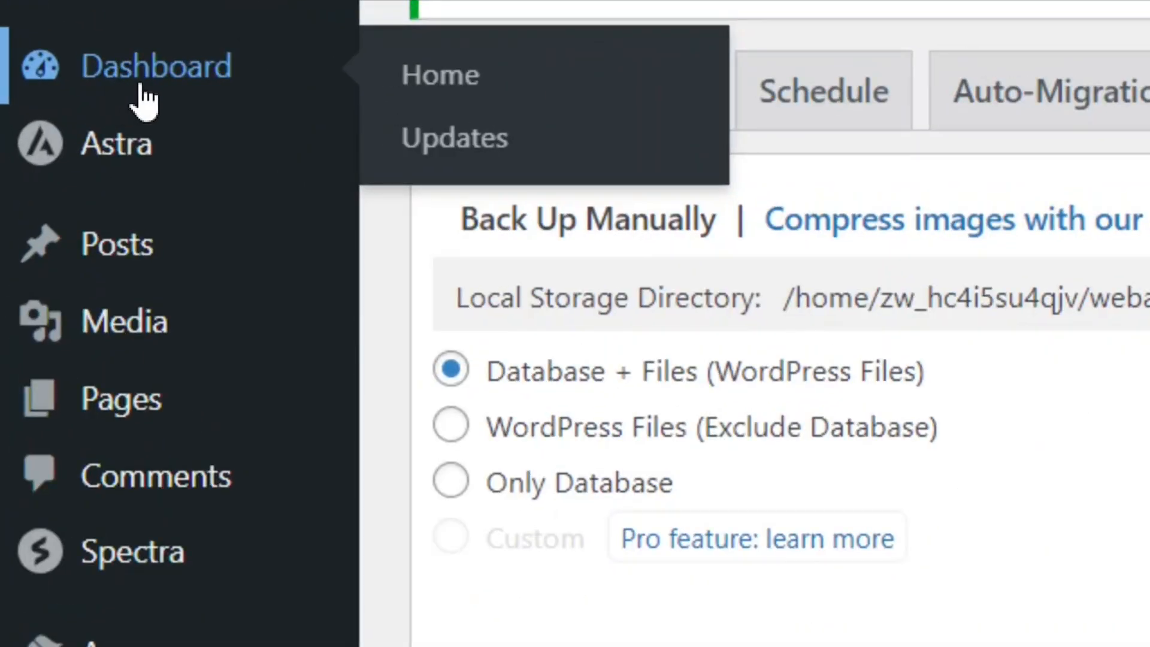
# Go back to the WordPress dashboard home and open the byet.host website in the browser.
pyautogui.click(144, 102)
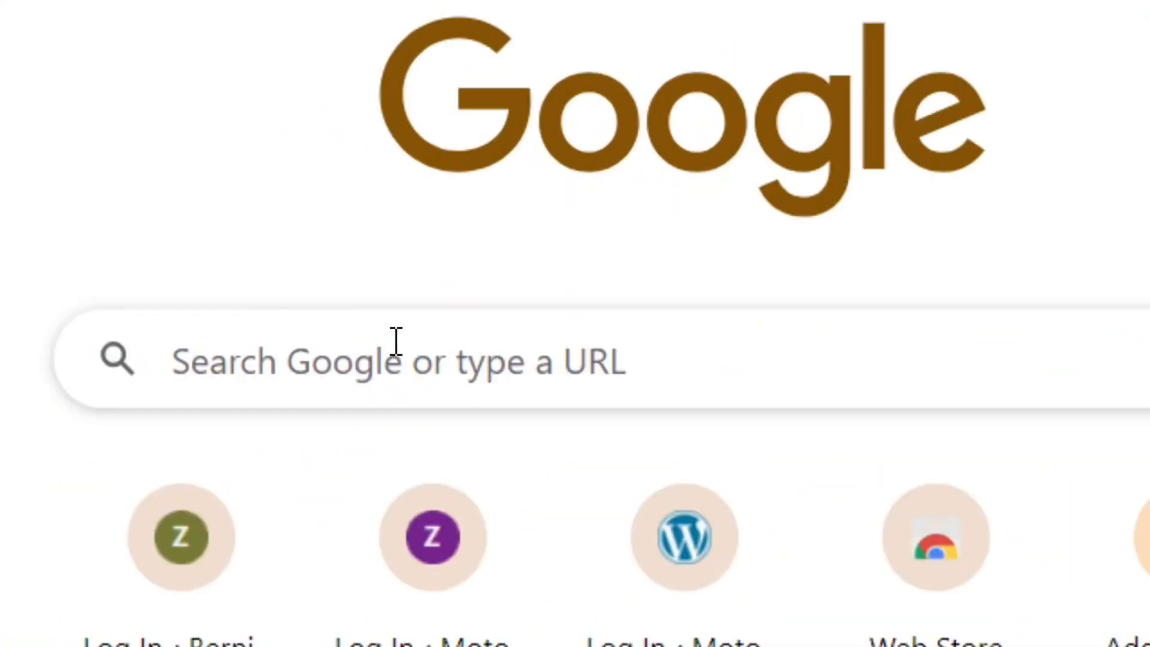
pyautogui.click(459, 243)
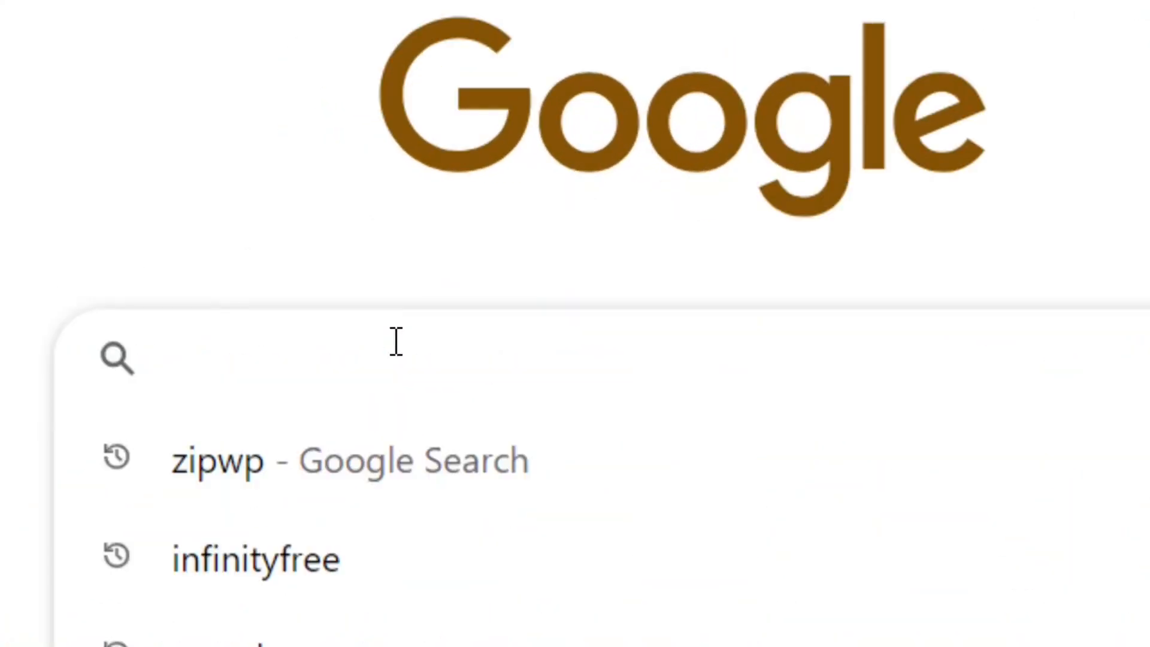
pyautogui.write('byet.host')
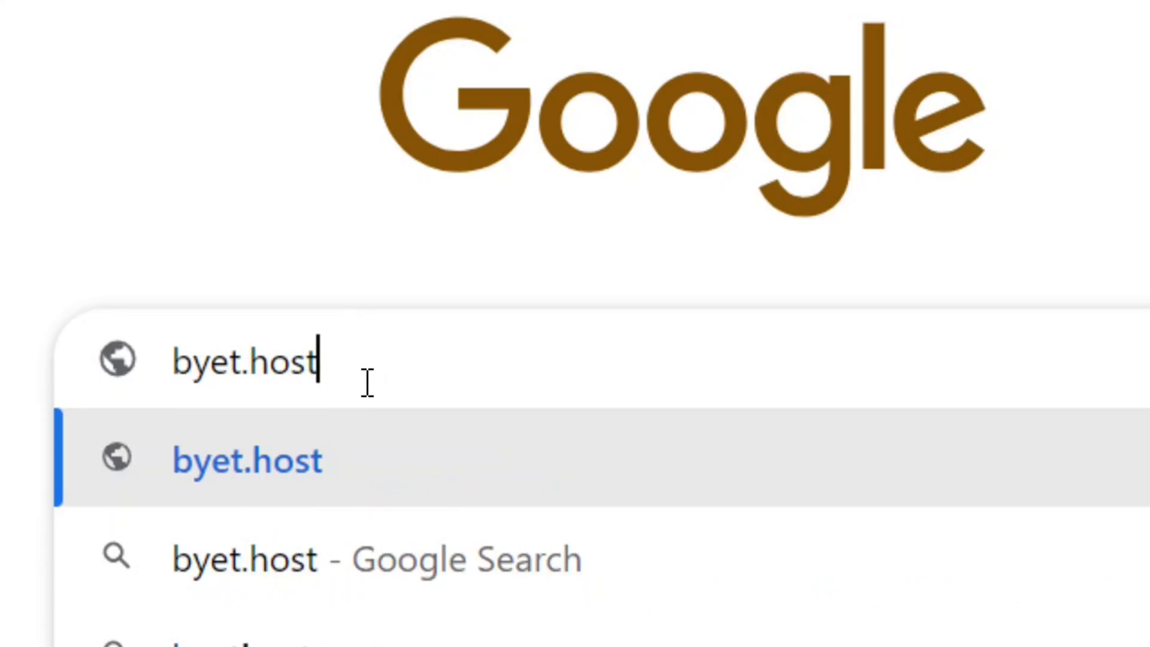
pyautogui.press('Return')
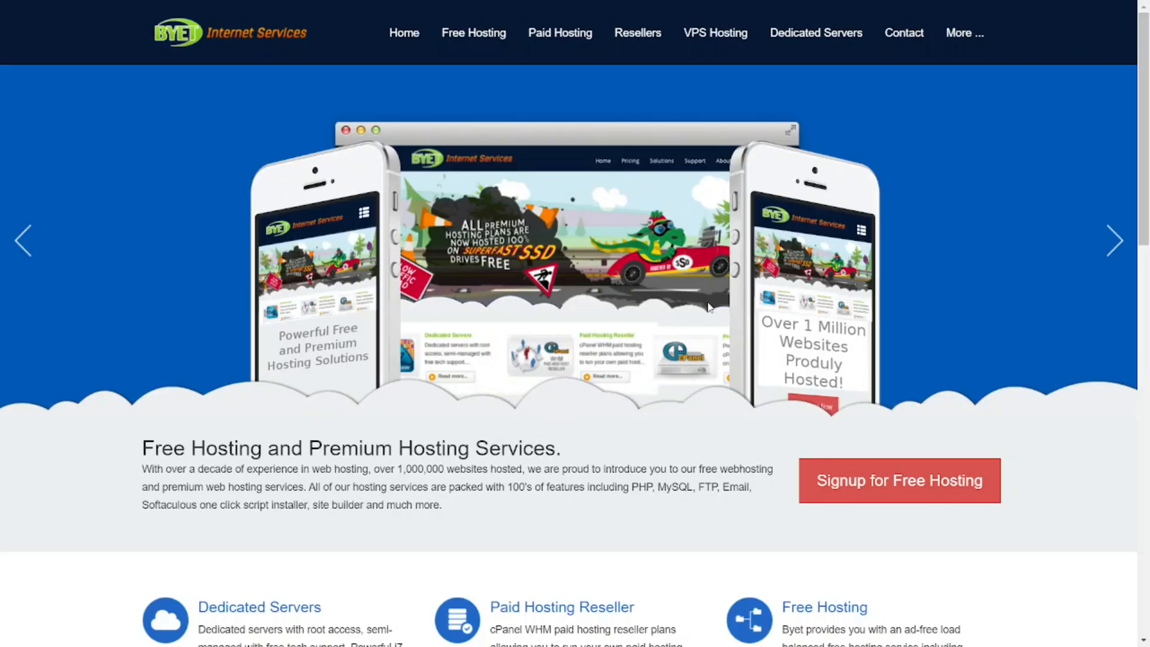
# Review Byet's free hosting plans and their complete feature list, and open the signup form for a plan.
pyautogui.click(476, 36)
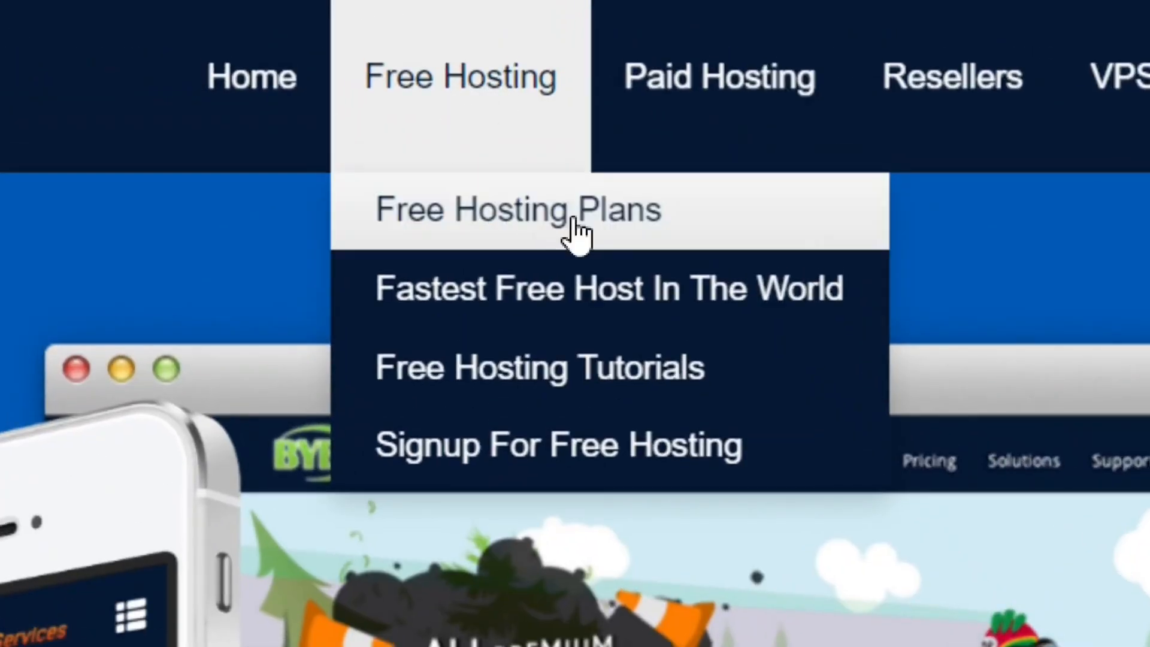
pyautogui.click(575, 220)
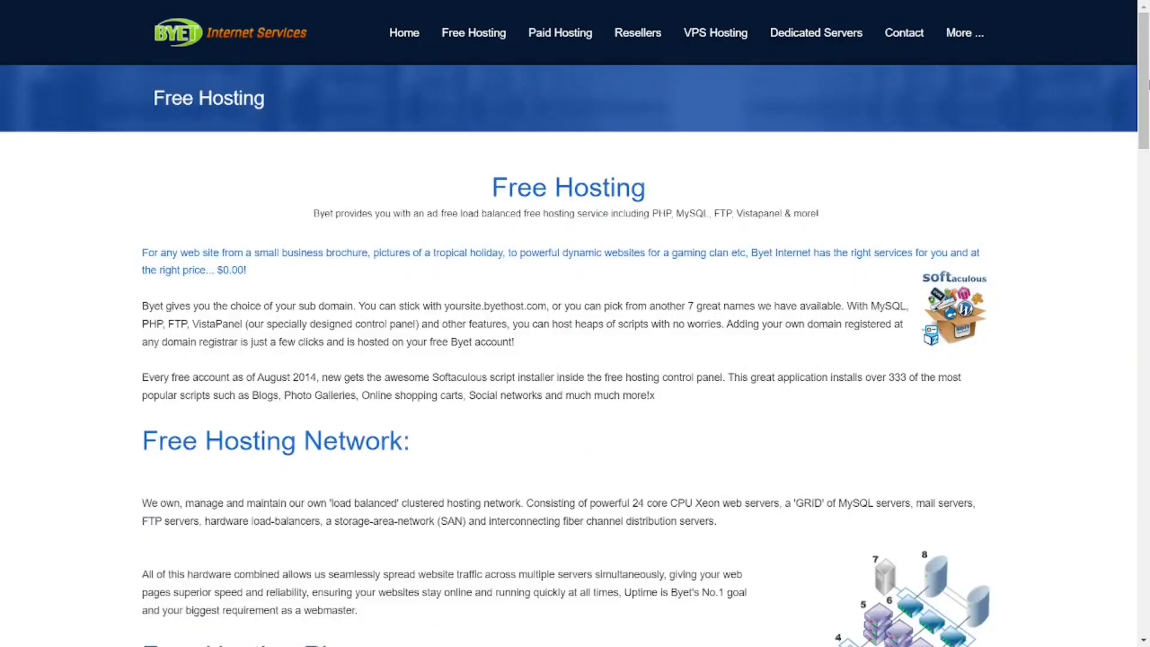
pyautogui.scroll(-15, 576, 324)
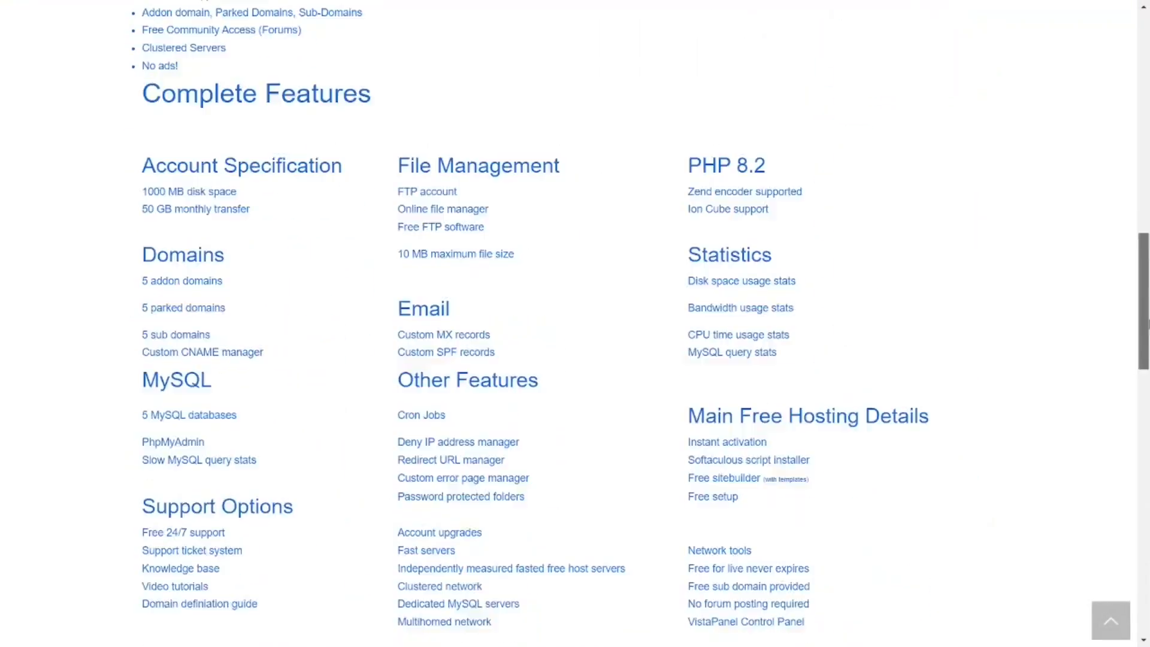
pyautogui.scroll(-10, 576, 324)
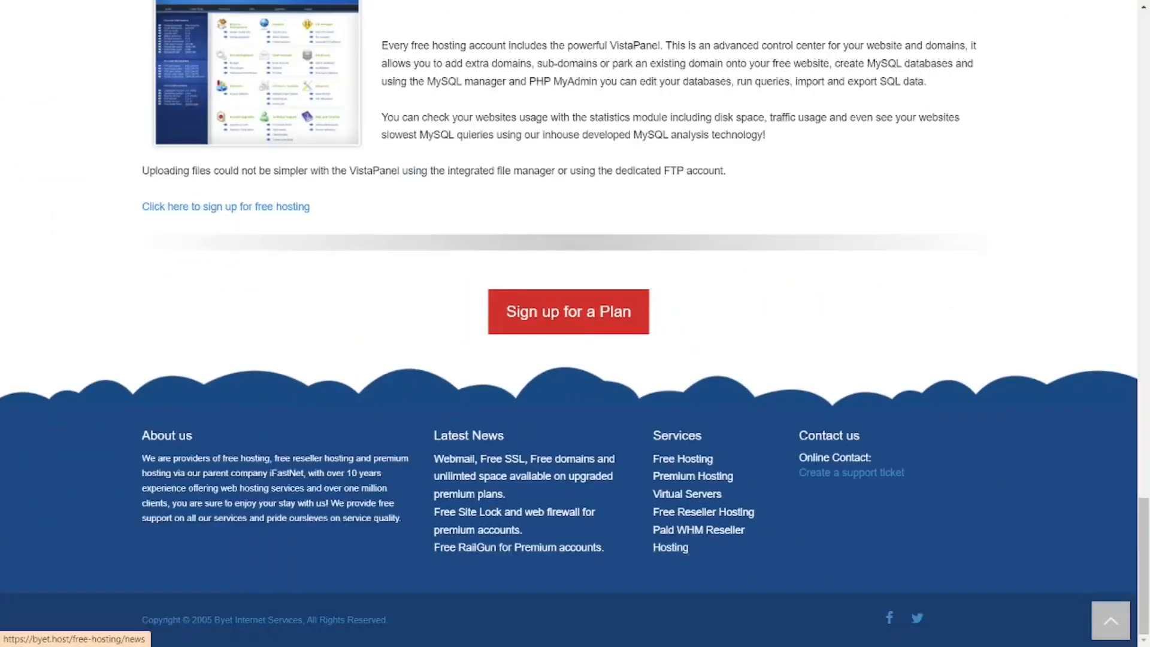
pyautogui.click(569, 312)
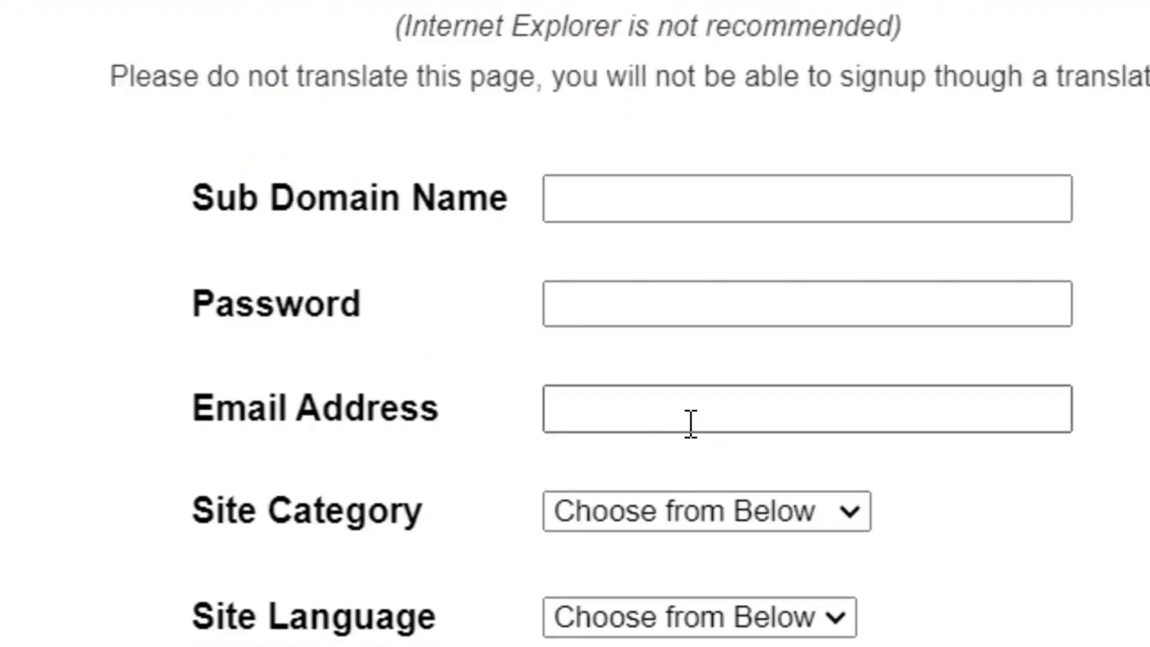
# Set the site category to Personal and the site language to English in the free hosting signup form.
pyautogui.scroll(-3, 853, 293)
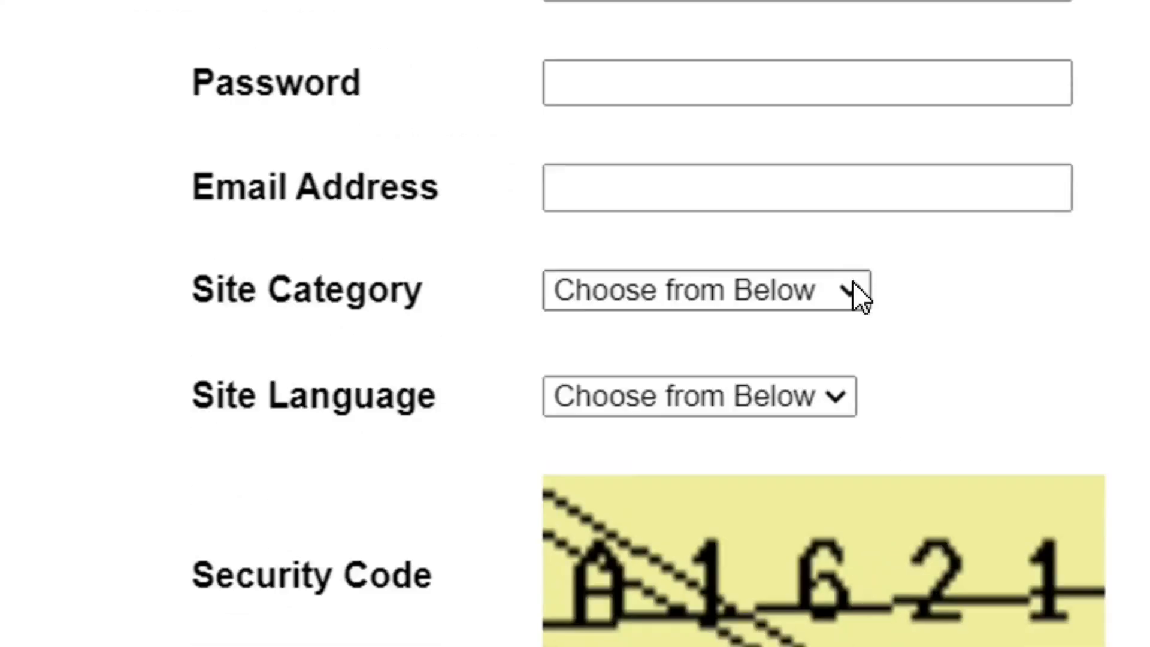
pyautogui.click(853, 283)
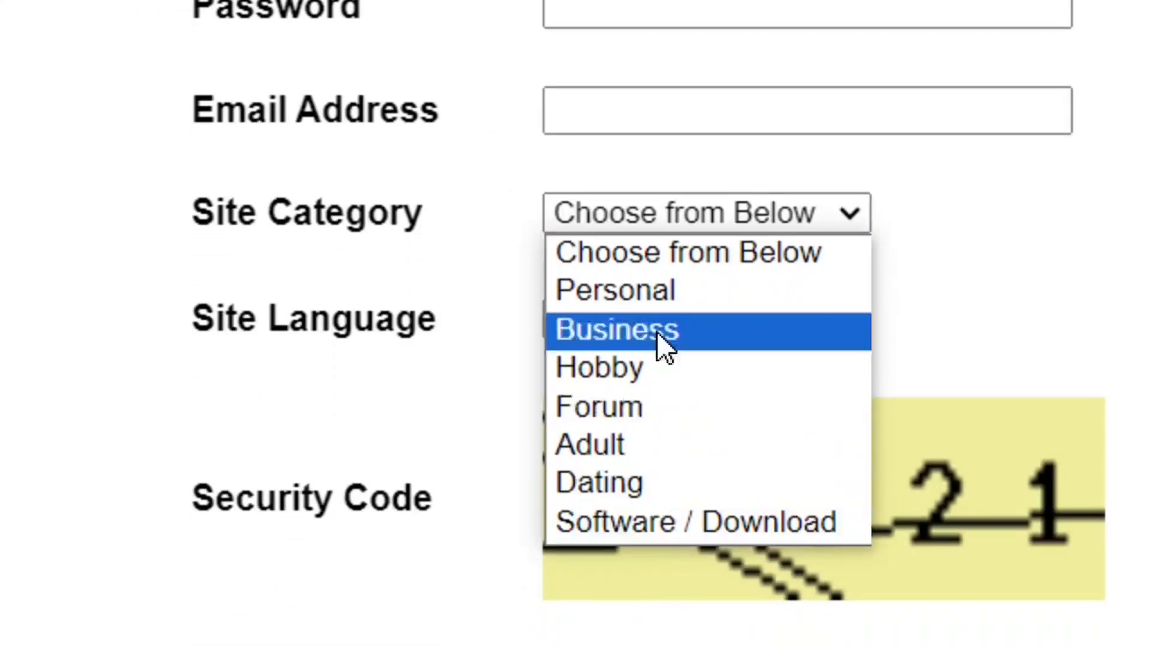
pyautogui.click(663, 302)
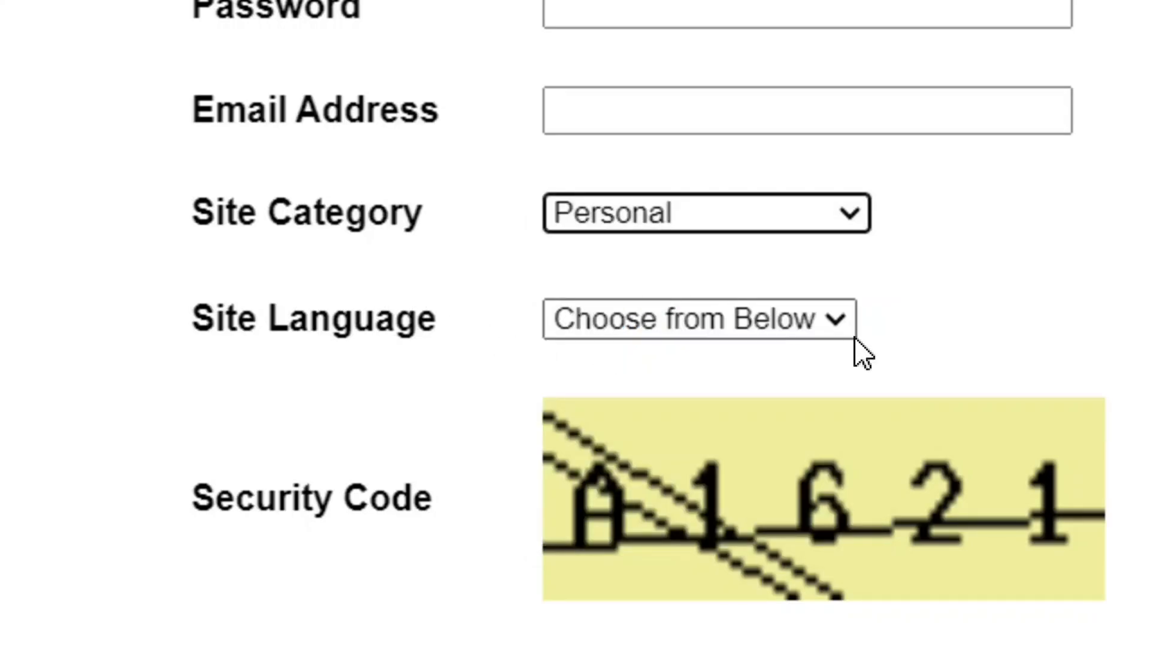
pyautogui.click(817, 329)
pyautogui.click(682, 399)
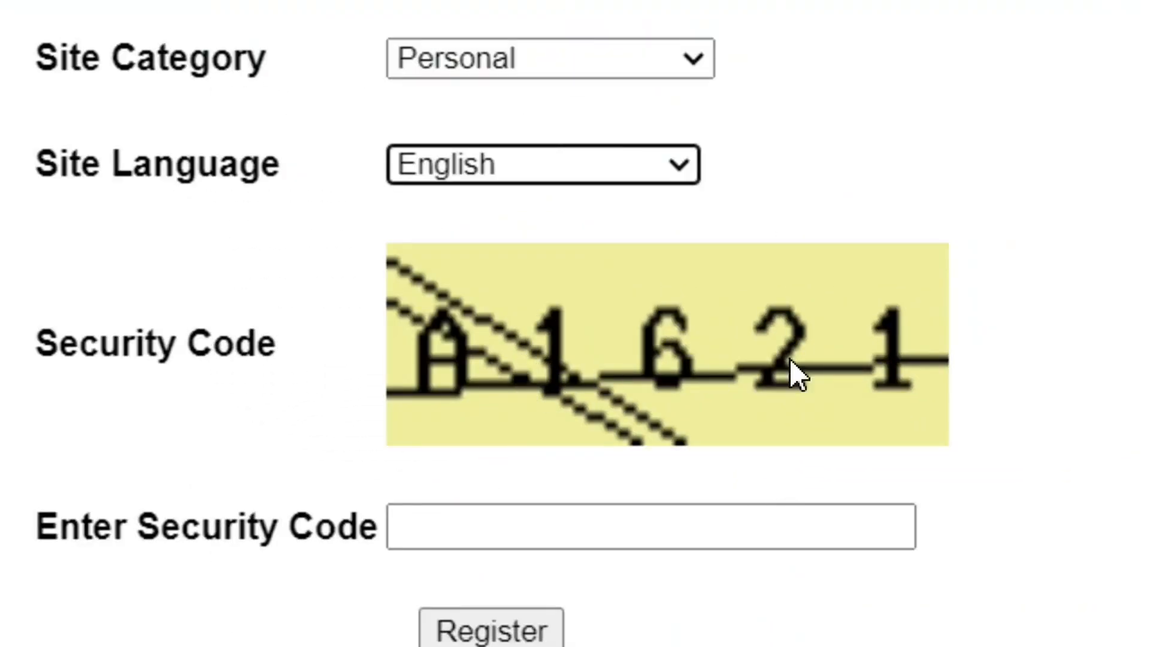
# Fill in the sub domain name, account password, email address and security code, and register the free hosting account.
pyautogui.click(544, 531)
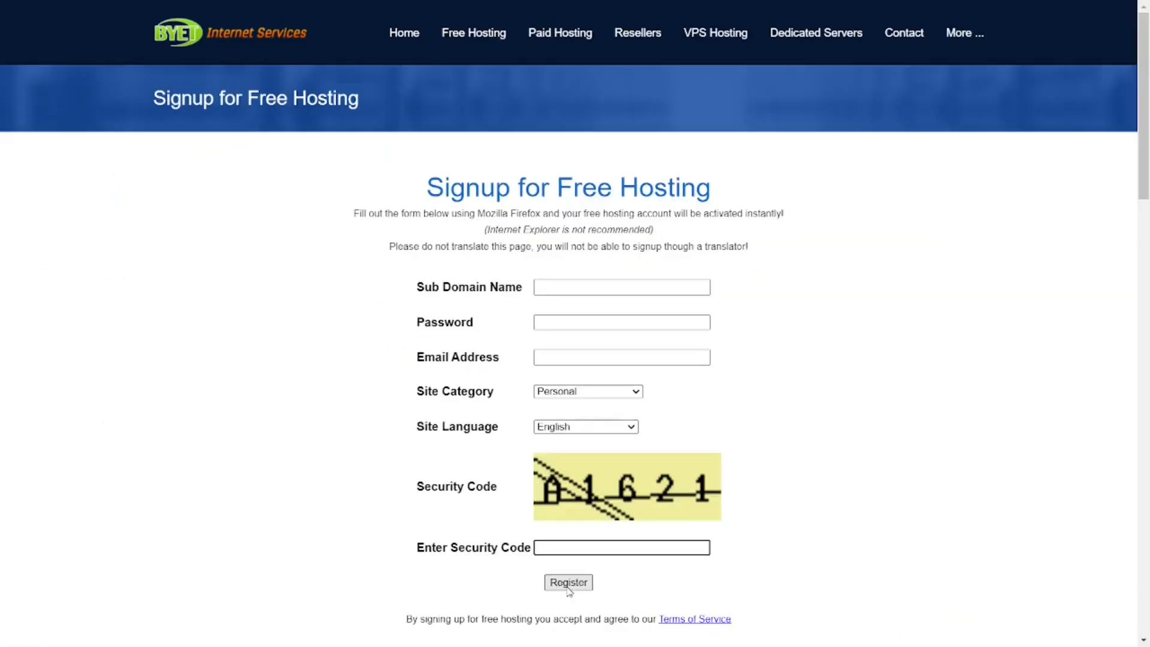
pyautogui.click(585, 293)
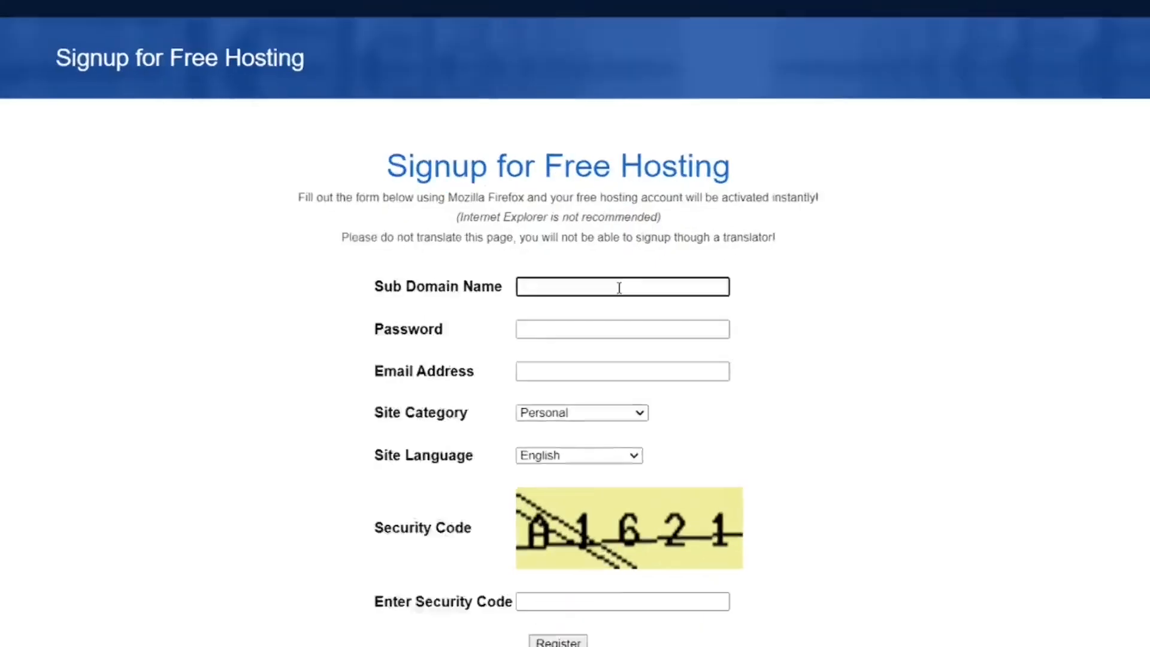
pyautogui.write('be')
pyautogui.press('Down')
pyautogui.press('Return')
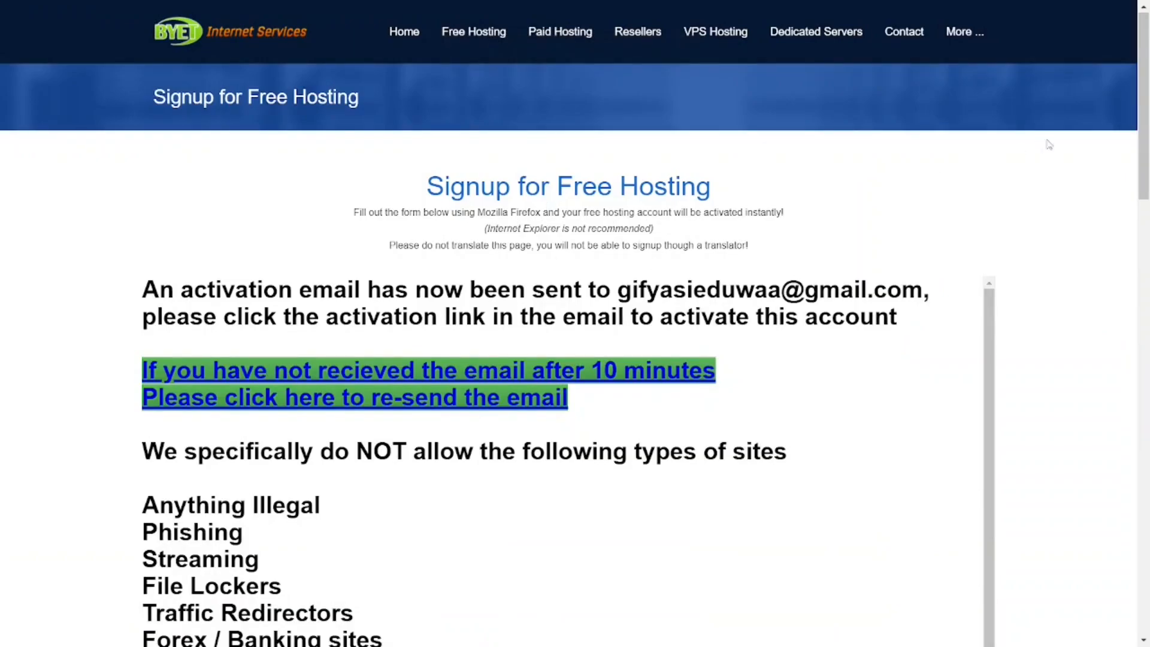
# Review the activation notice and open the Hosting Activation email in Gmail's spam folder.
pyautogui.moveTo(1147, 123); pyautogui.dragTo(1148, 217)
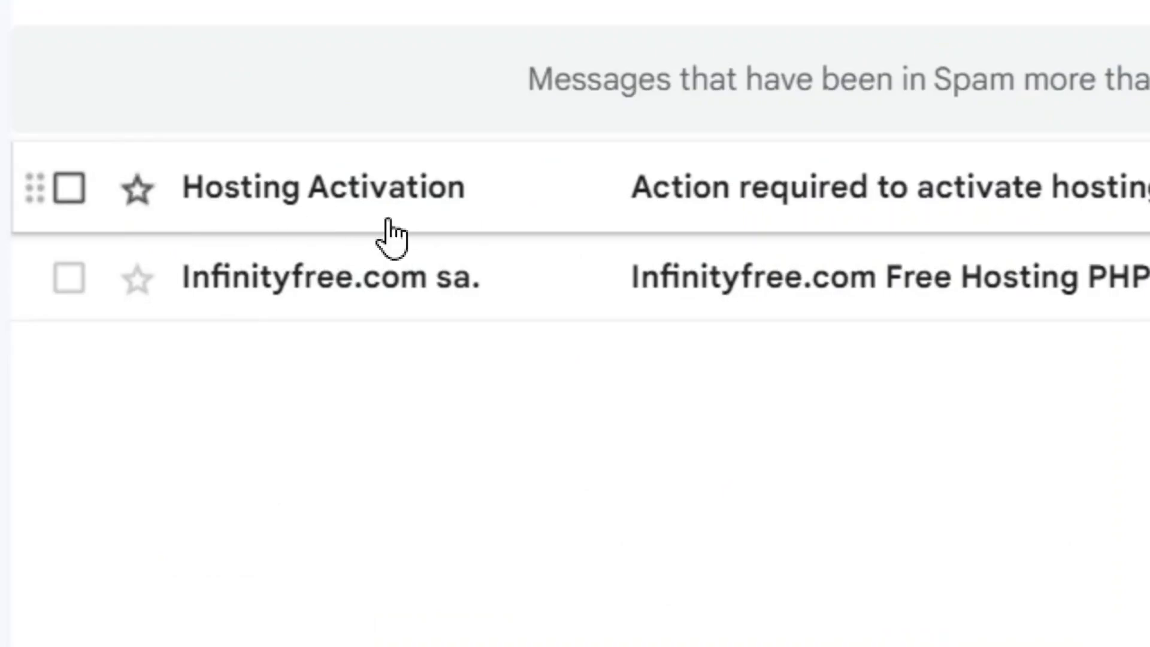
pyautogui.click(667, 222)
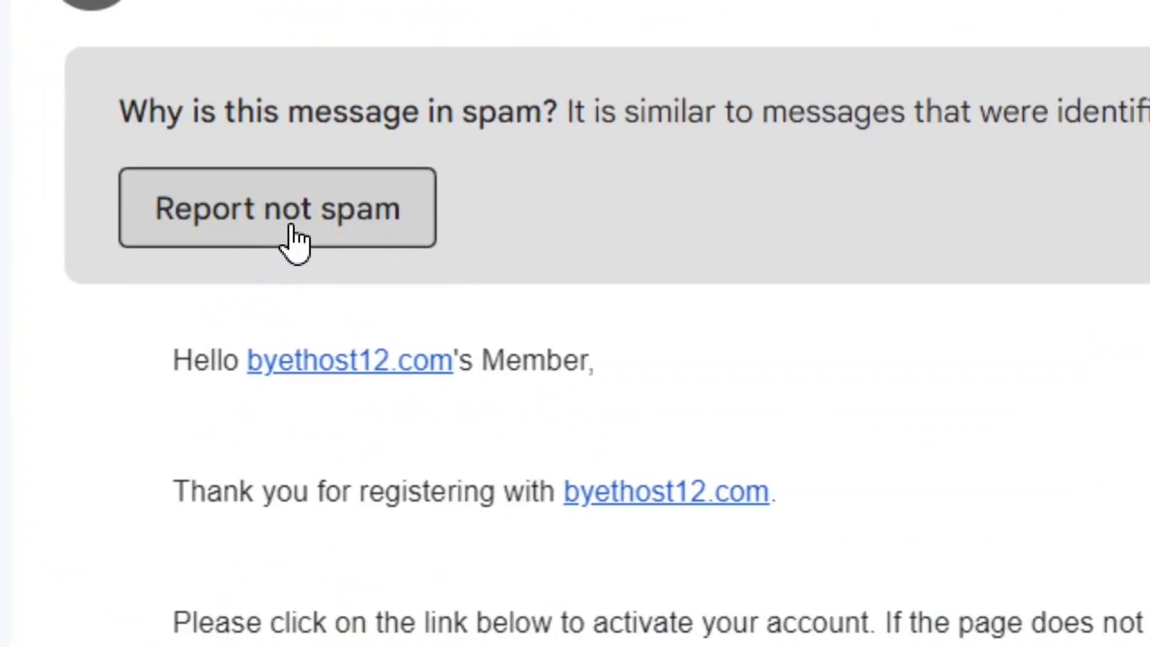
# Mark the Hosting Activation email as not spam and open it from the inbox.
pyautogui.click(293, 243)
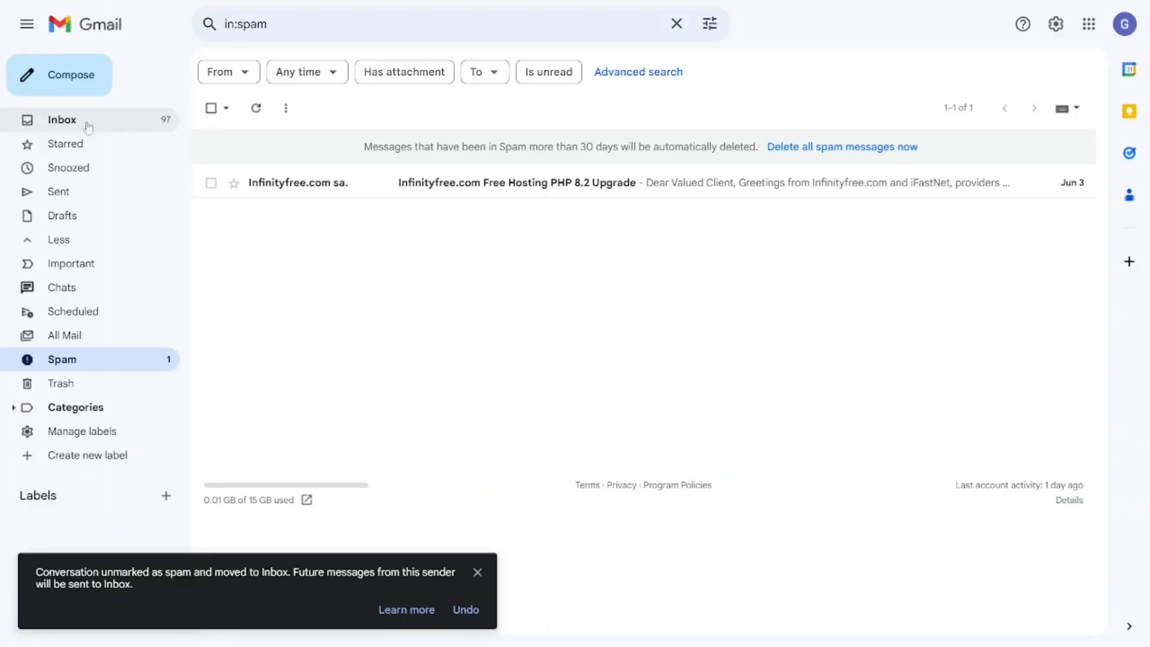
pyautogui.click(81, 122)
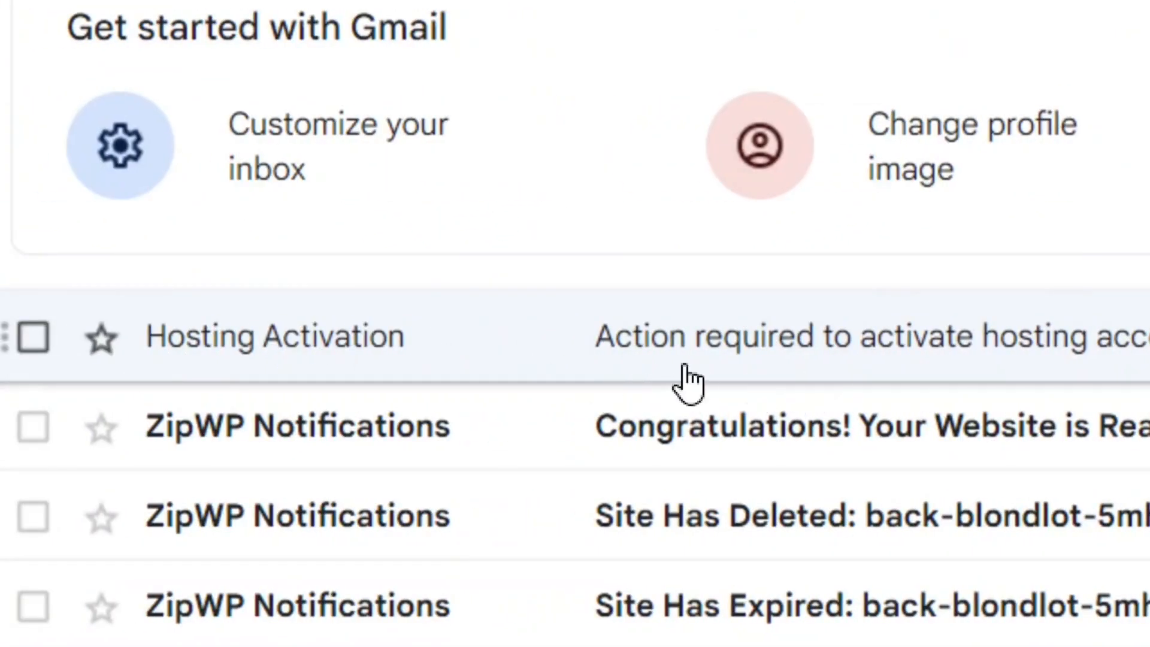
pyautogui.click(649, 366)
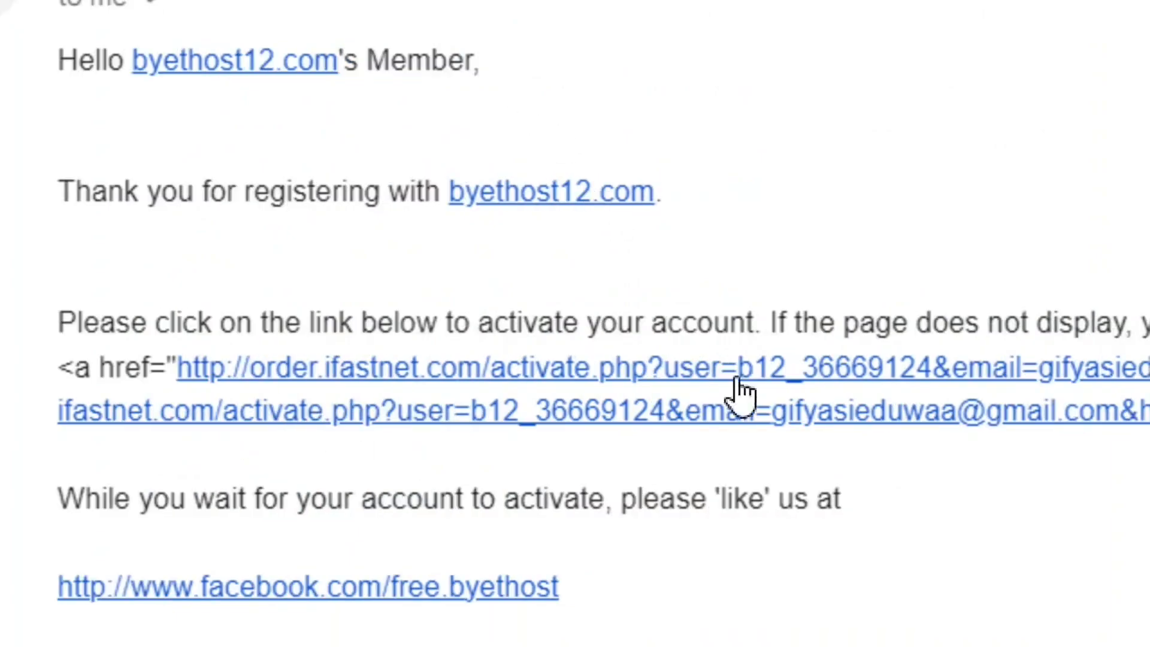
# Try to activate the hosting account through the activation link in the email.
pyautogui.click(623, 379)
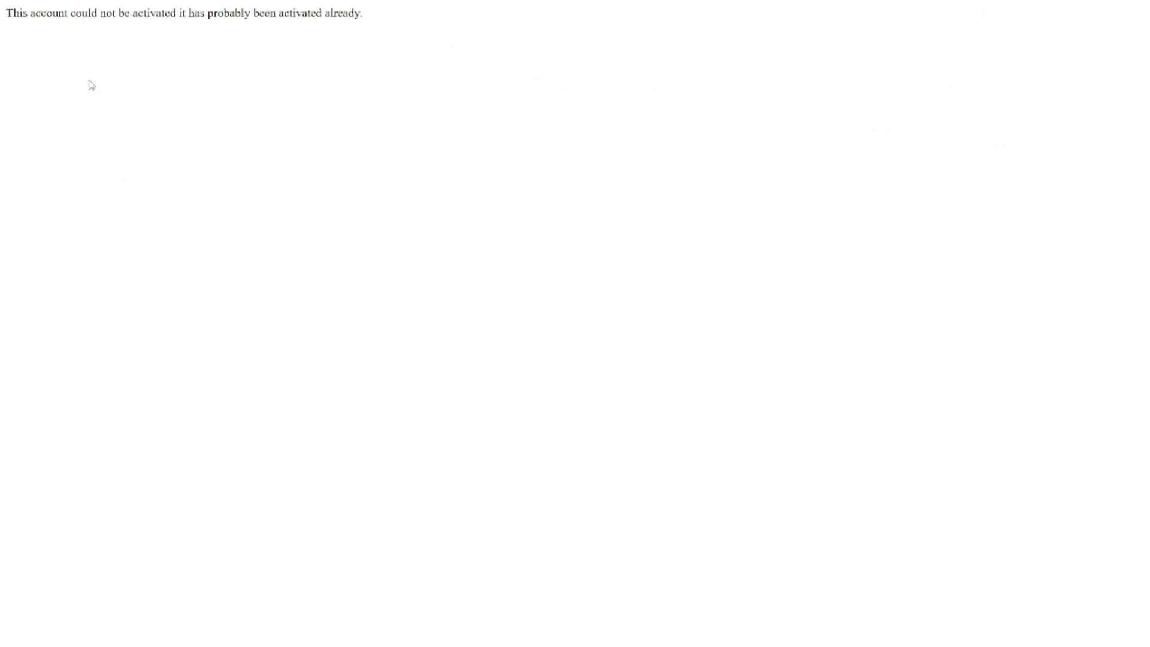
pyautogui.moveTo(7, 13); pyautogui.dragTo(390, 31)
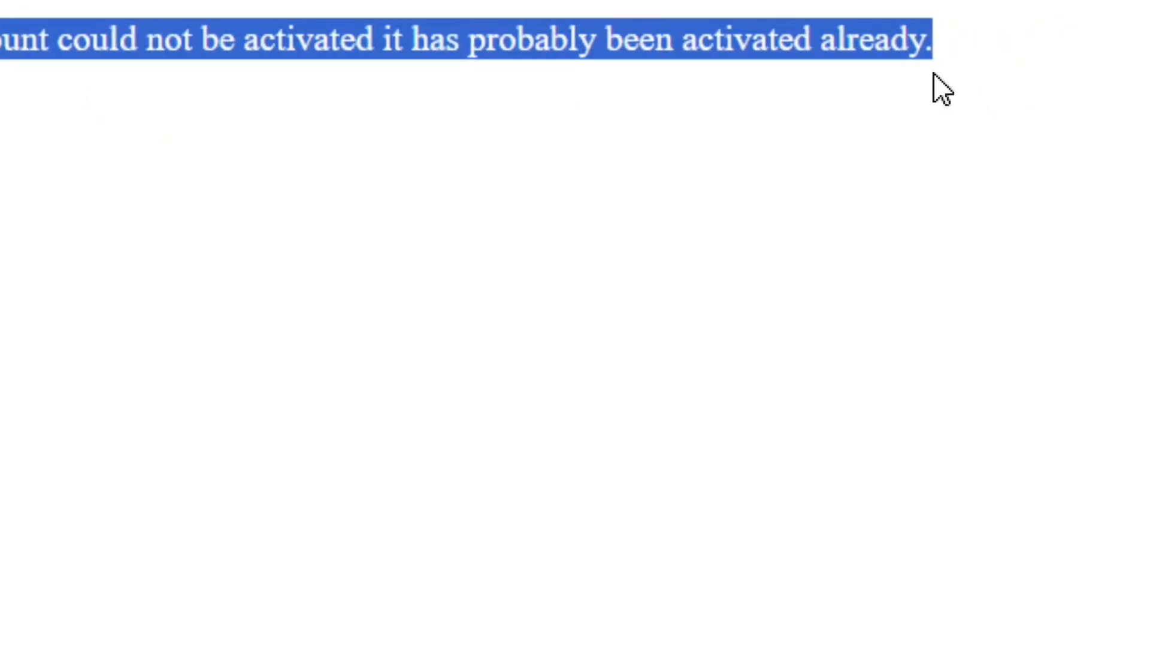
pyautogui.moveTo(114, 43); pyautogui.dragTo(318, 122)
pyautogui.click(318, 123)
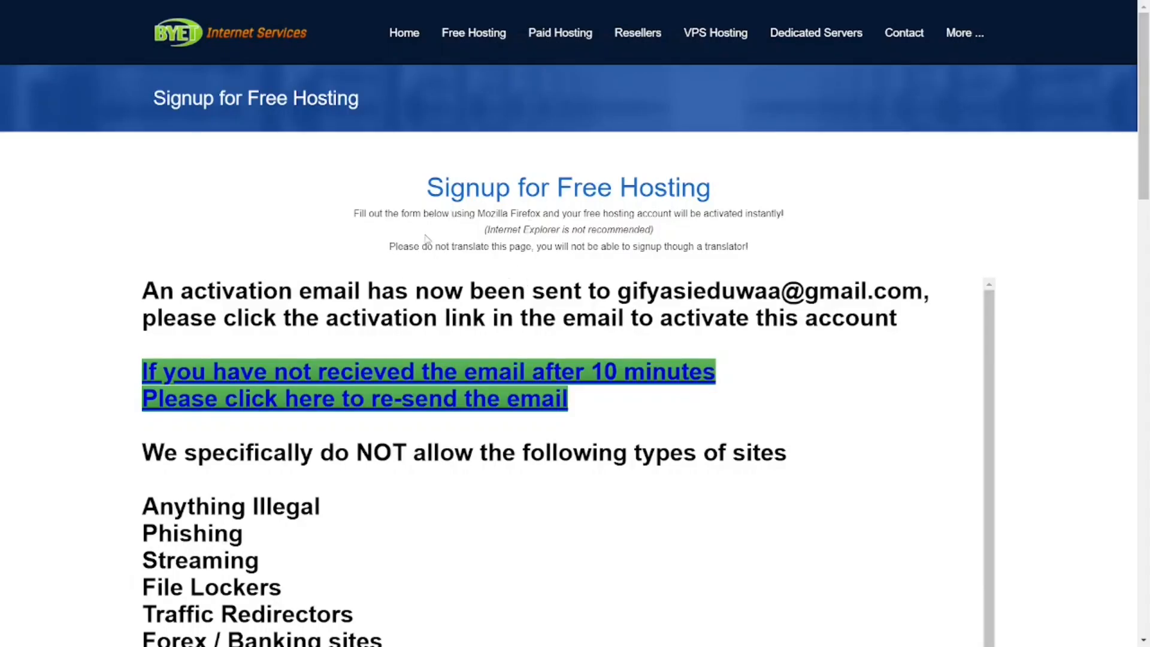
# Reopen the free hosting signup form from the plans page and enter Bernice Cake as the sub domain name.
pyautogui.moveTo(473, 32)
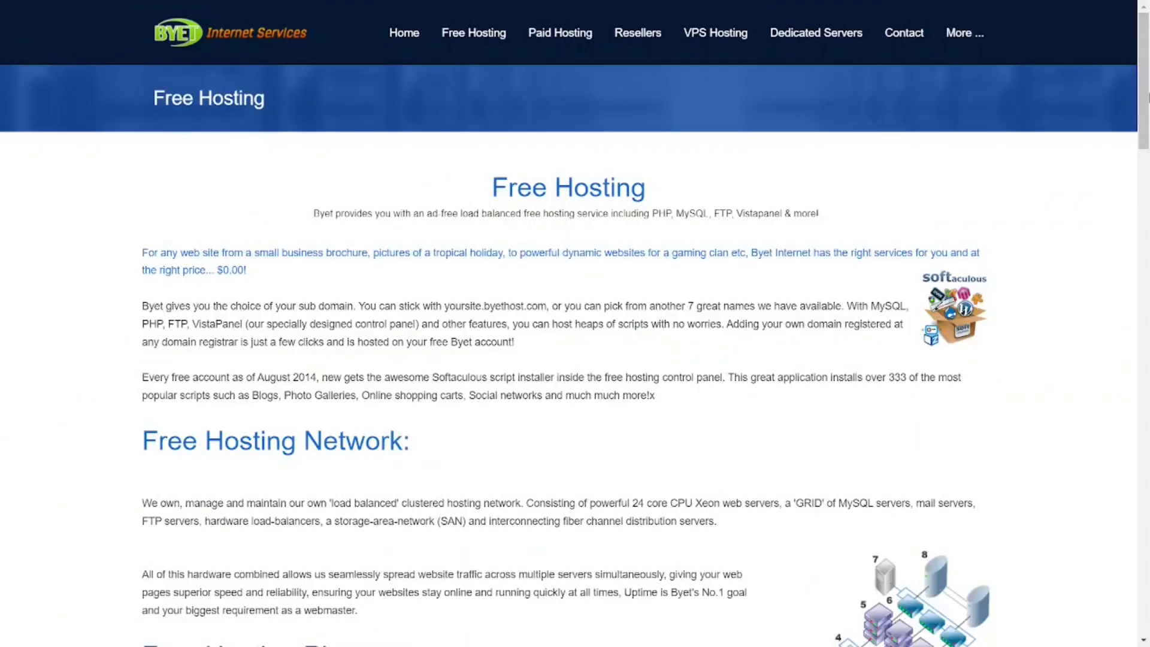
pyautogui.scroll(-20, 578, 346)
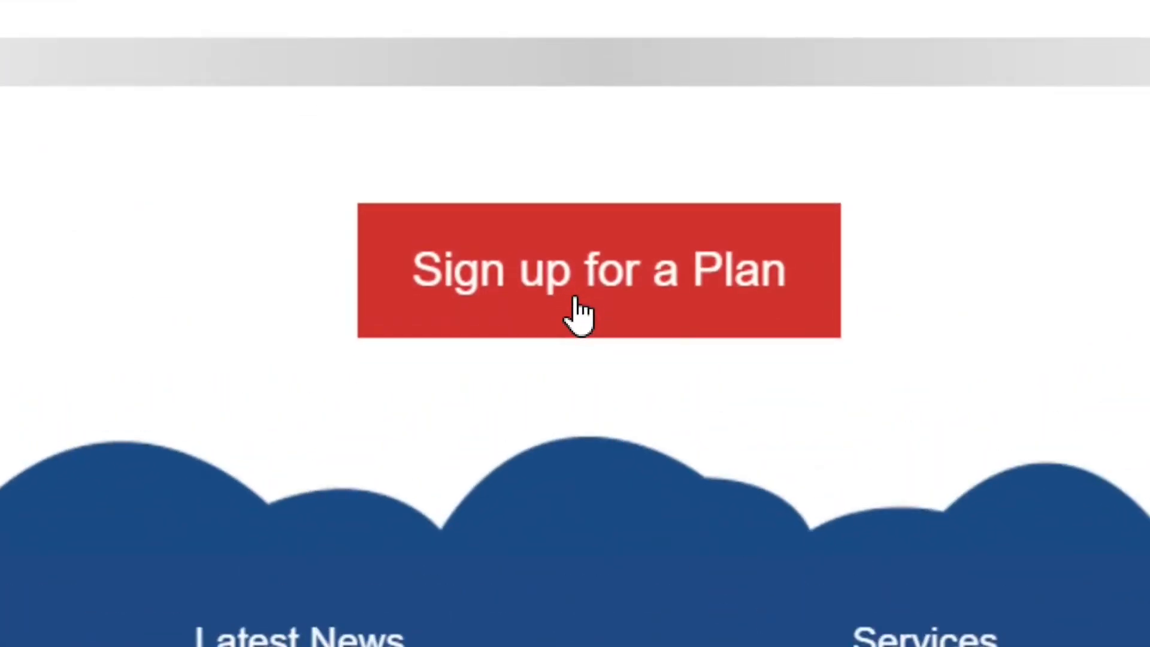
pyautogui.click(575, 298)
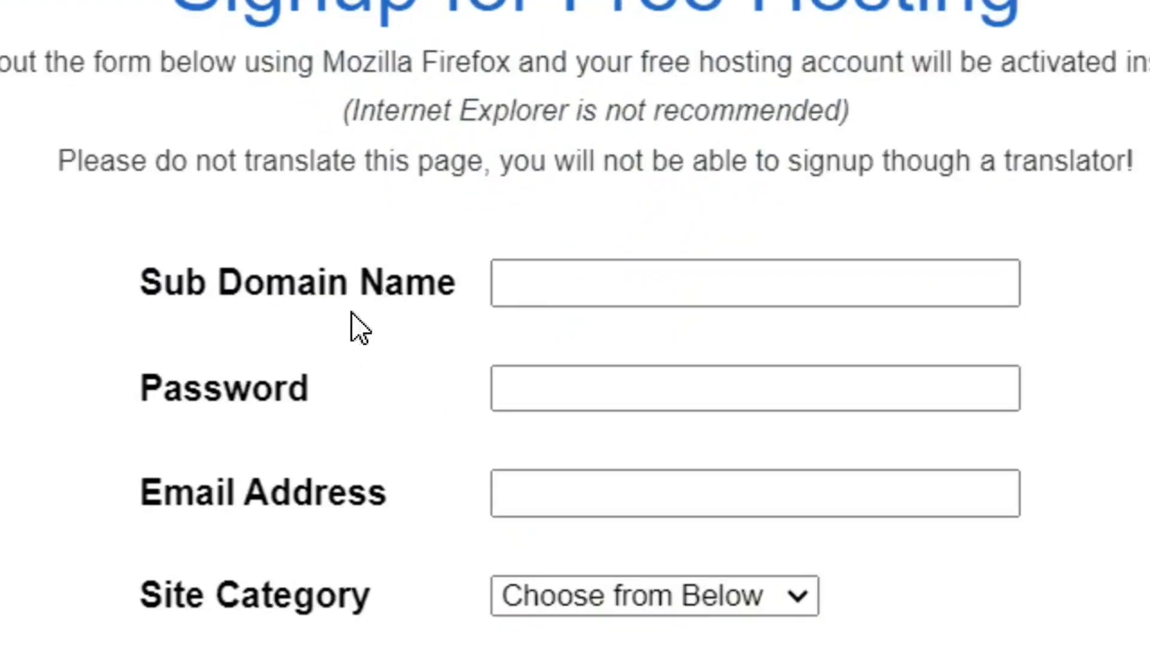
pyautogui.click(593, 285)
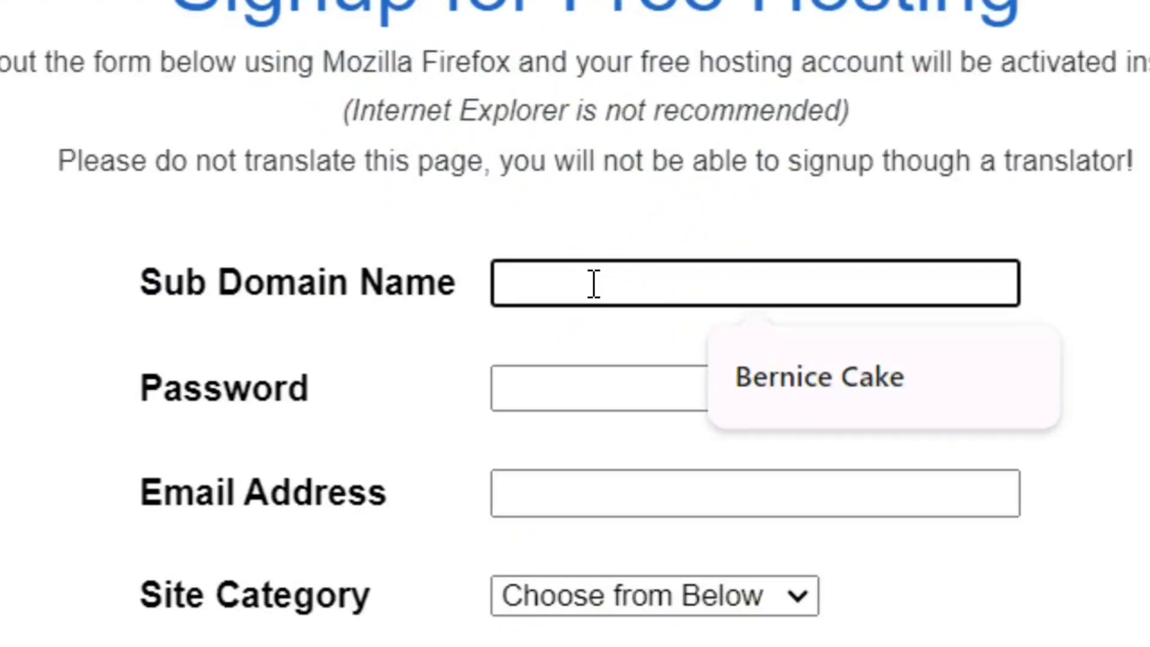
pyautogui.click(893, 400)
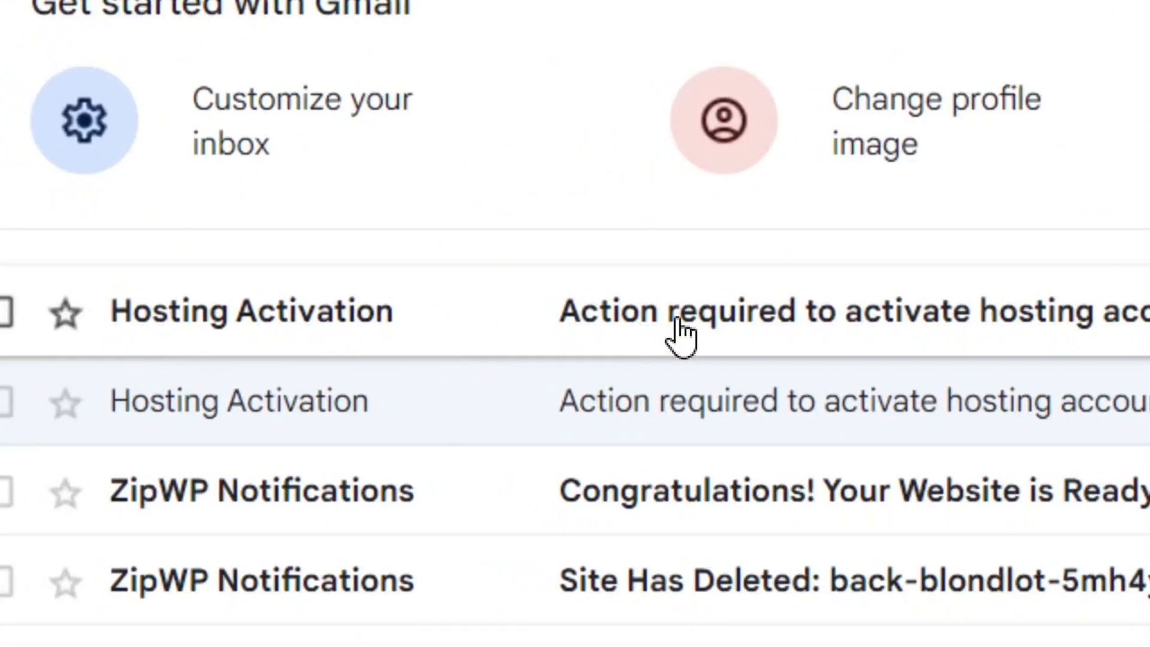
# Activate the new hosting account through the newest Hosting Activation email and review its control panel, MySQL and FTP details.
pyautogui.click(678, 327)
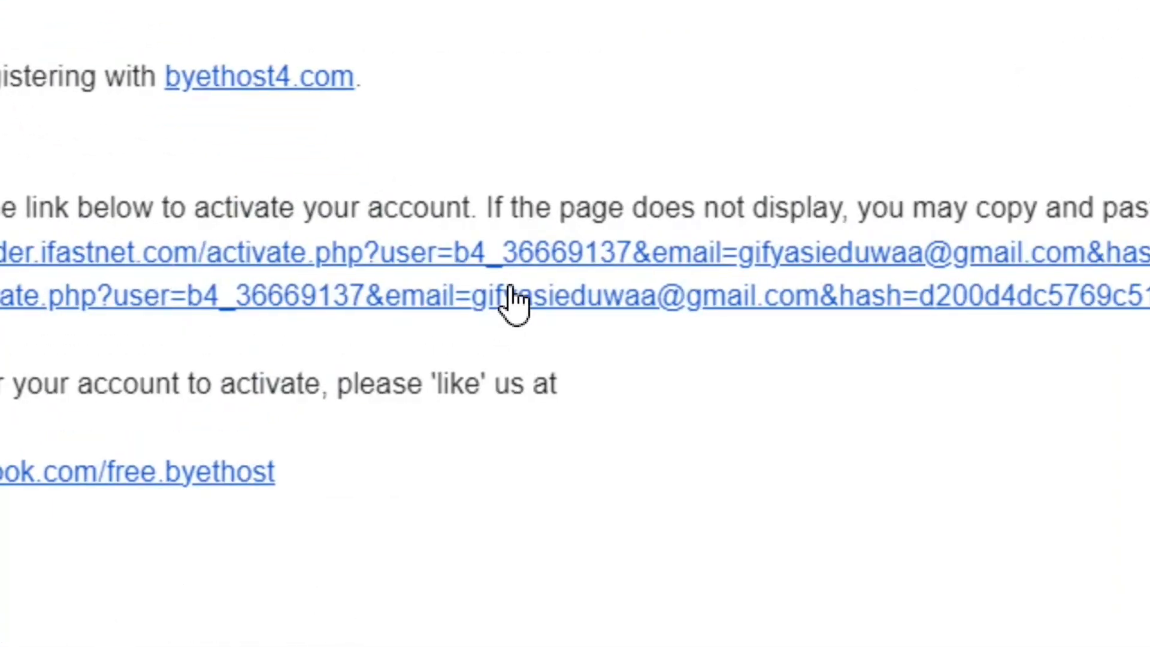
pyautogui.click(514, 298)
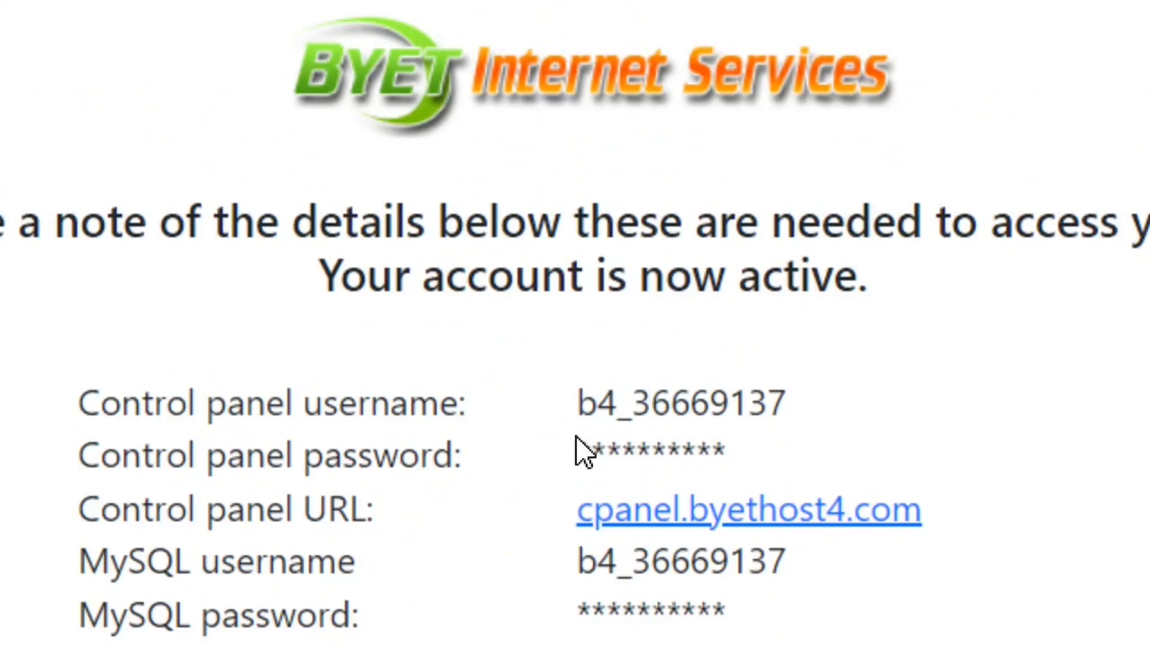
pyautogui.scroll(-1, 527, 570)
pyautogui.scroll(-2, 530, 575)
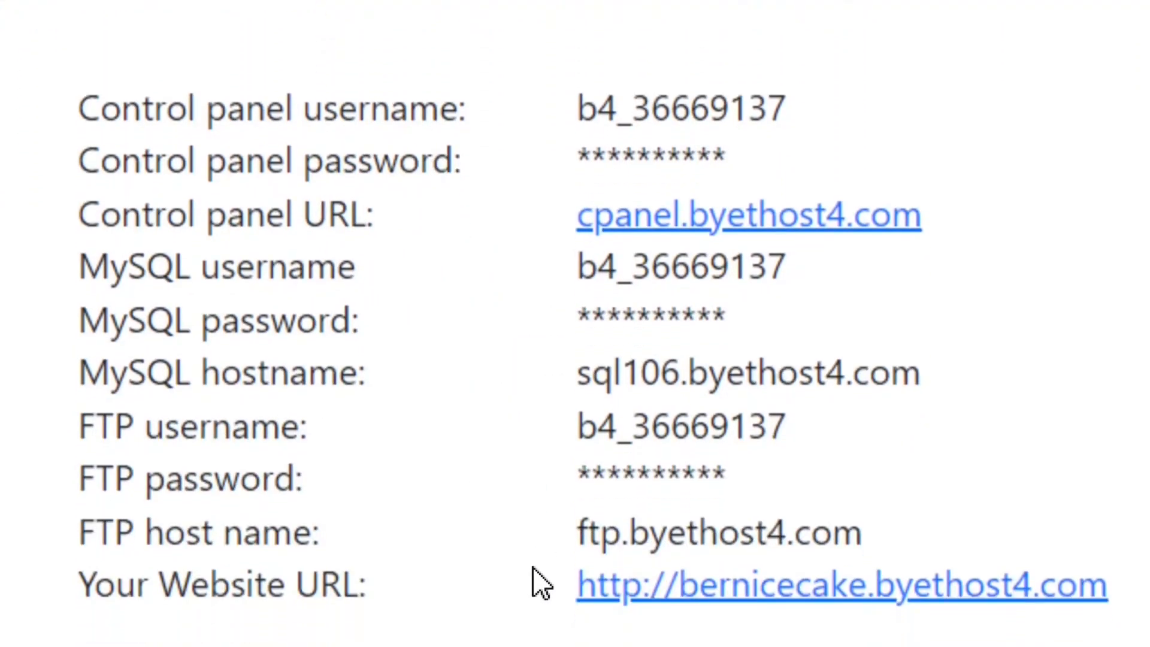
pyautogui.scroll(1, 516, 584)
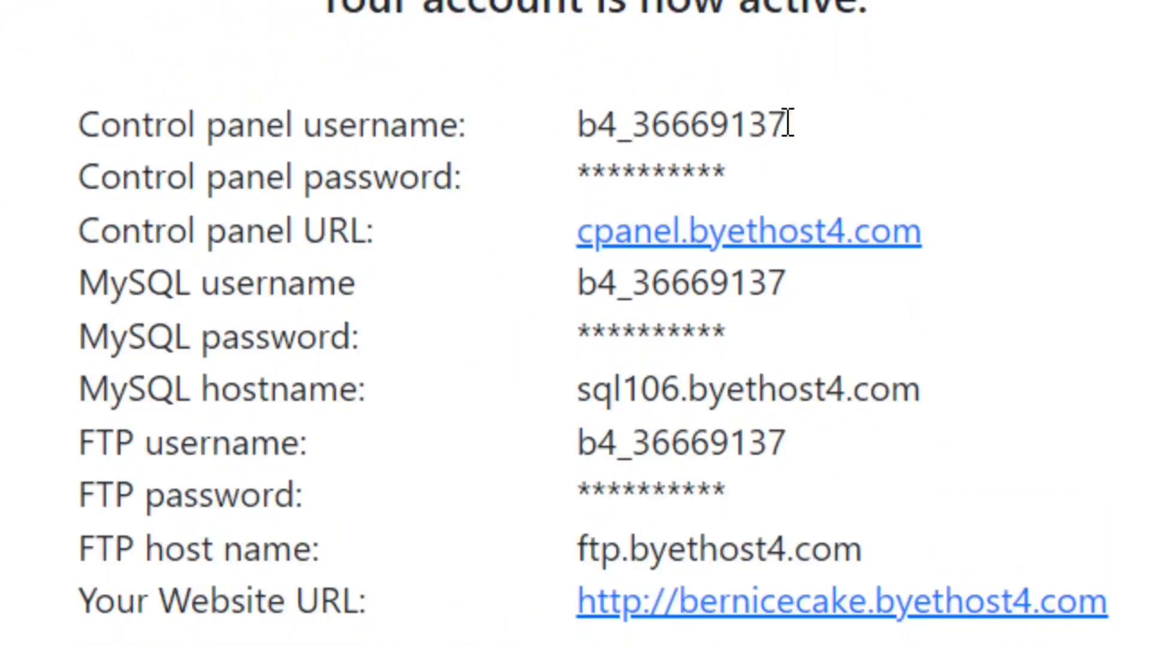
pyautogui.moveTo(815, 141); pyautogui.dragTo(545, 141)
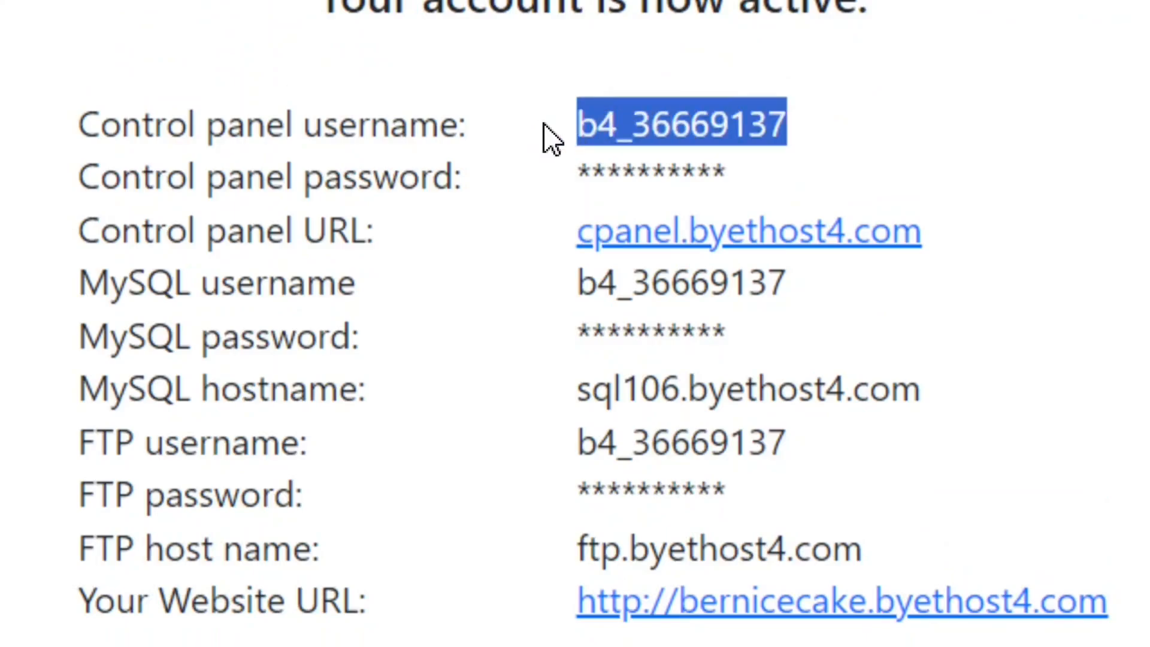
pyautogui.scroll(-2, 361, 318)
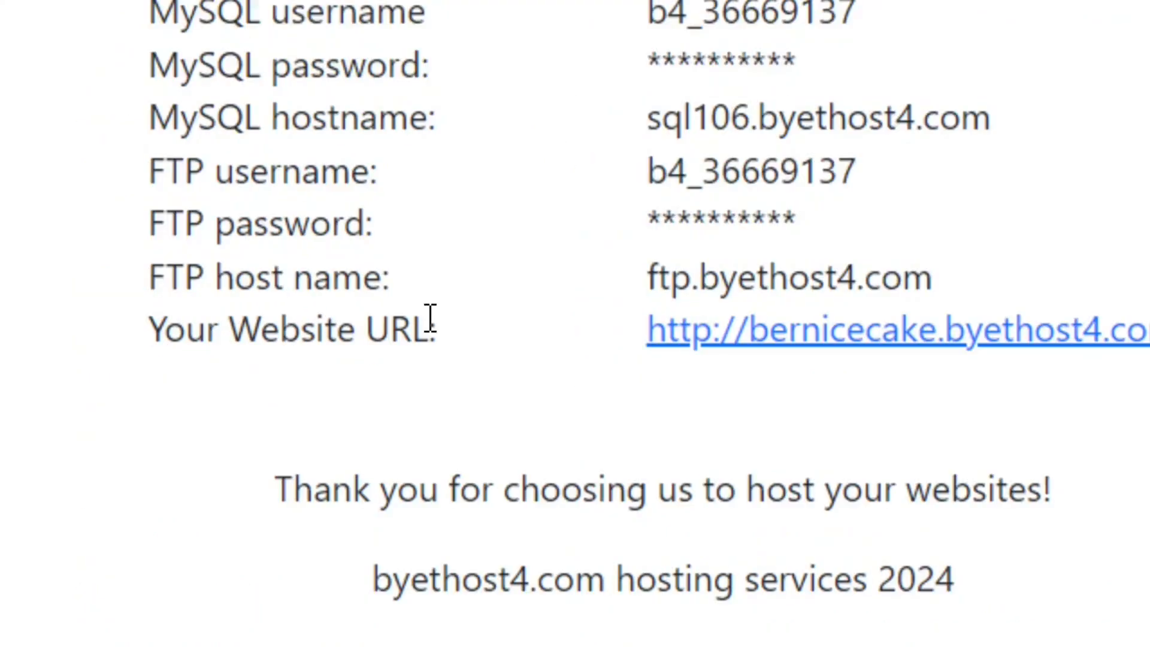
# Open the new account's website URL in a separate browser tab.
pyautogui.moveTo(453, 334); pyautogui.dragTo(157, 333)
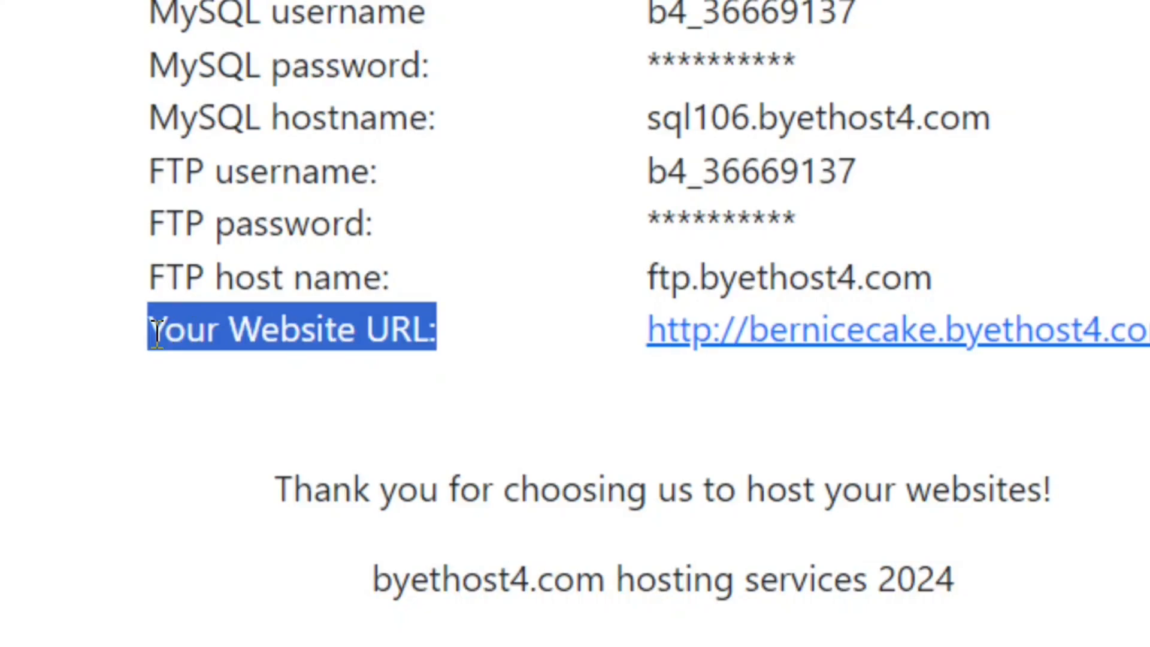
pyautogui.rightClick(947, 344)
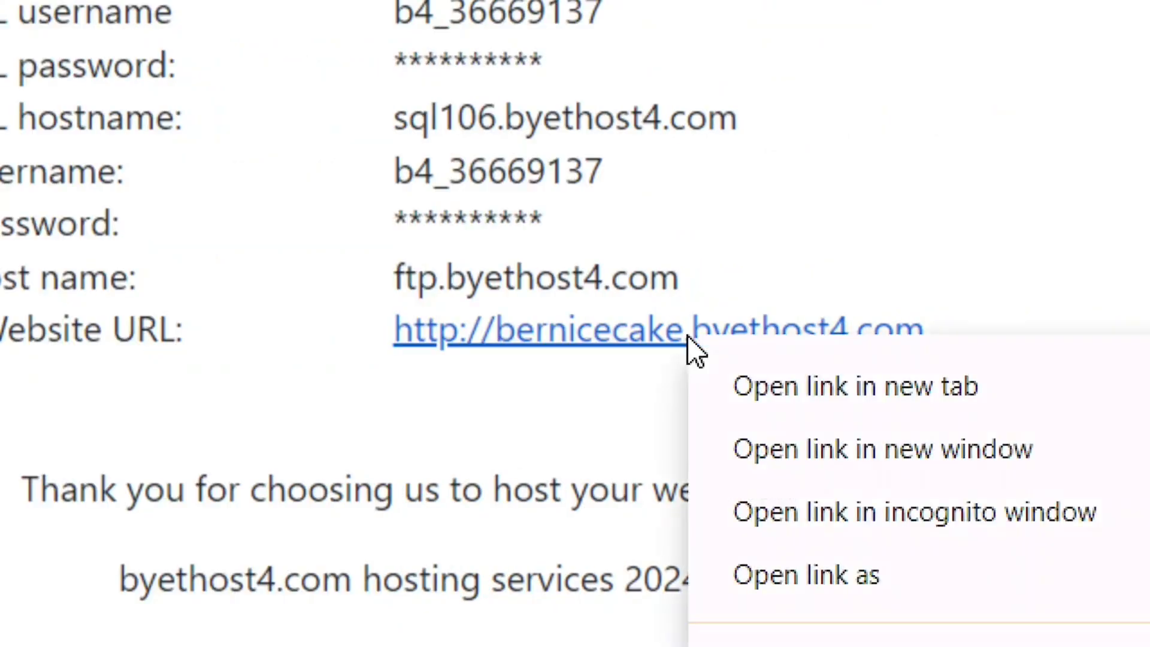
pyautogui.click(846, 387)
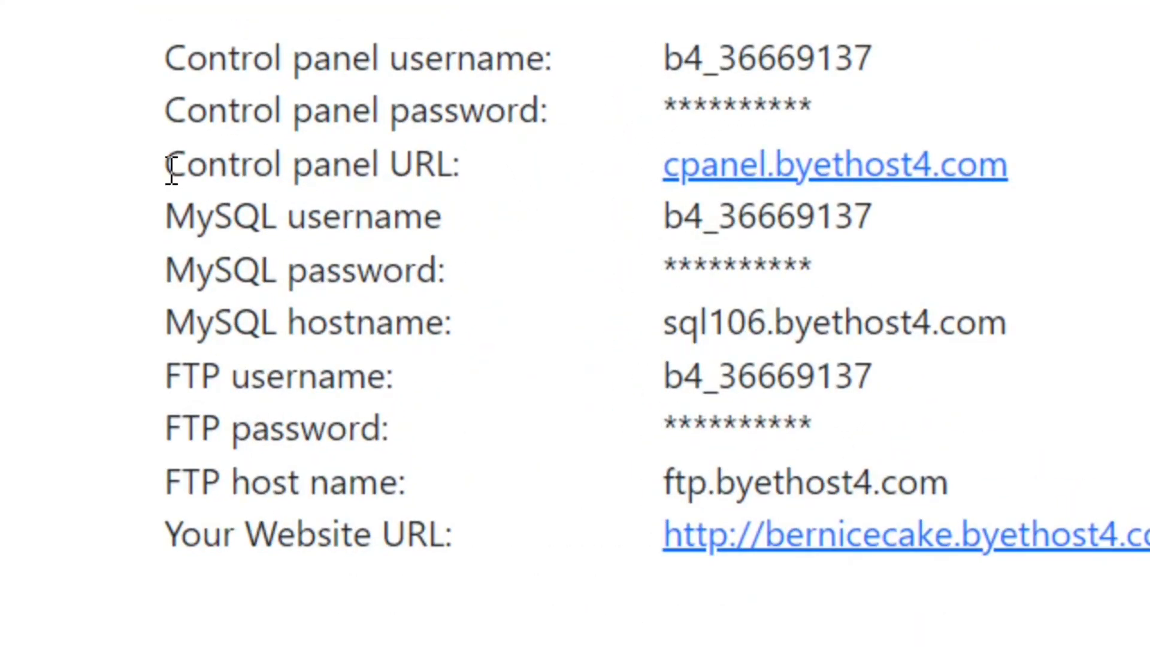
# Open the control panel URL cpanel.byethost4.com in a new tab and dismiss the cookie notice.
pyautogui.moveTo(172, 172); pyautogui.dragTo(467, 179)
pyautogui.click(512, 185)
pyautogui.rightClick(916, 180)
pyautogui.click(1032, 226)
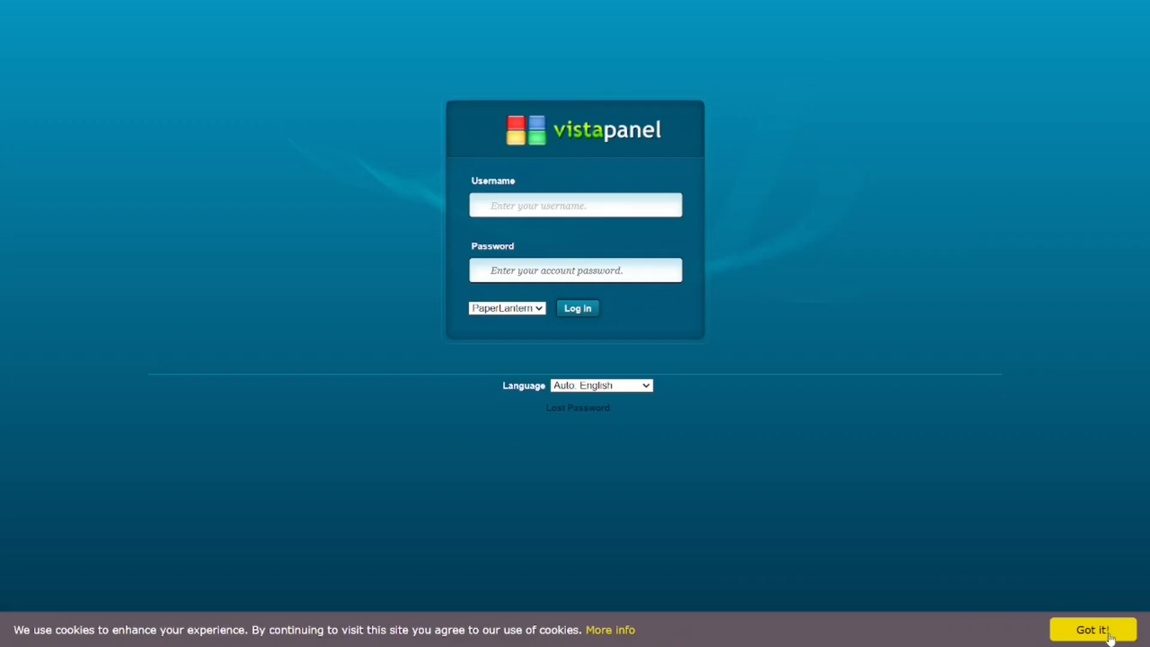
pyautogui.click(1090, 630)
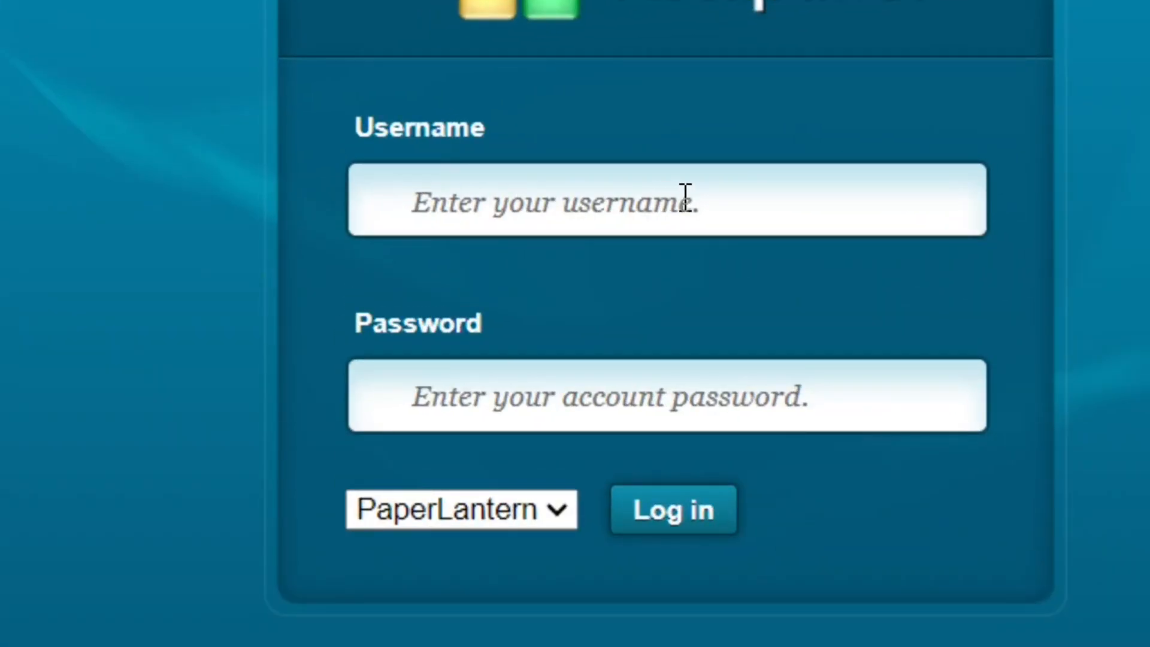
# Log in to the hosting control panel with the account username and password, and approve the email alerts request.
pyautogui.click(728, 199)
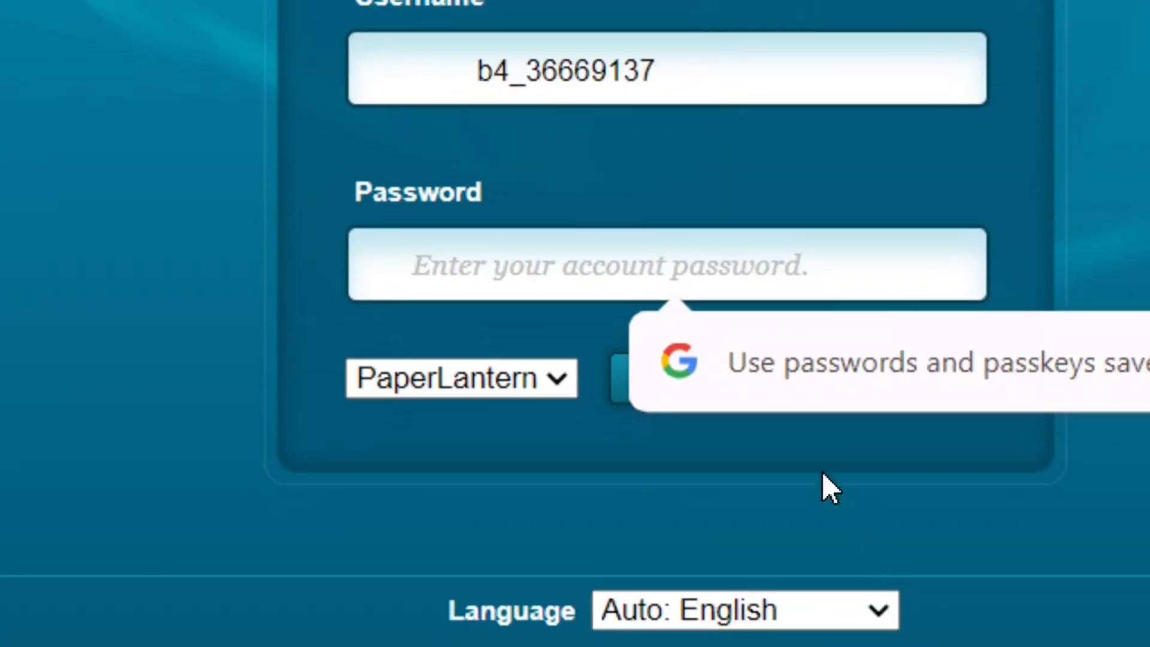
pyautogui.click(808, 458)
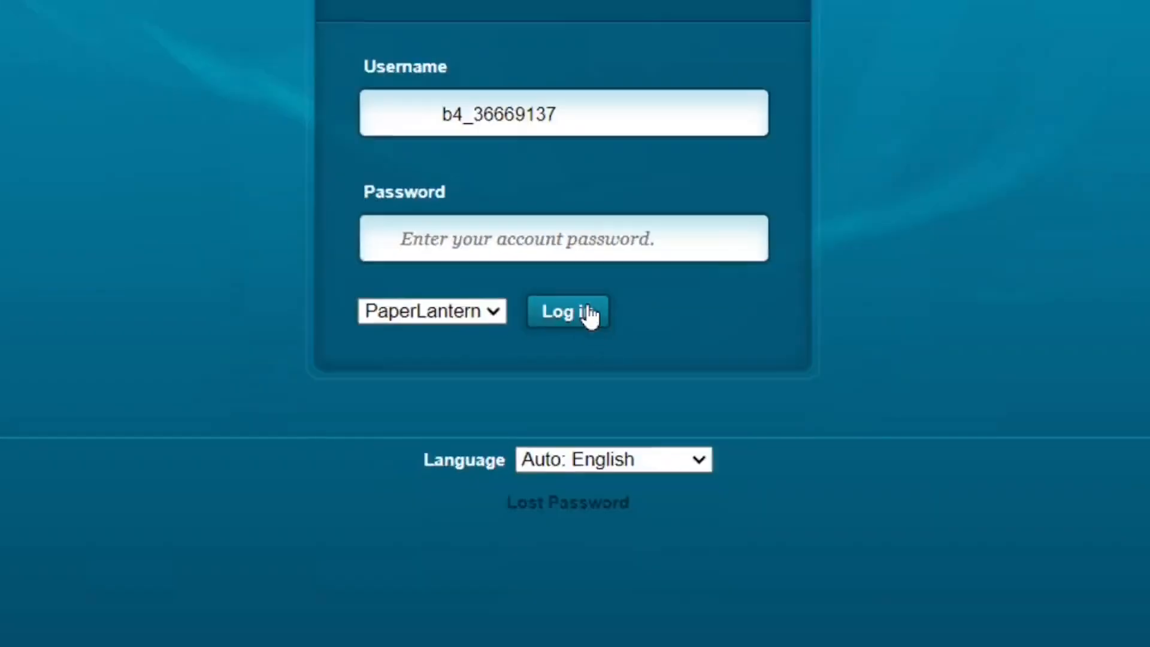
pyautogui.click(708, 384)
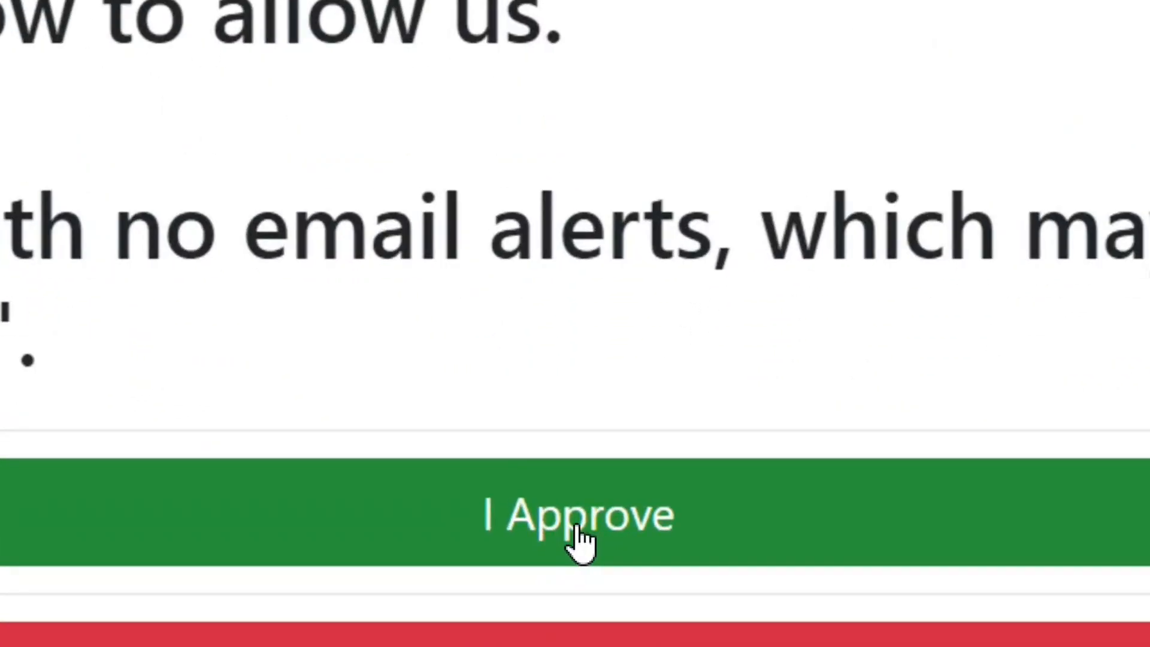
pyautogui.click(577, 527)
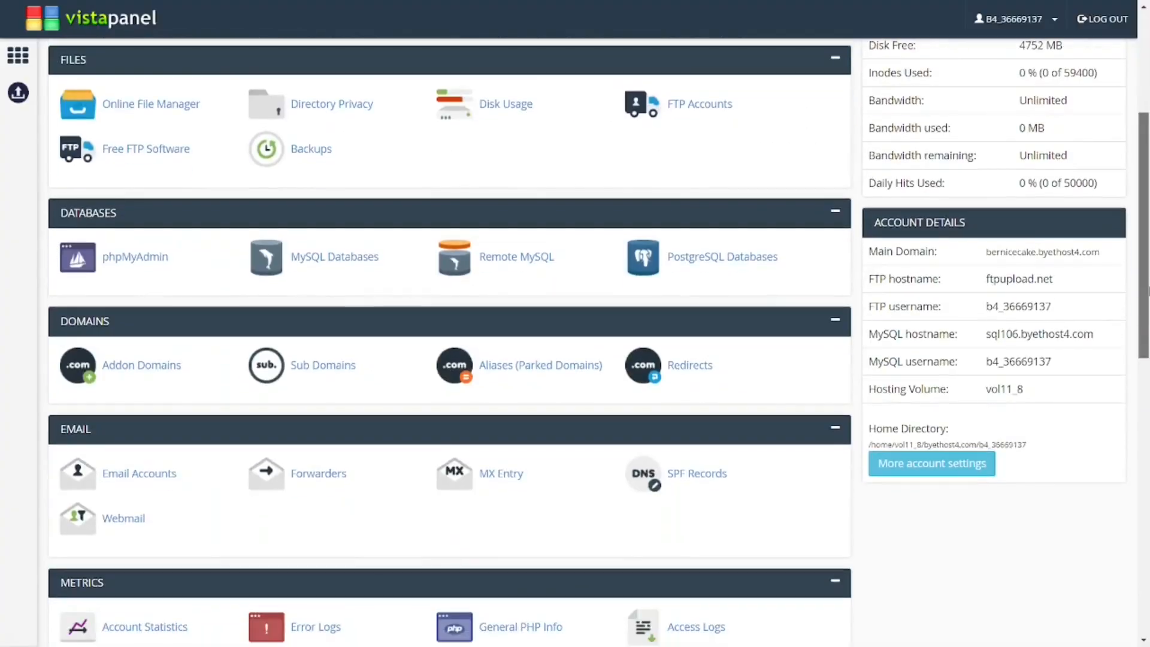
# Open WordPress in the Softaculous Apps Installer and choose Quick Install.
pyautogui.scroll(-10, 338, 275)
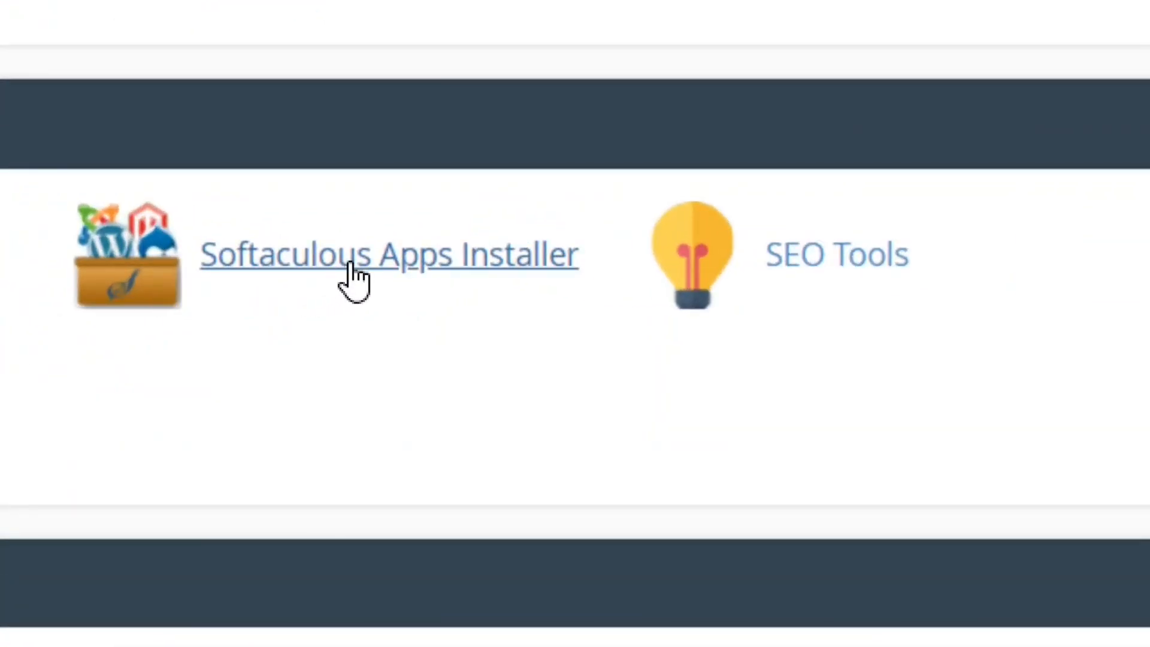
pyautogui.click(351, 263)
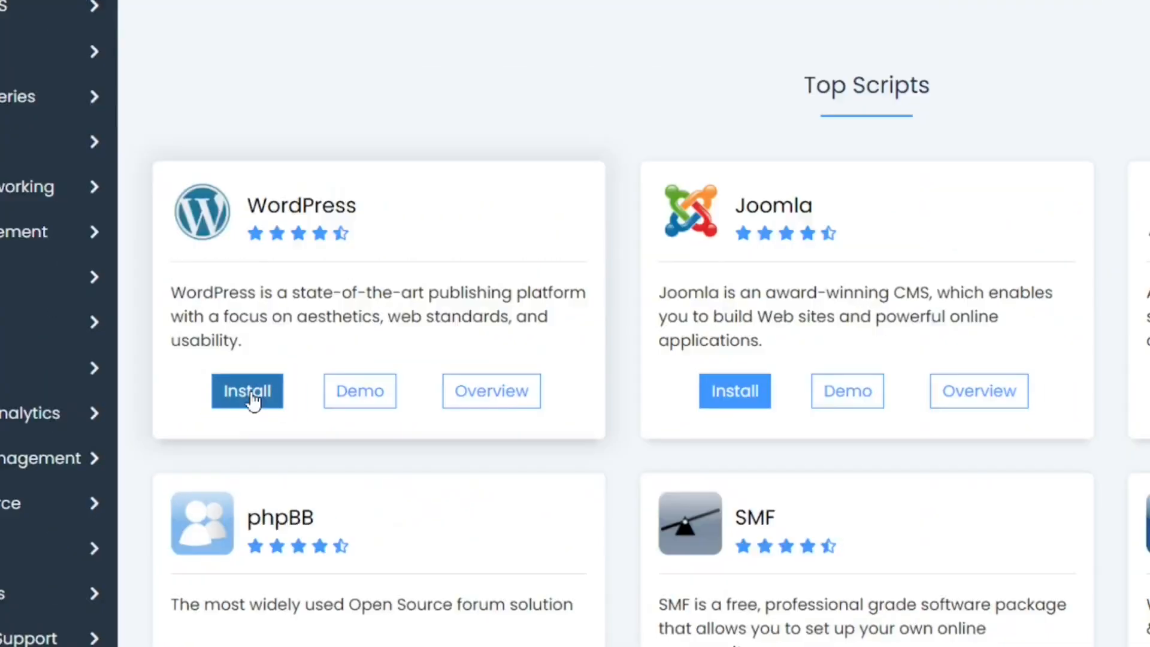
pyautogui.click(224, 503)
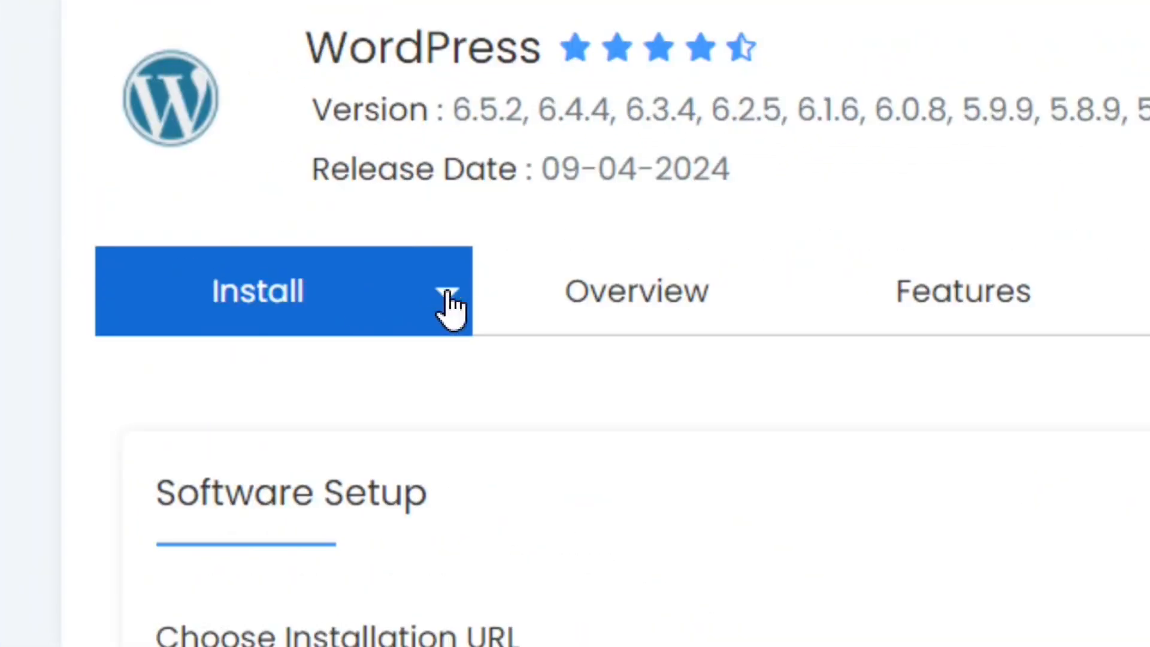
pyautogui.click(462, 307)
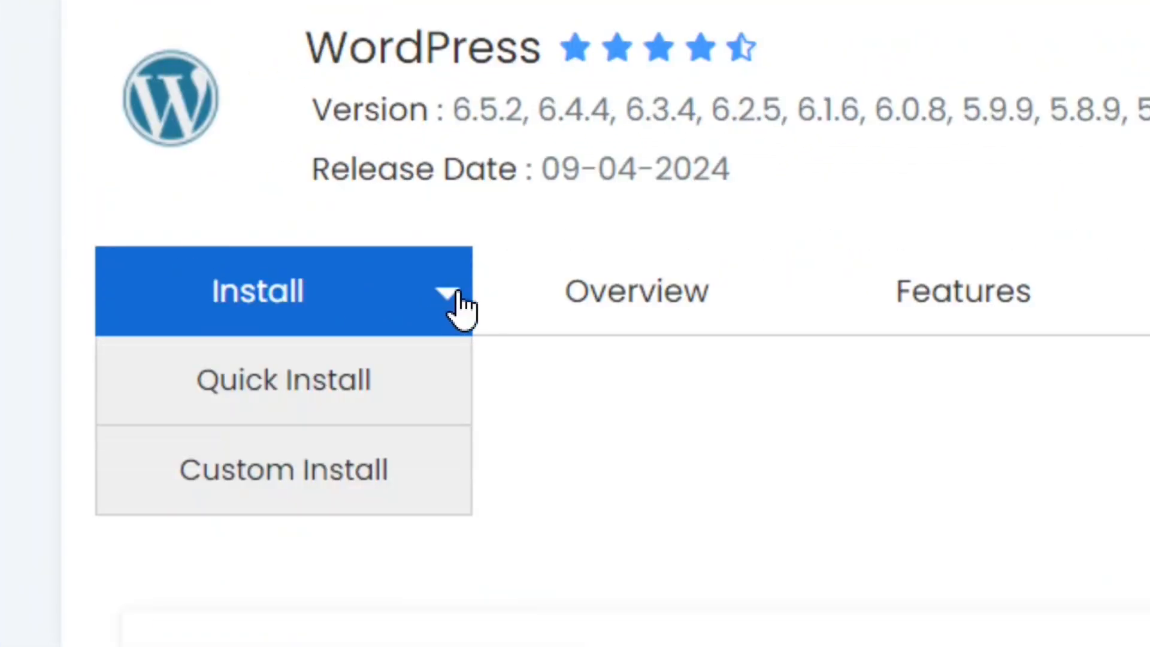
pyautogui.click(308, 400)
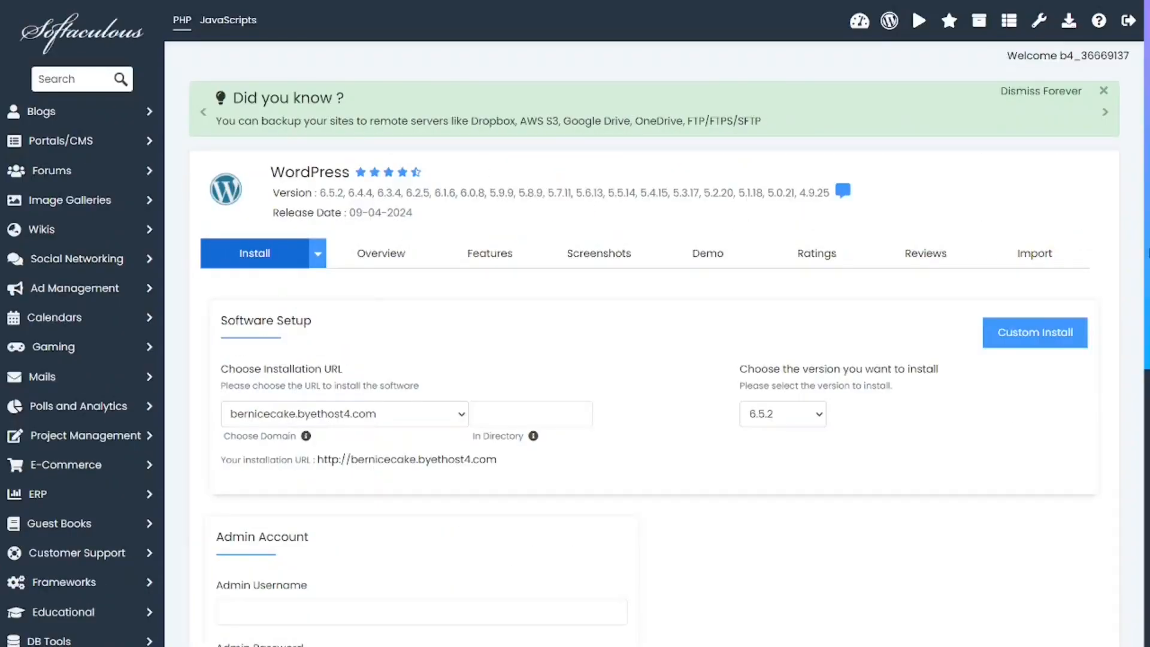
# Check the admin account fields and install WordPress 6.5.2 on bernicecake.byethost4.com.
pyautogui.scroll(-1, 575, 323)
pyautogui.scroll(-5, 259, 264)
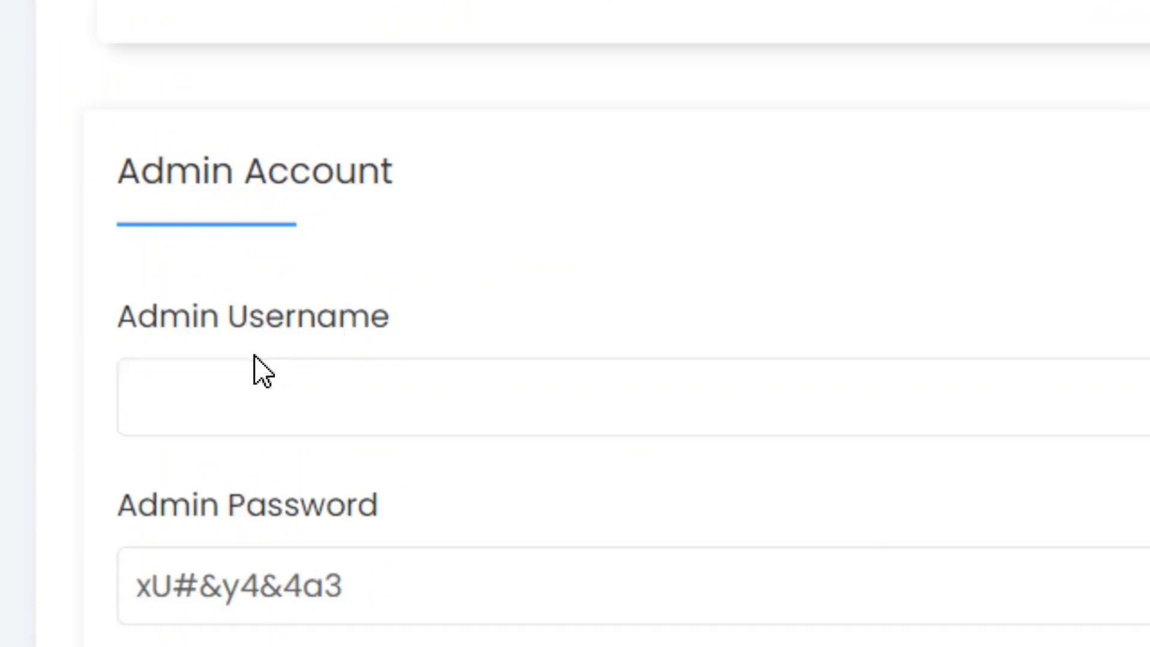
pyautogui.click(282, 430)
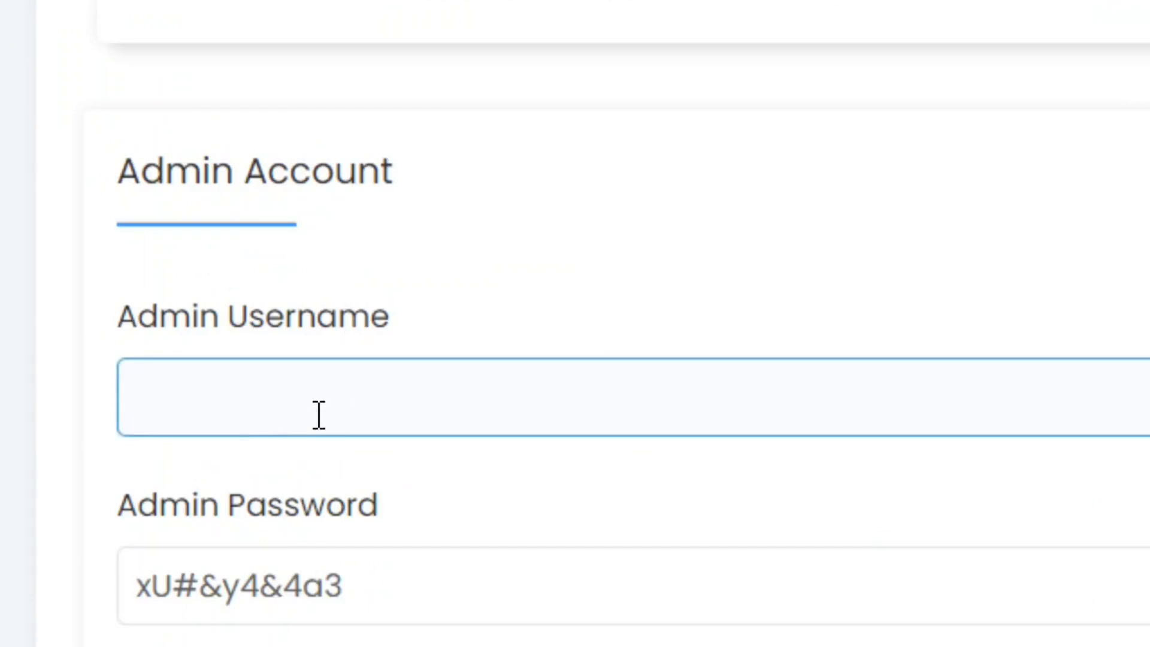
pyautogui.scroll(-1, 275, 400)
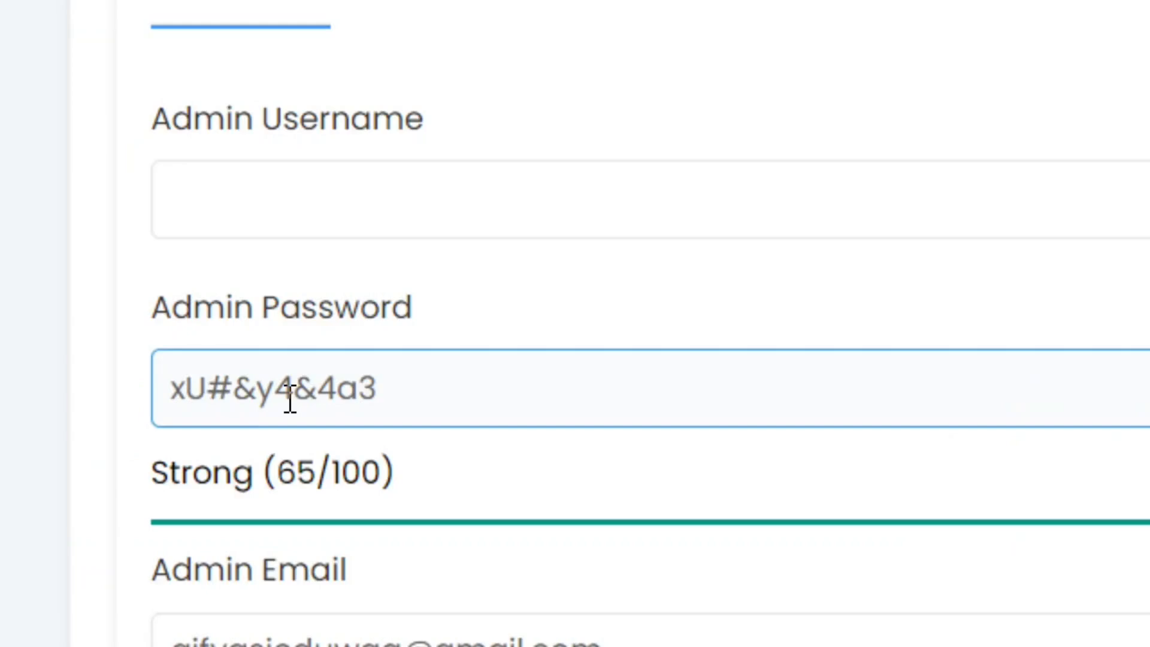
pyautogui.scroll(-2, 708, 524)
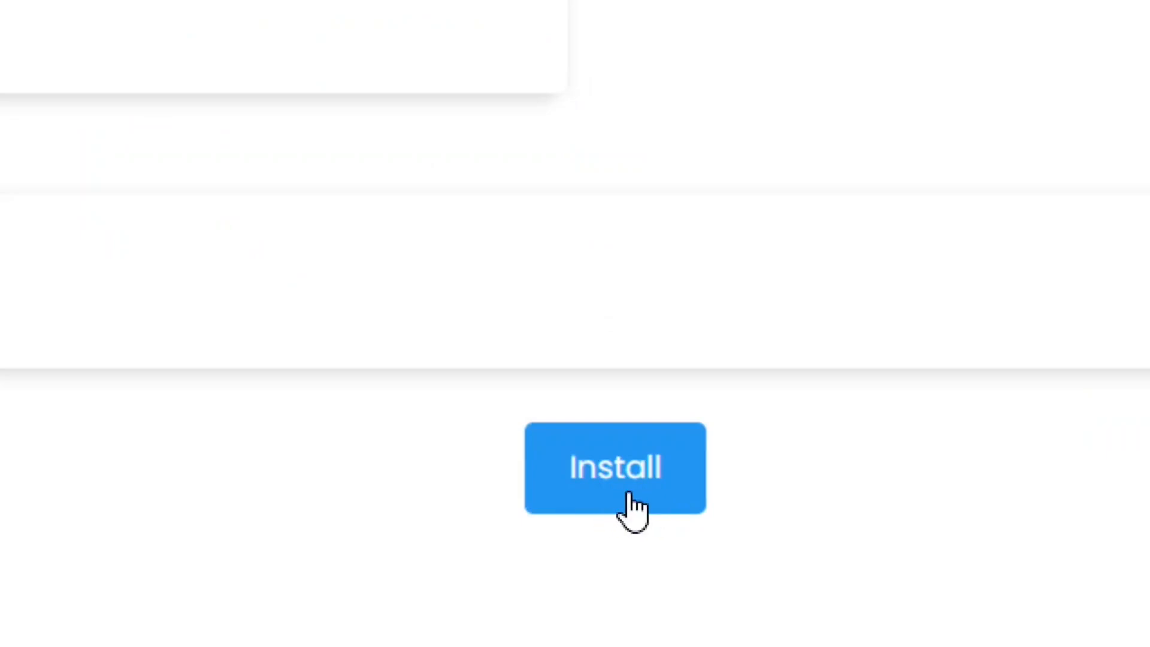
pyautogui.click(600, 502)
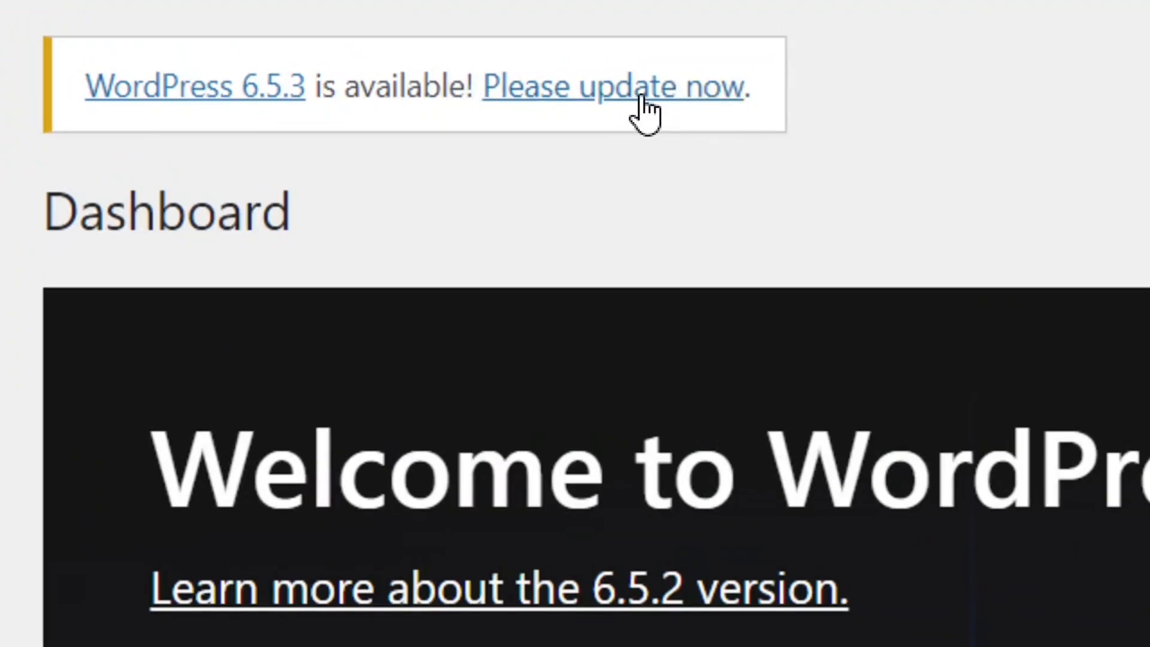
# Update WordPress to version 6.5.3 and return to the dashboard.
pyautogui.click(645, 114)
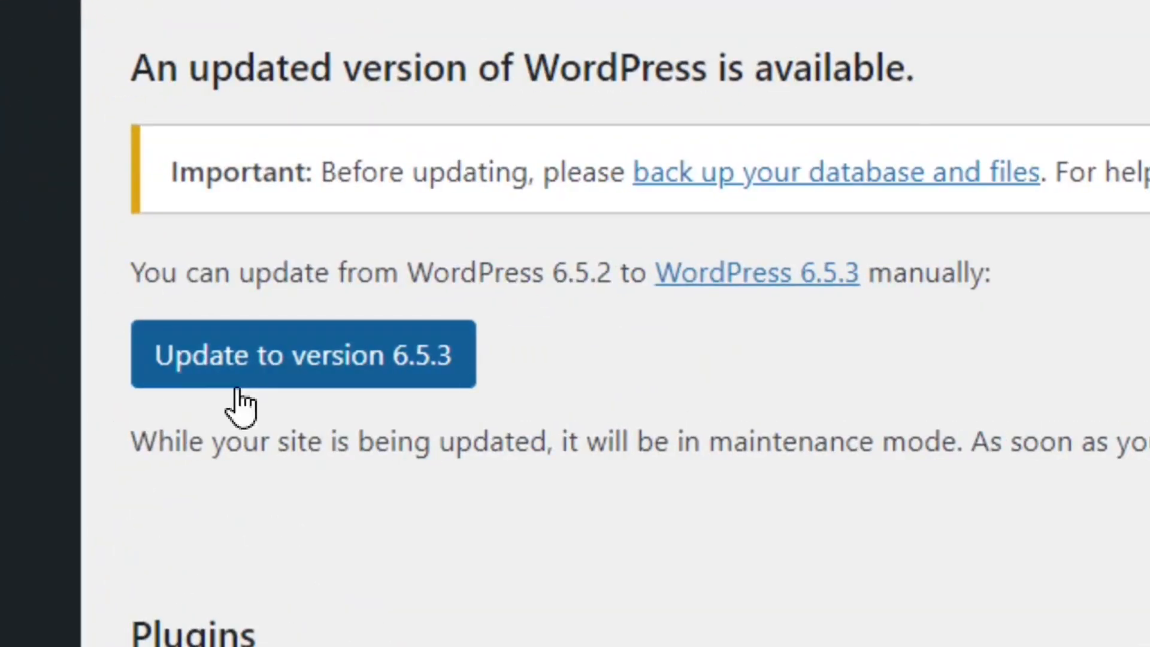
pyautogui.click(308, 369)
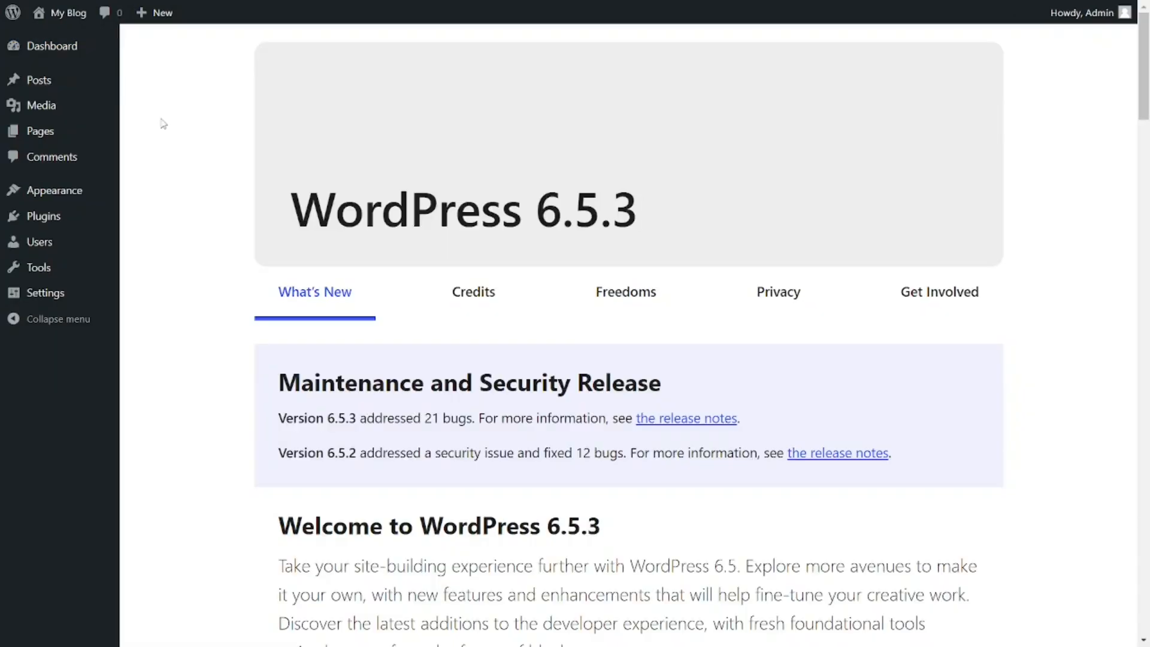
pyautogui.moveTo(55, 57)
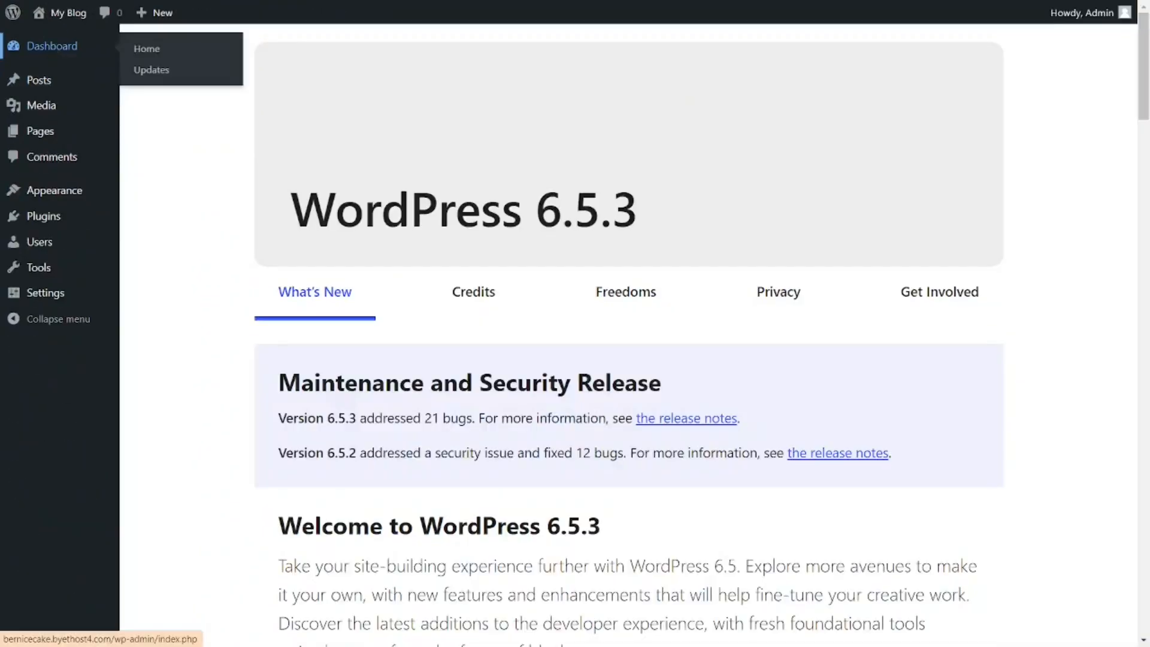
pyautogui.click(154, 87)
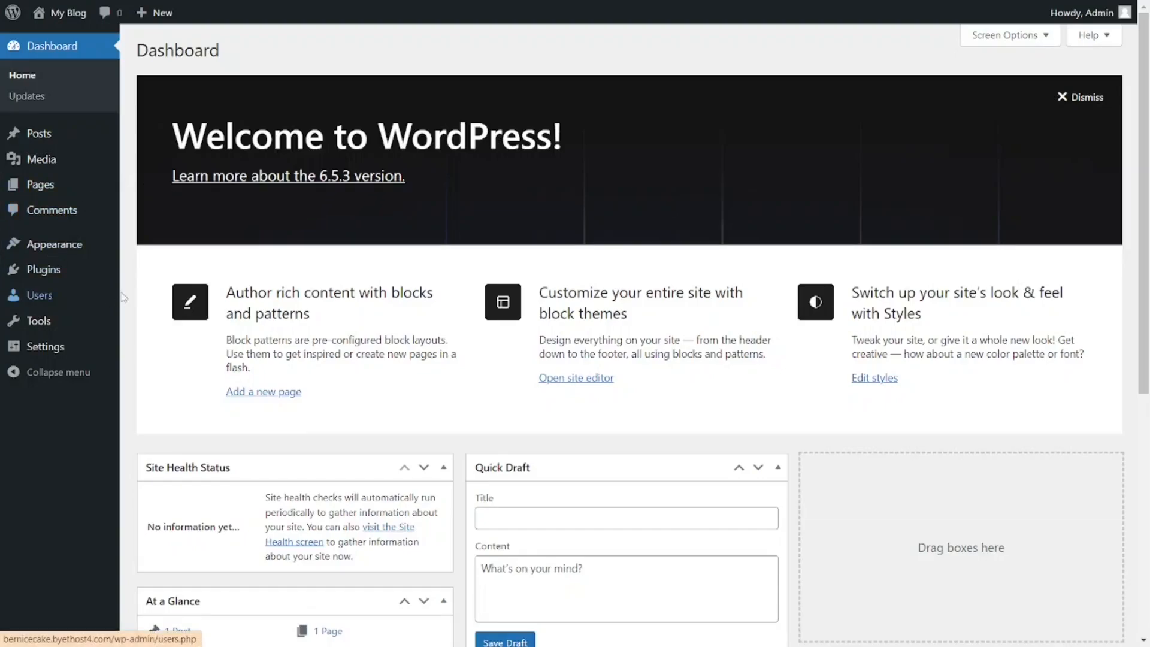
# Search for wpvivid among new plugins, then install and activate Migration, Backup, Staging – WPvivid.
pyautogui.moveTo(54, 280)
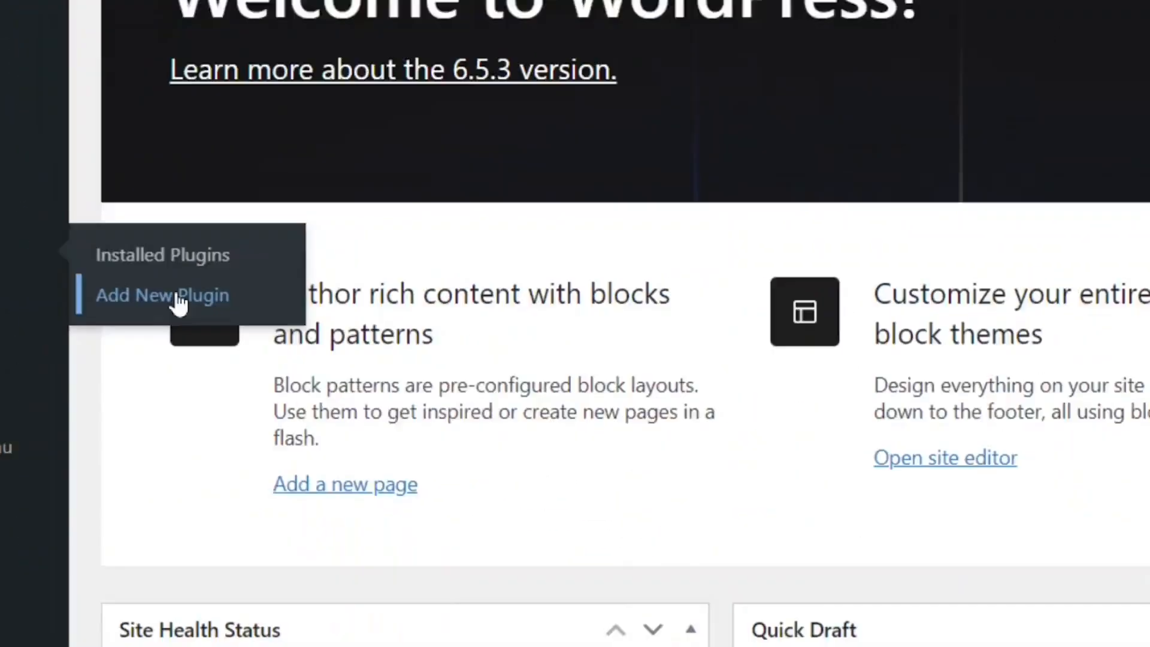
pyautogui.click(531, 344)
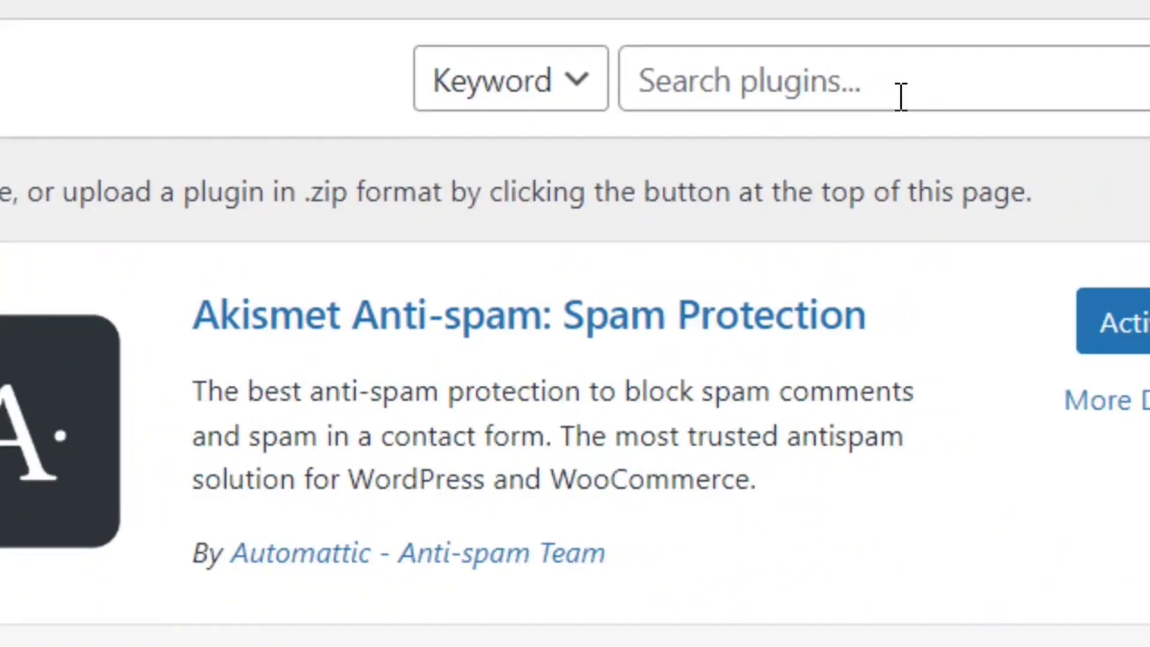
pyautogui.click(886, 93)
pyautogui.write('wpvivid')
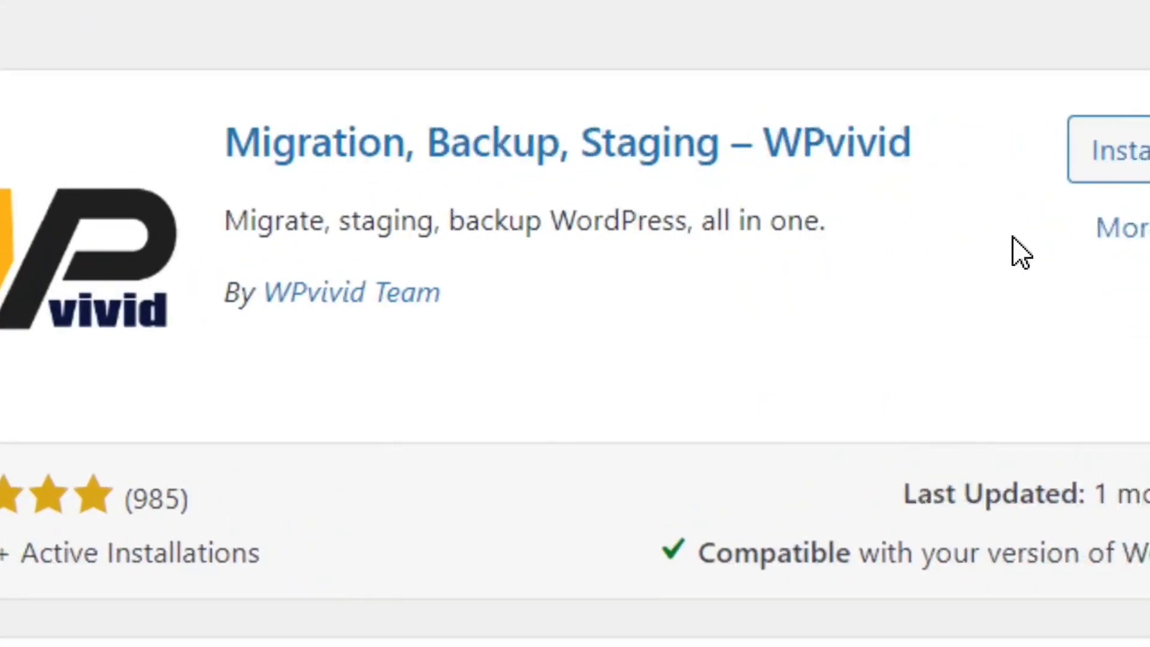
pyautogui.click(938, 161)
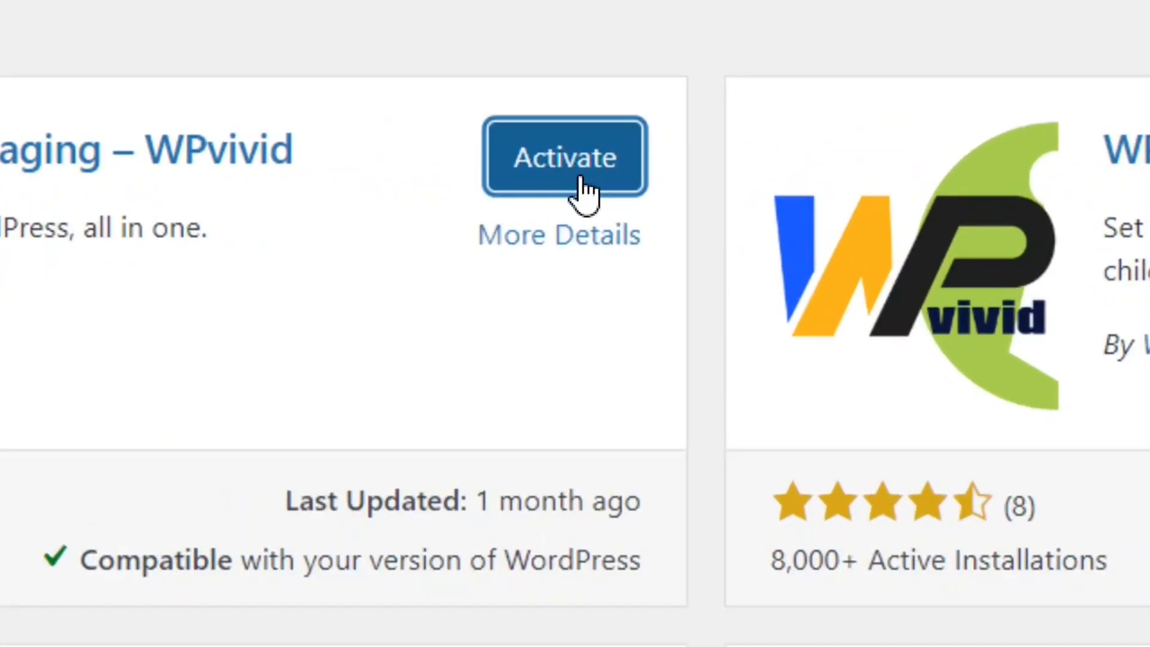
pyautogui.click(580, 181)
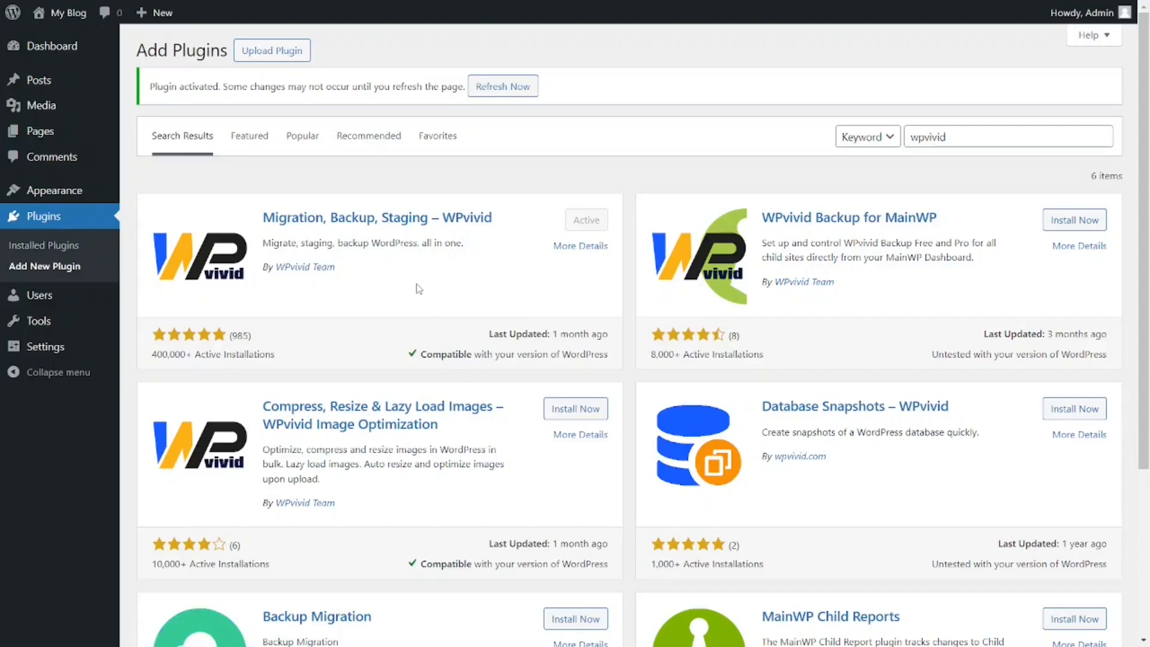
# Upload the trailblazing-theaux-i7v.zipwp.link backup zip file to WPvivid and dismiss the upload message.
pyautogui.moveTo(68, 58)
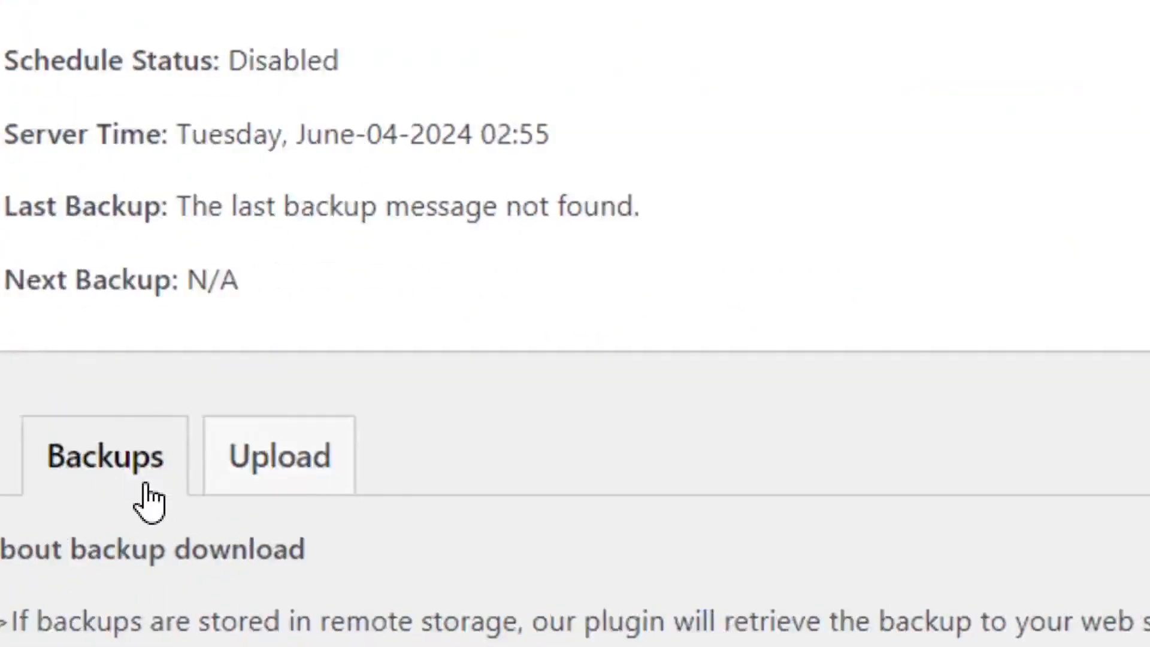
pyautogui.click(287, 473)
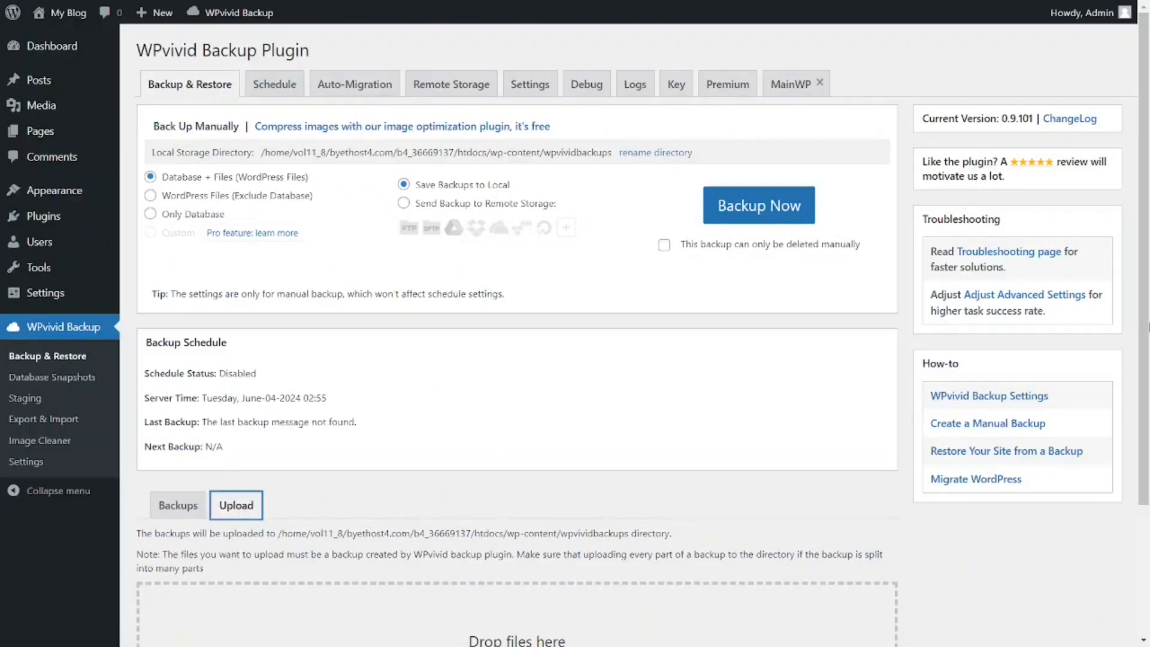
pyautogui.scroll(-3, 506, 525)
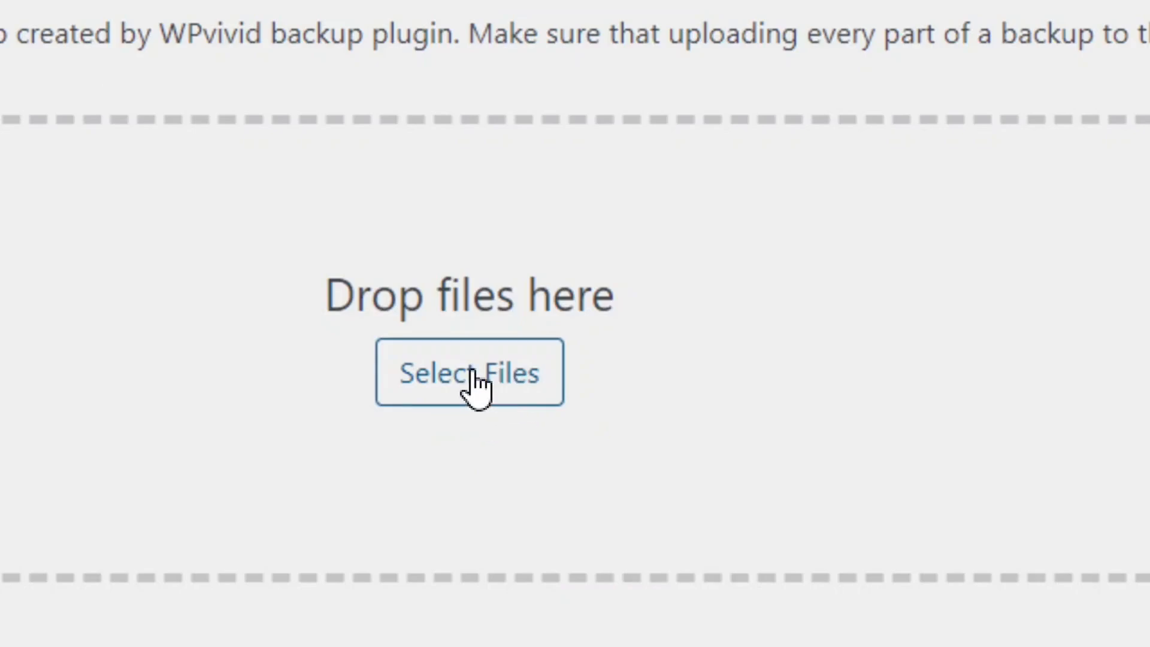
pyautogui.click(476, 384)
pyautogui.click(243, 120)
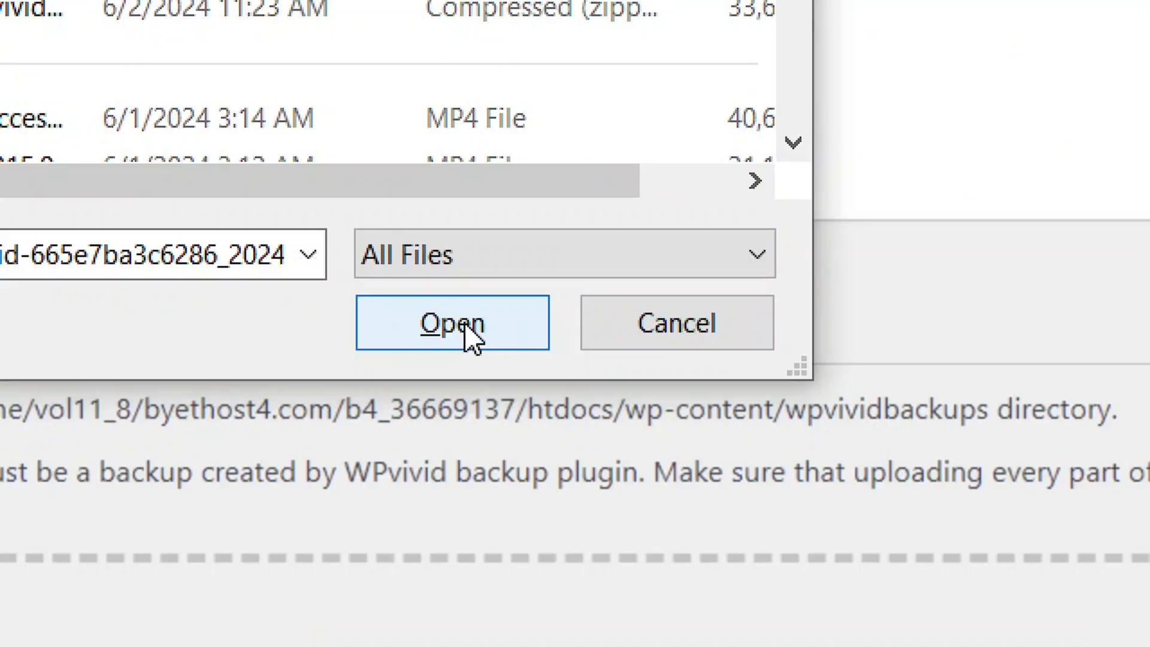
pyautogui.click(466, 327)
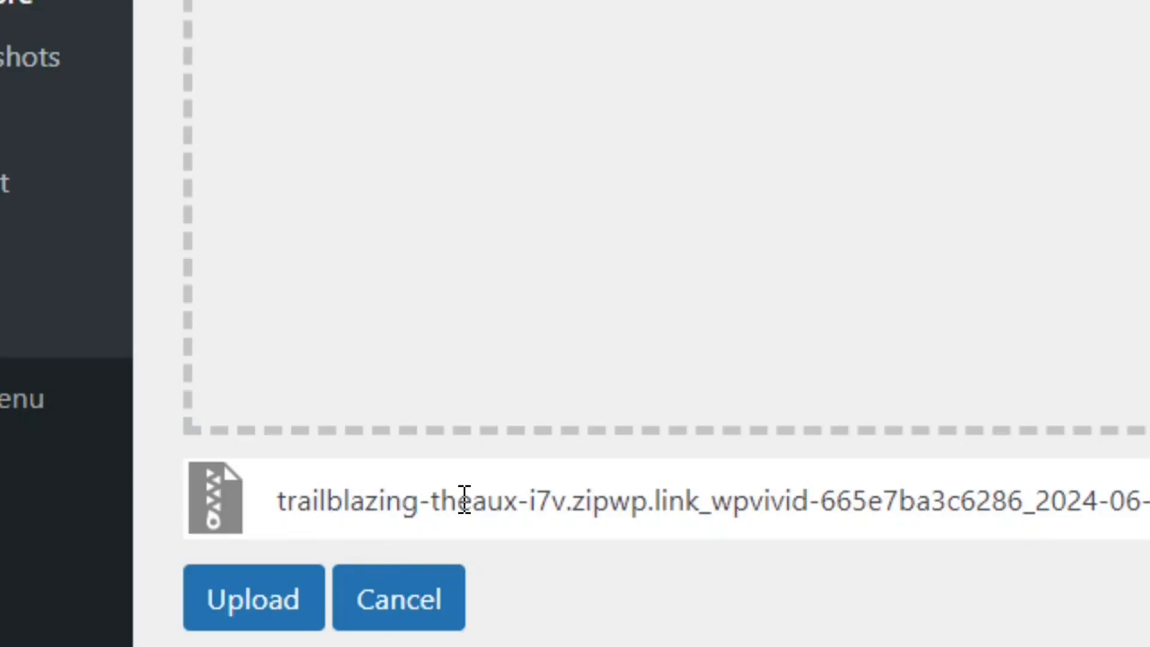
pyautogui.click(253, 608)
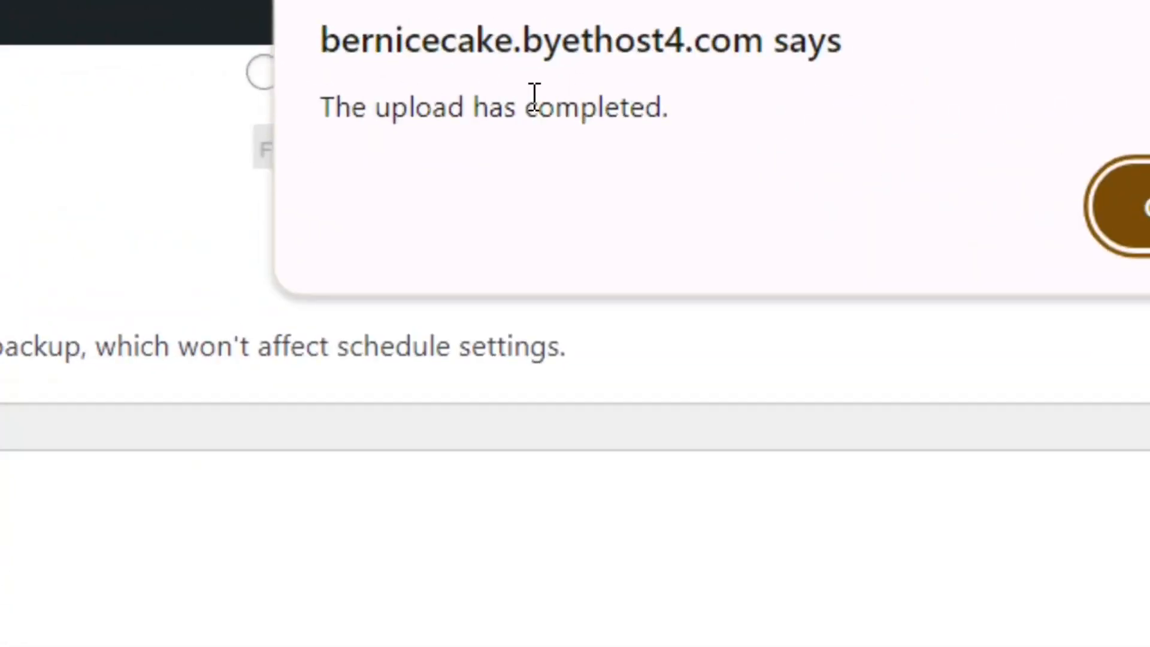
pyautogui.click(957, 214)
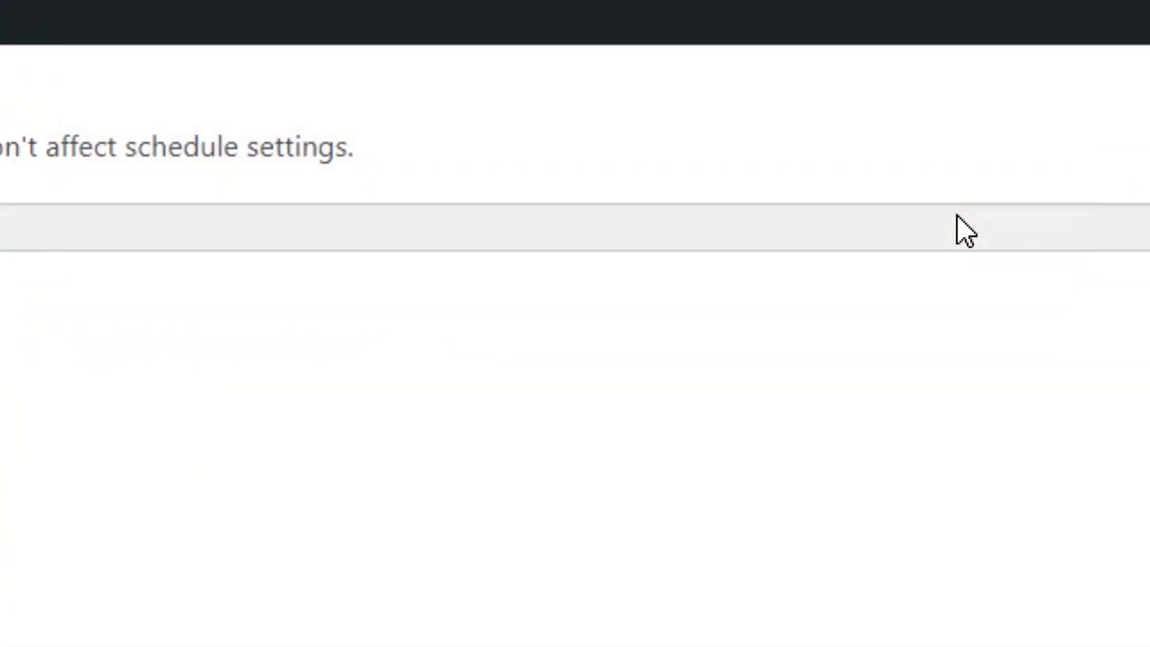
# Restore the uploaded backup onto the new site, accepting the confirmation and dismissing the closing message.
pyautogui.scroll(-4, 179, 522)
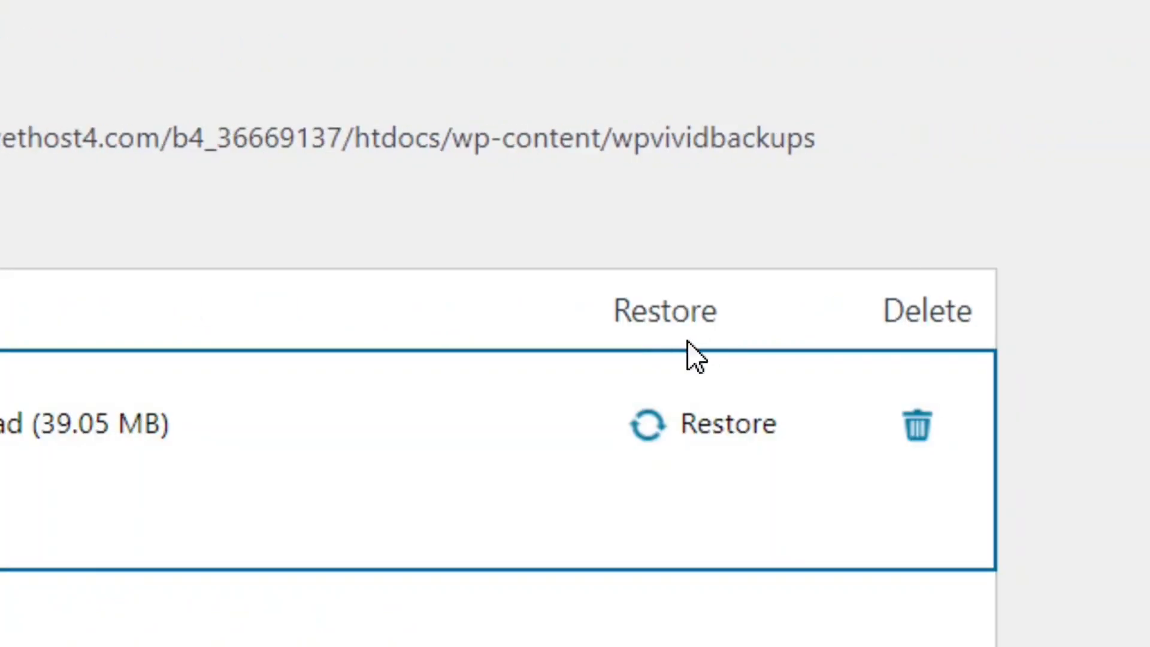
pyautogui.click(732, 434)
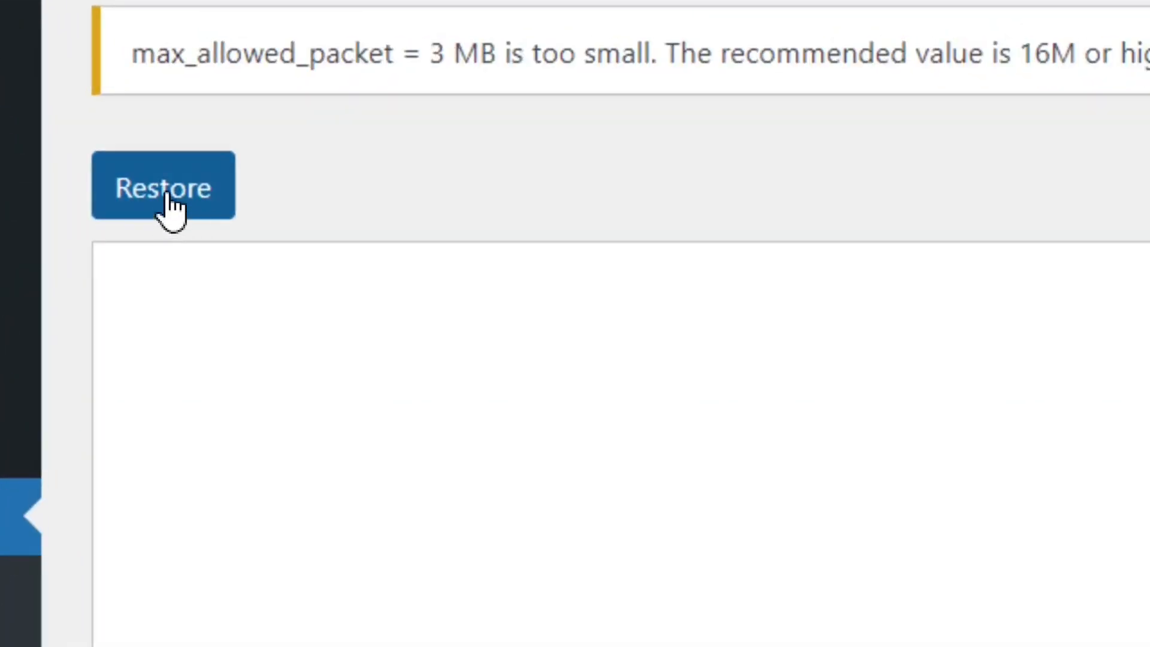
pyautogui.click(169, 197)
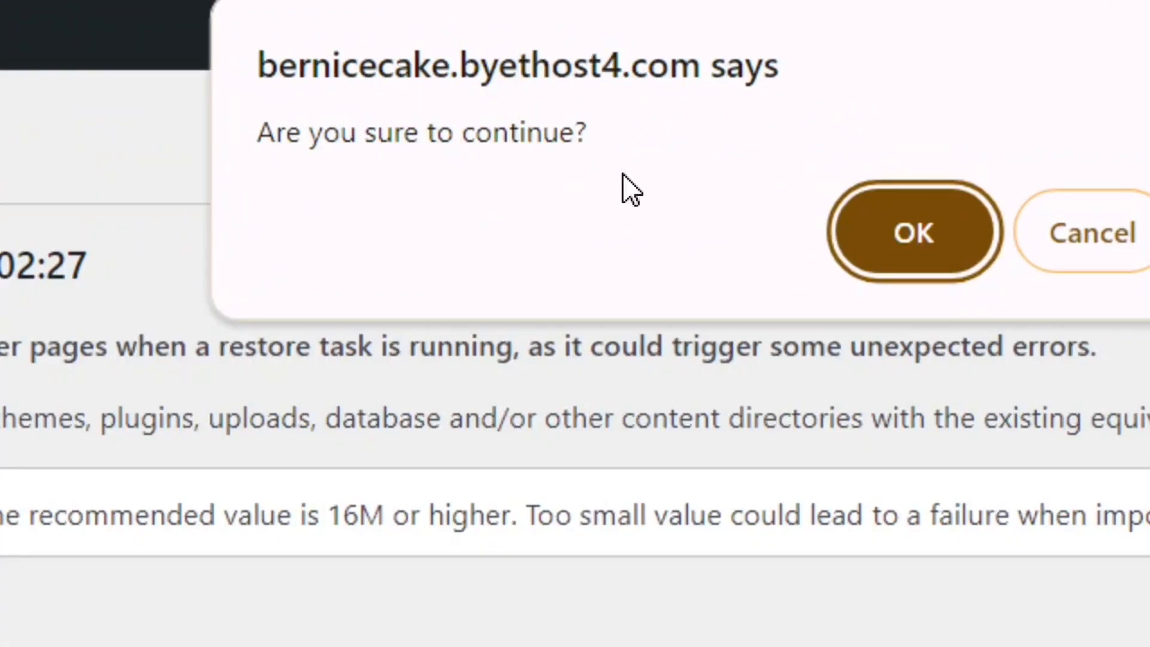
pyautogui.click(938, 248)
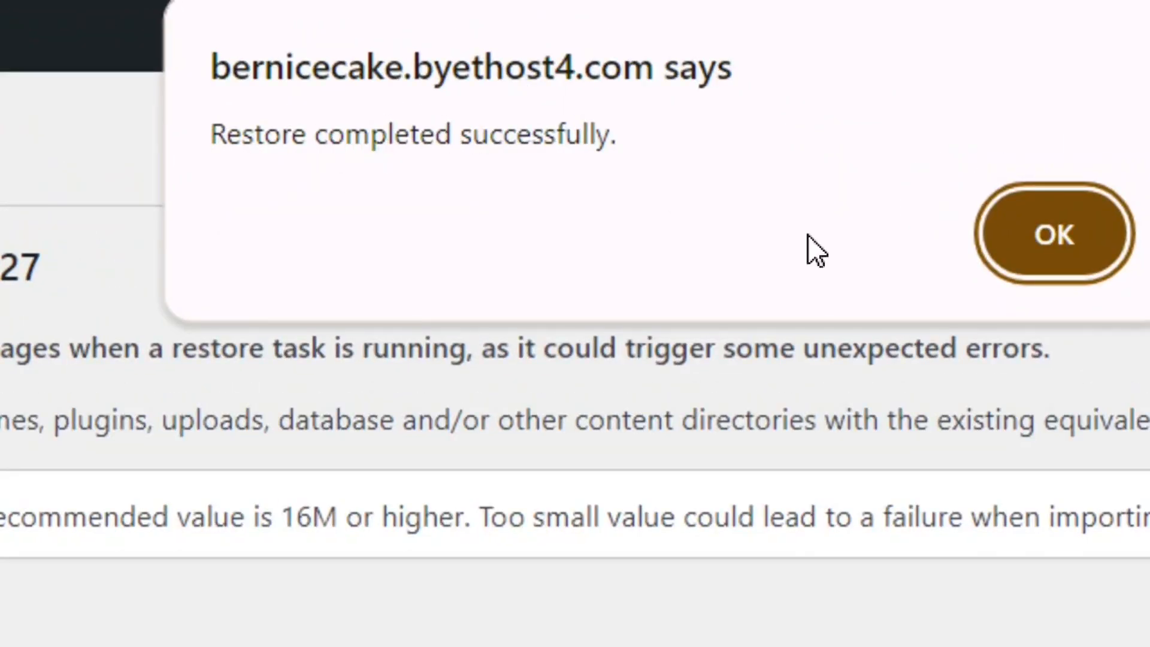
pyautogui.click(1070, 251)
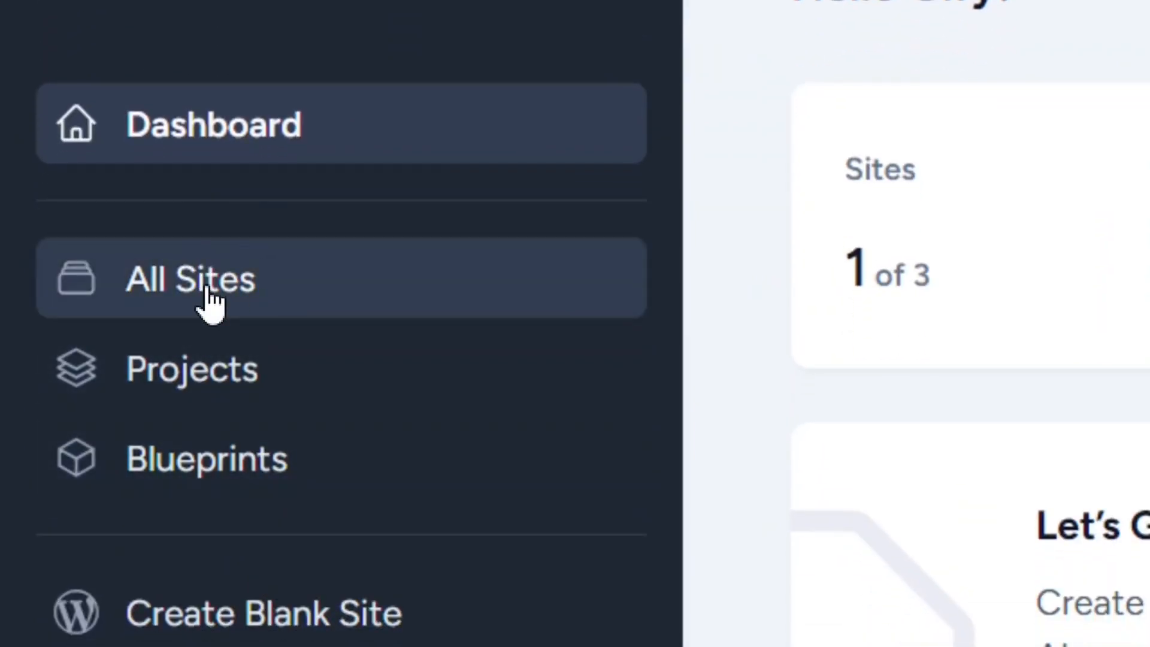
# Open the original site's login credentials in ZipWP and copy the username into the WordPress login form.
pyautogui.click(210, 303)
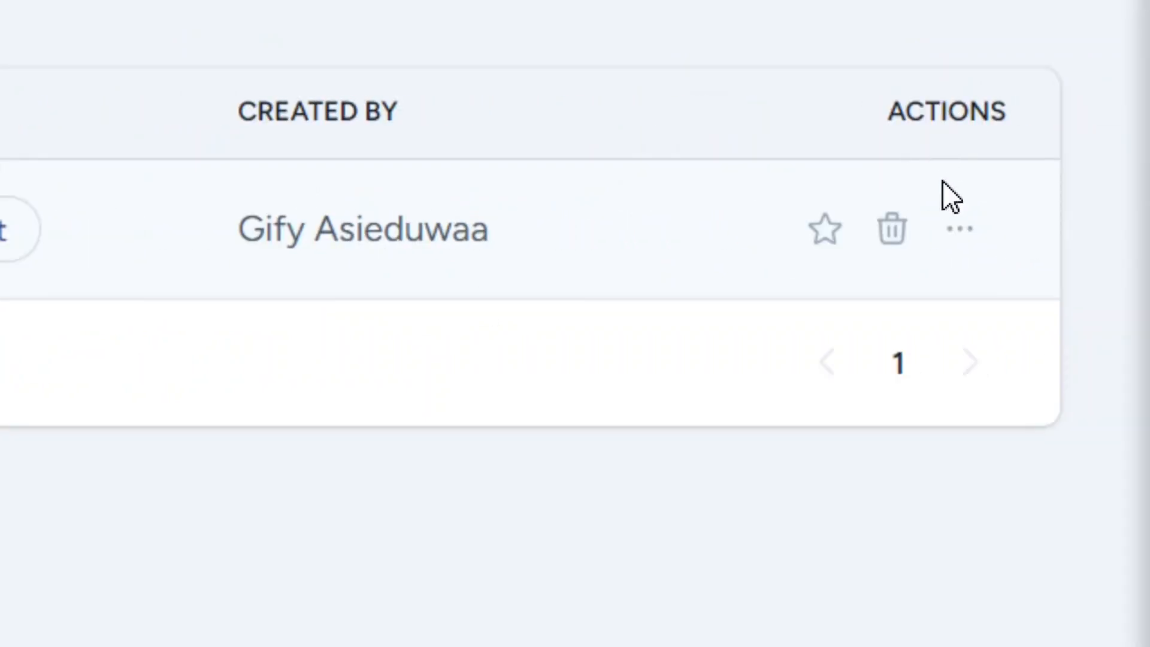
pyautogui.click(960, 234)
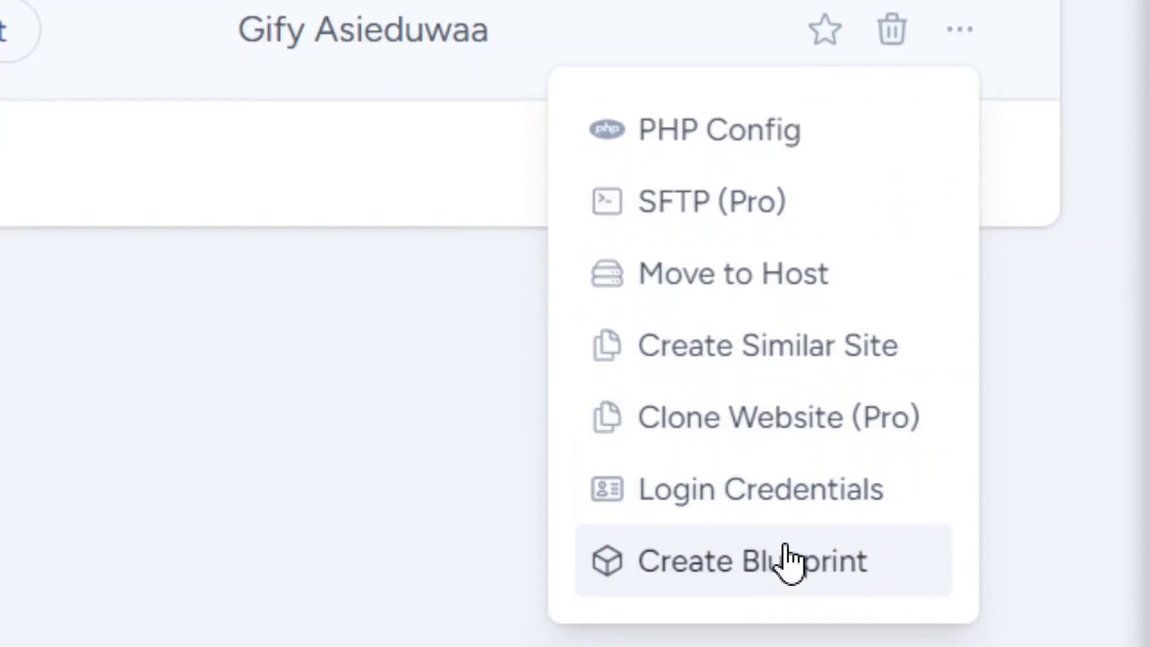
pyautogui.click(760, 507)
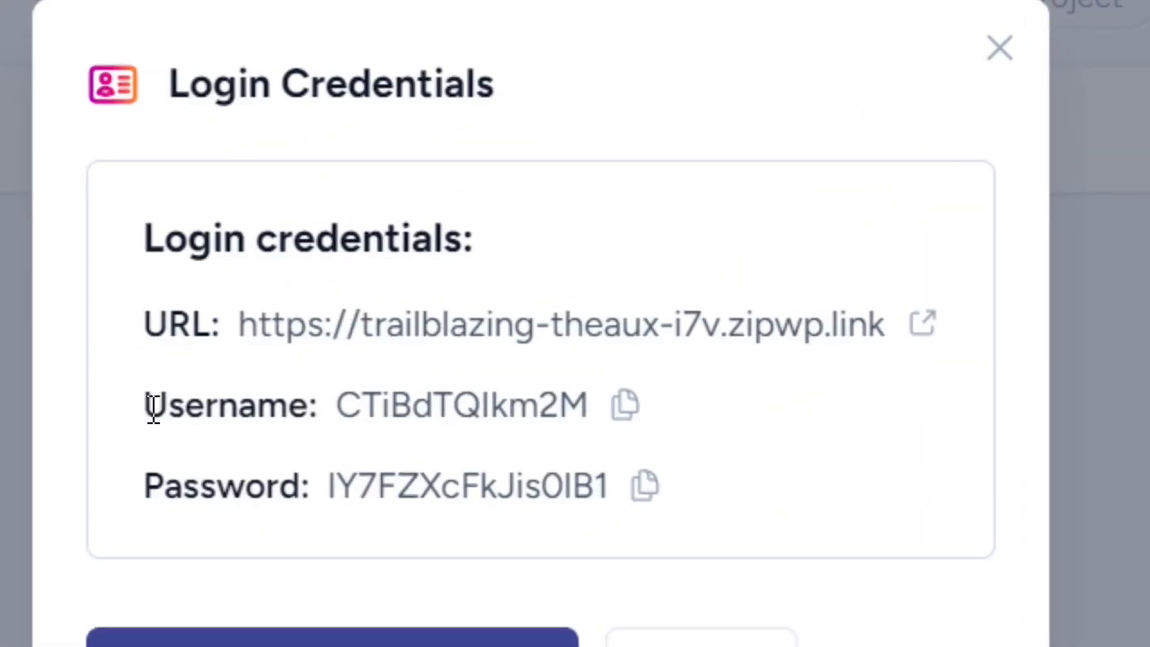
pyautogui.moveTo(149, 408); pyautogui.dragTo(314, 413)
pyautogui.click(313, 414)
pyautogui.click(626, 408)
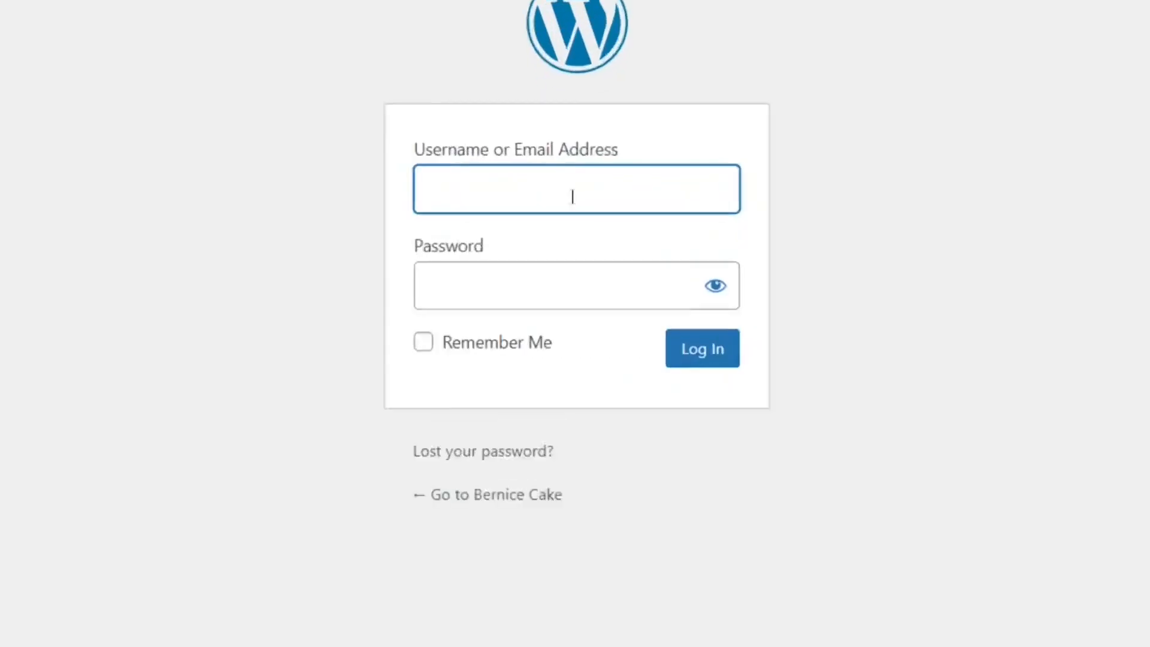
pyautogui.hotkey('ctrl', 'v')
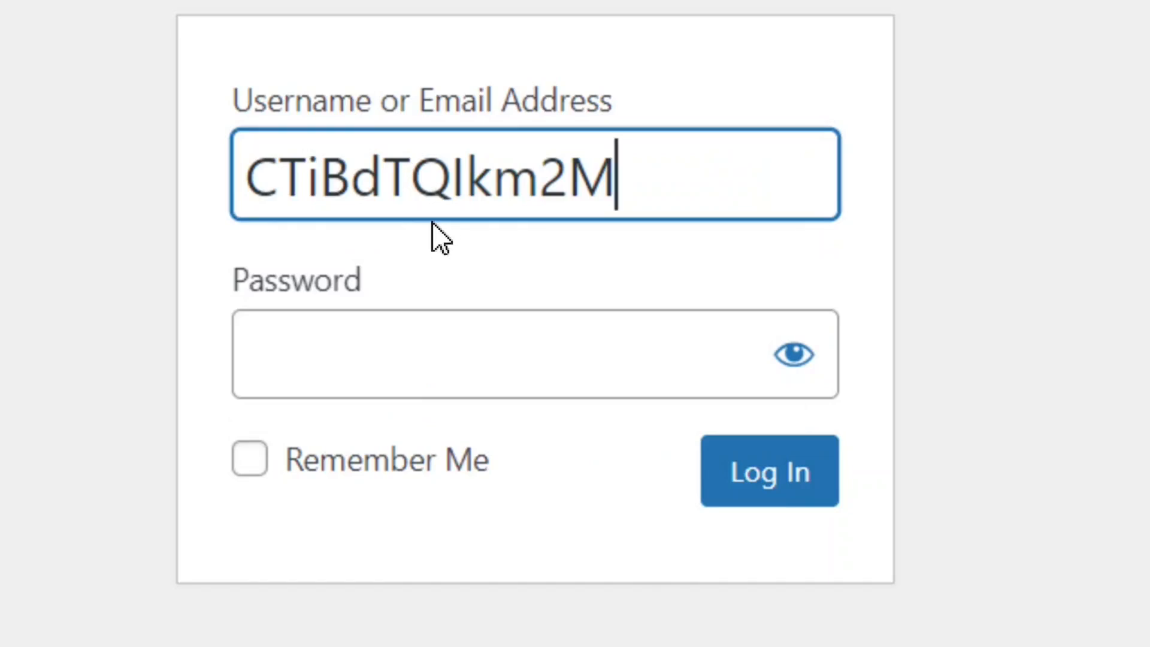
# Copy the site's password from the ZipWP login credentials into the password field and log in to WordPress.
pyautogui.moveTo(357, 375); pyautogui.dragTo(211, 384)
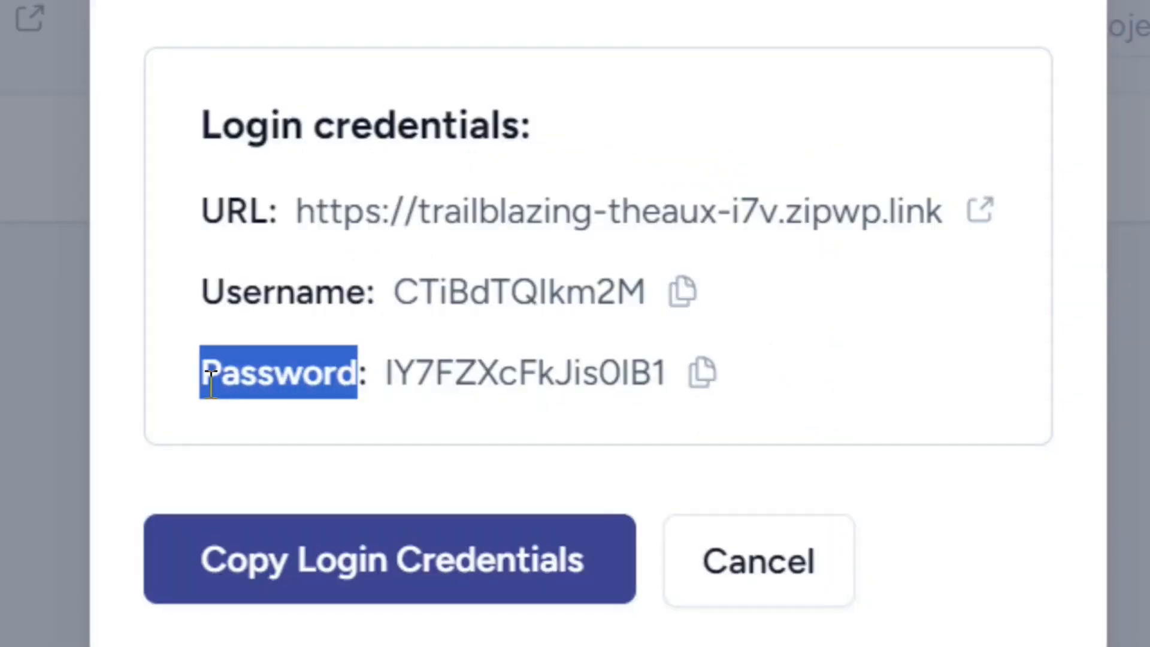
pyautogui.click(300, 384)
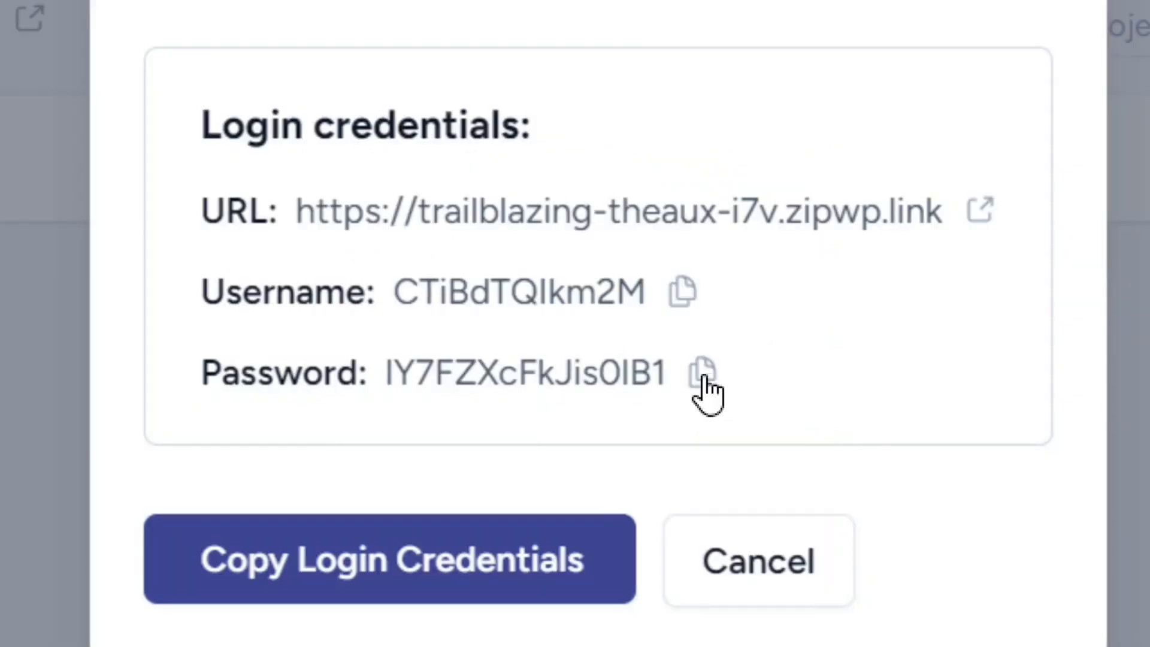
pyautogui.click(702, 384)
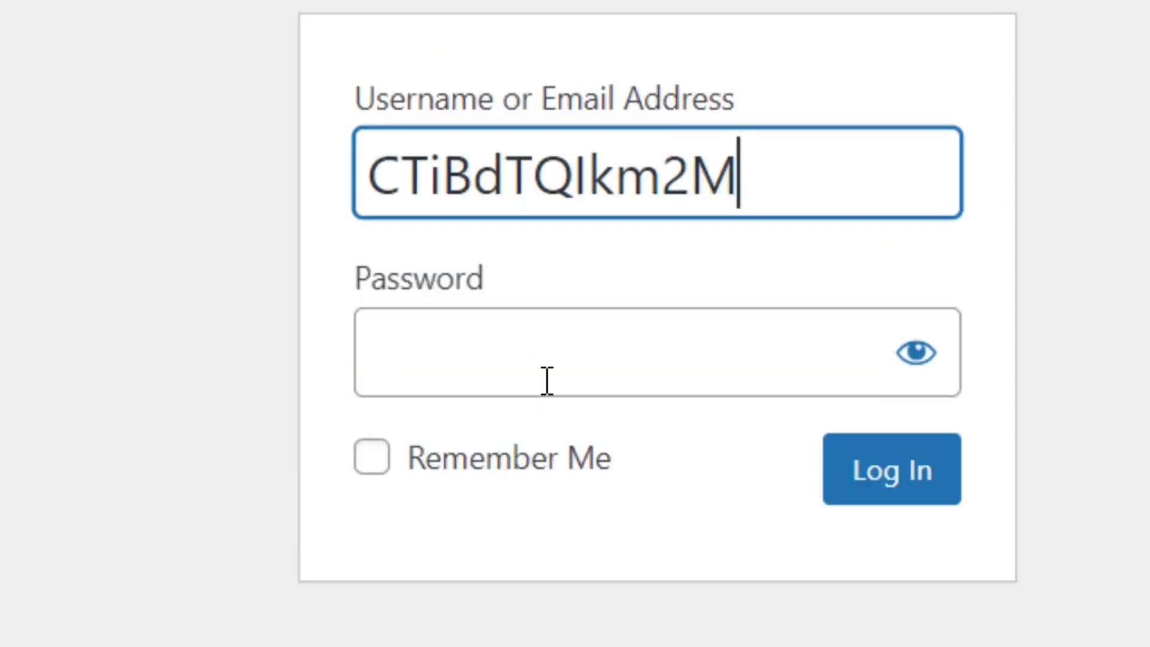
pyautogui.click(547, 378)
pyautogui.hotkey('ctrl', 'v')
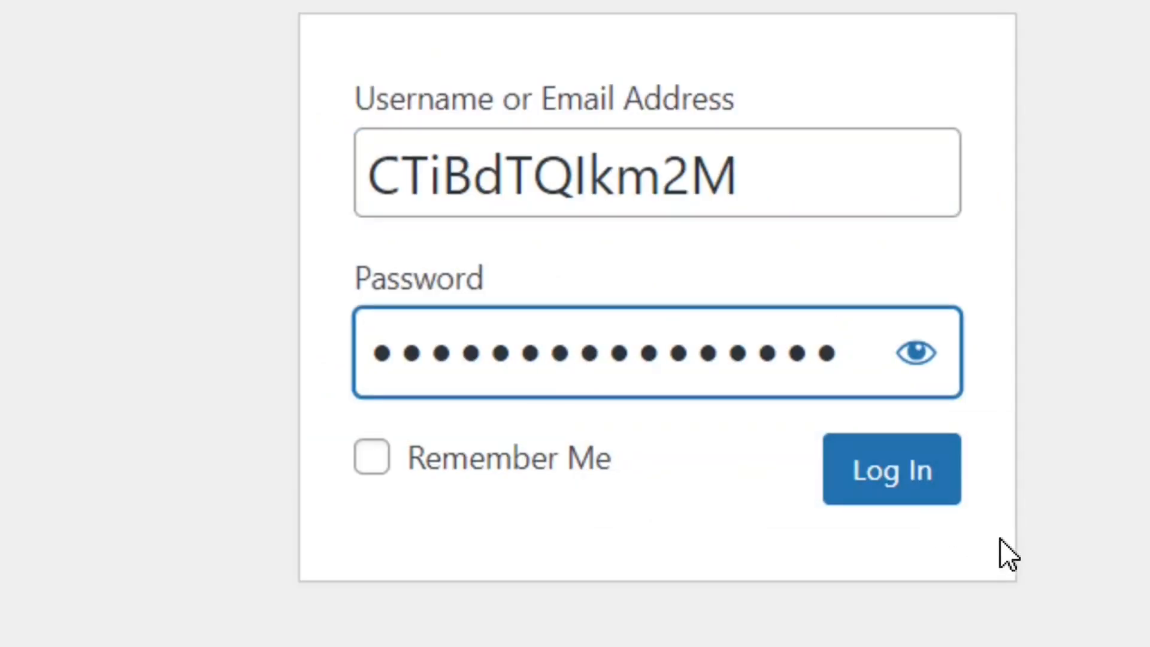
pyautogui.click(897, 473)
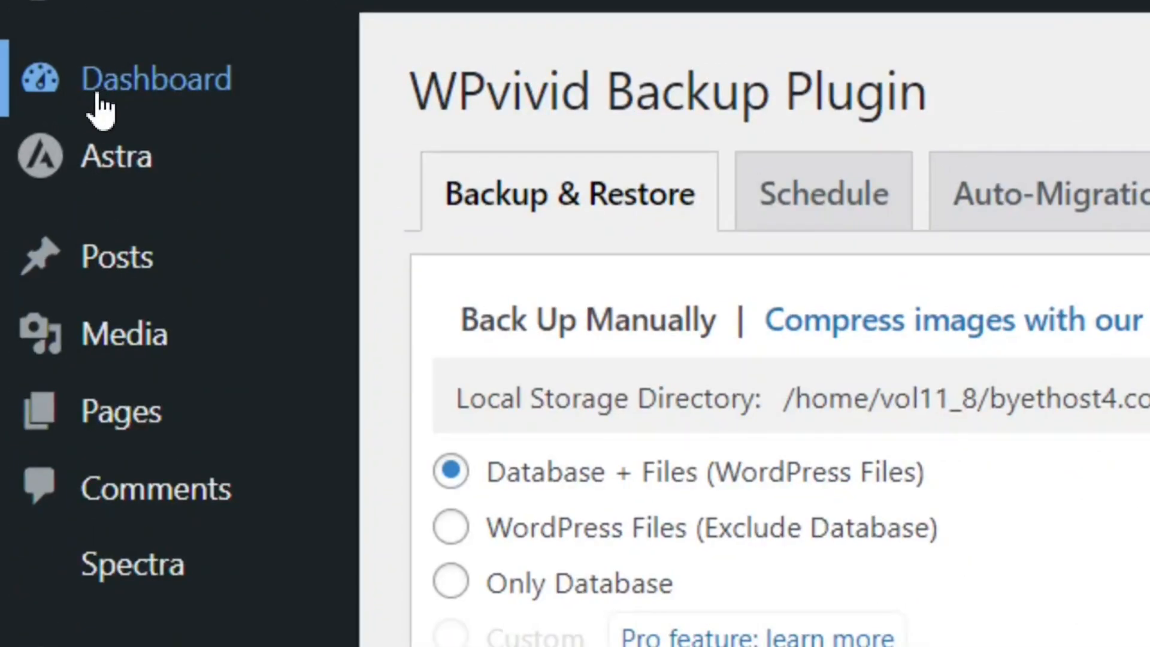
# Open the WordPress dashboard, visit the live Bernice Cake site and look over the hero and offerings sections of its home page.
pyautogui.moveTo(72, 90)
pyautogui.click(52, 47)
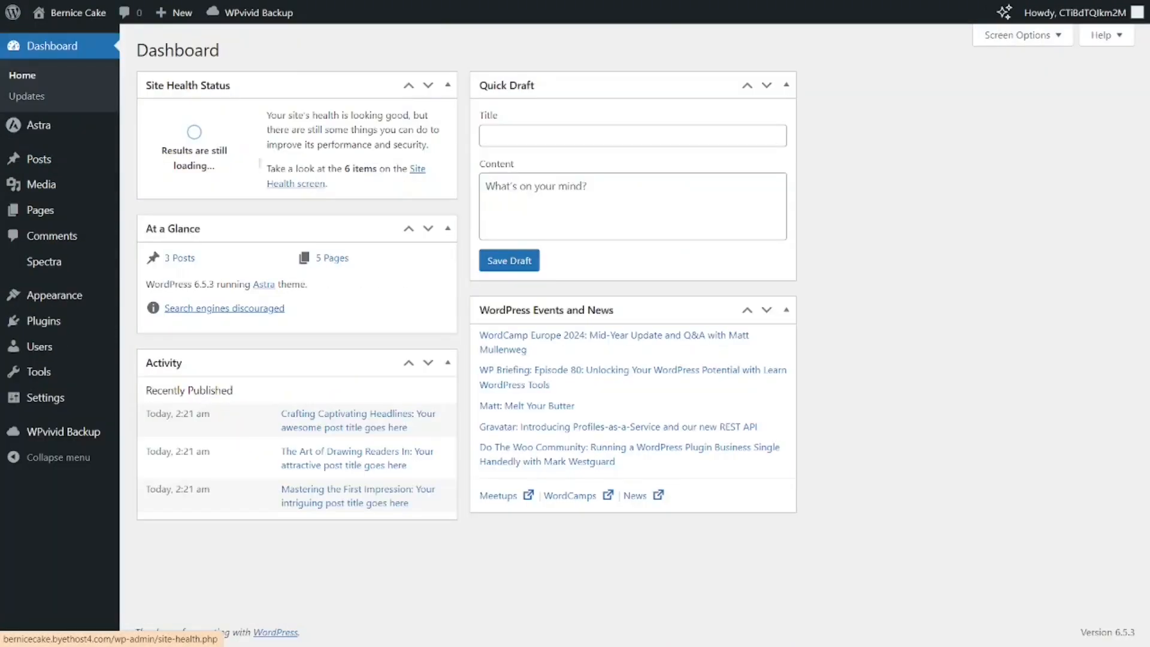
pyautogui.moveTo(36, 21)
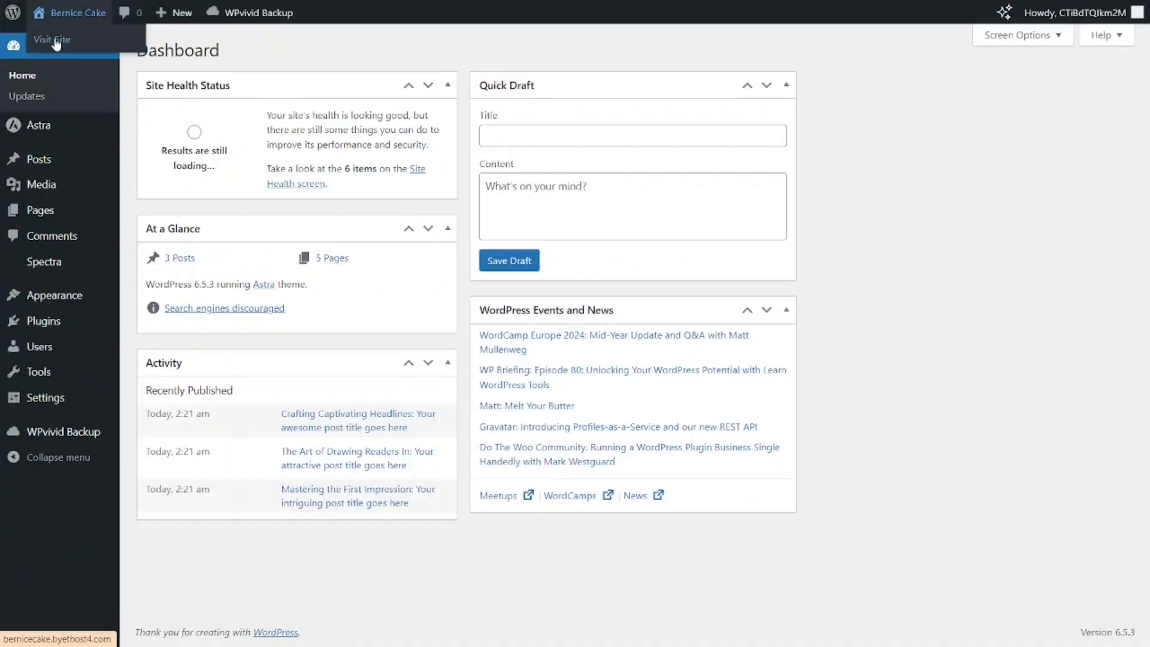
pyautogui.click(168, 120)
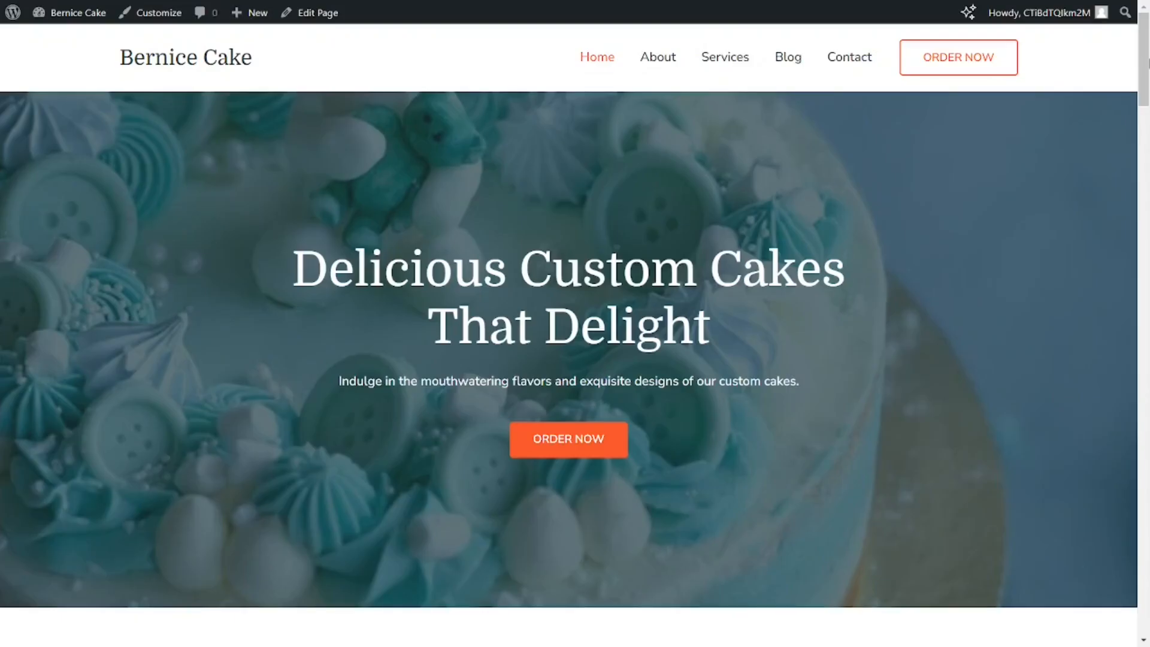
pyautogui.scroll(-7, 575, 334)
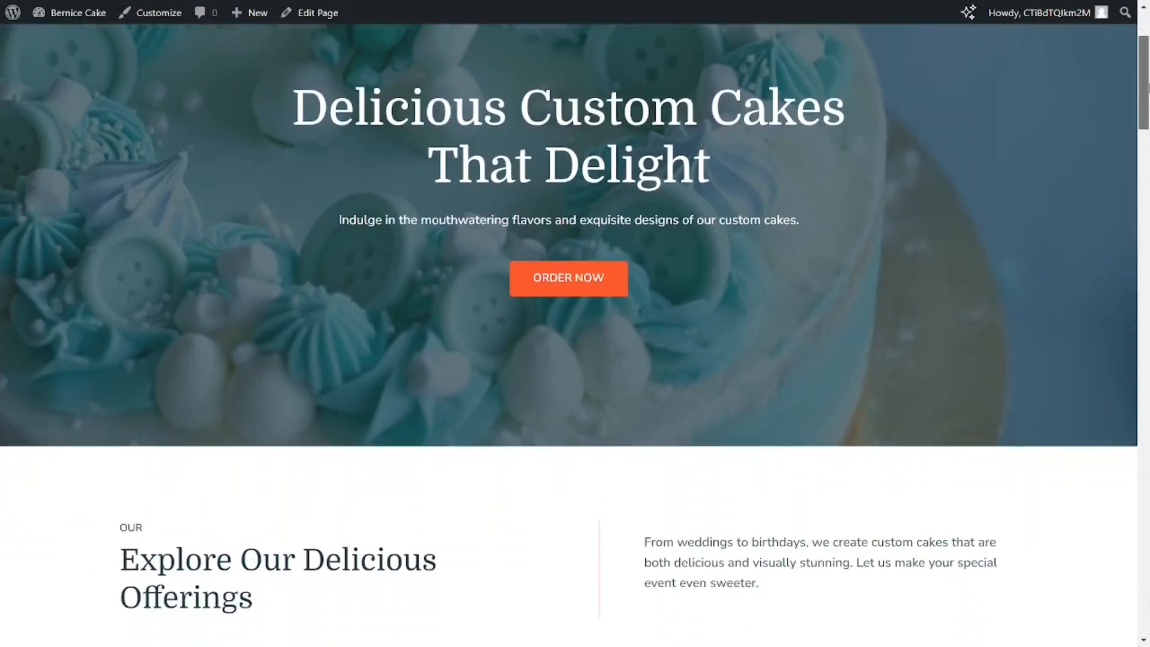
pyautogui.scroll(-7, 575, 334)
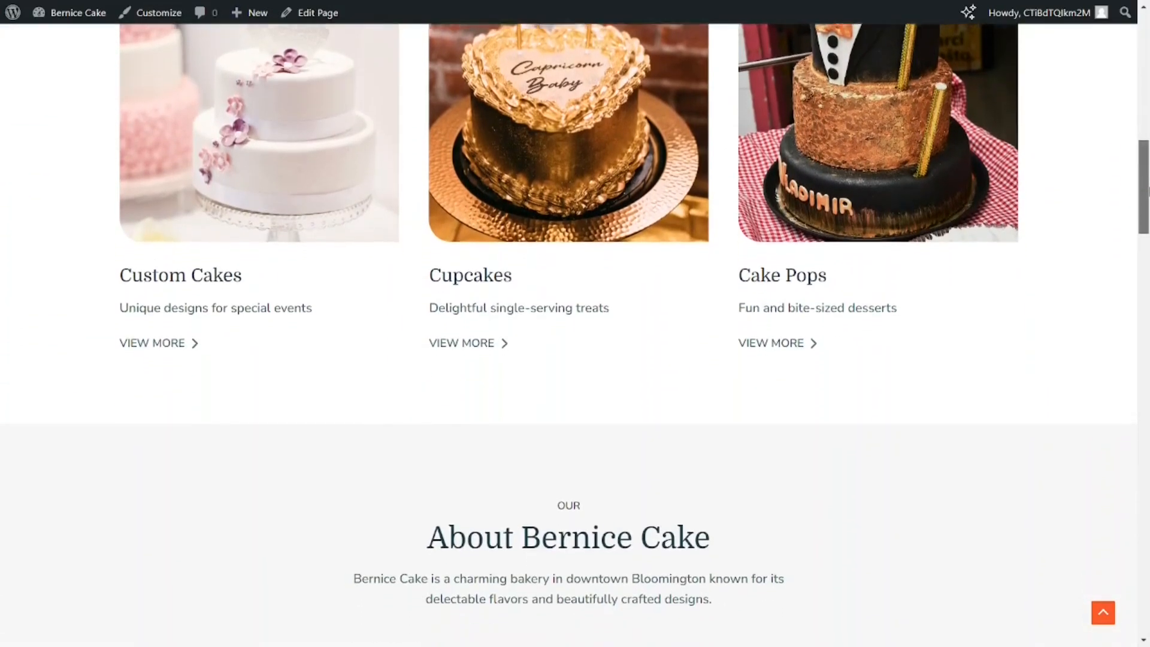
pyautogui.moveTo(1148, 191); pyautogui.dragTo(1148, 69)
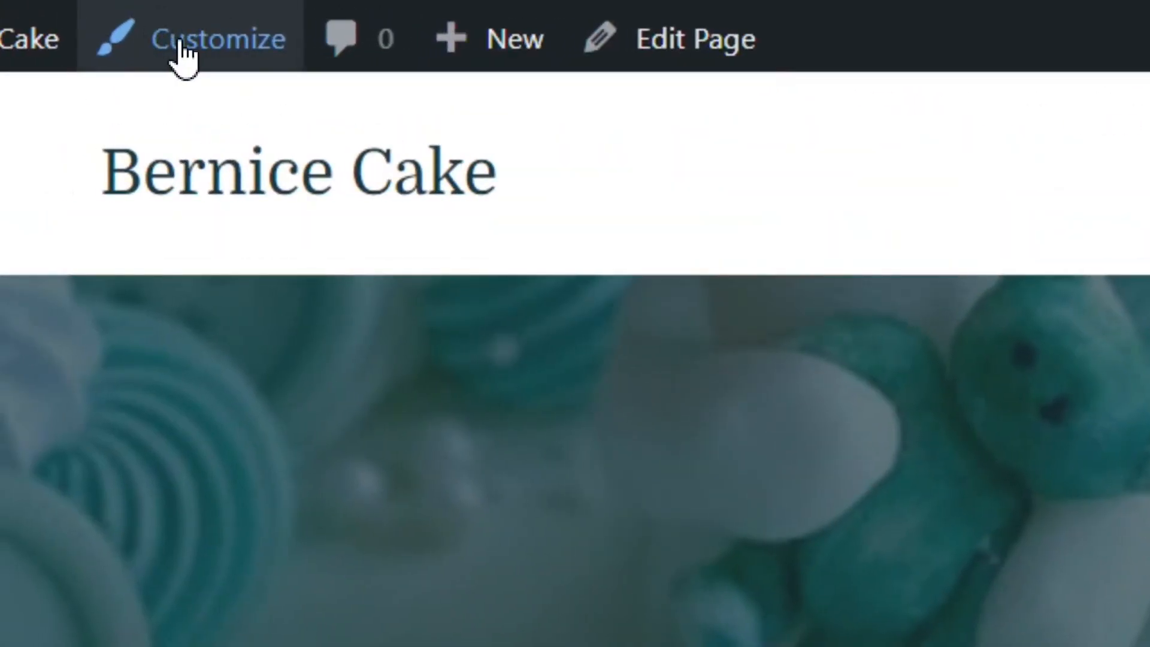
# Open the theme customizer for Bernice Cake and examine the home page preview from the hero section down to the footer.
pyautogui.click(182, 54)
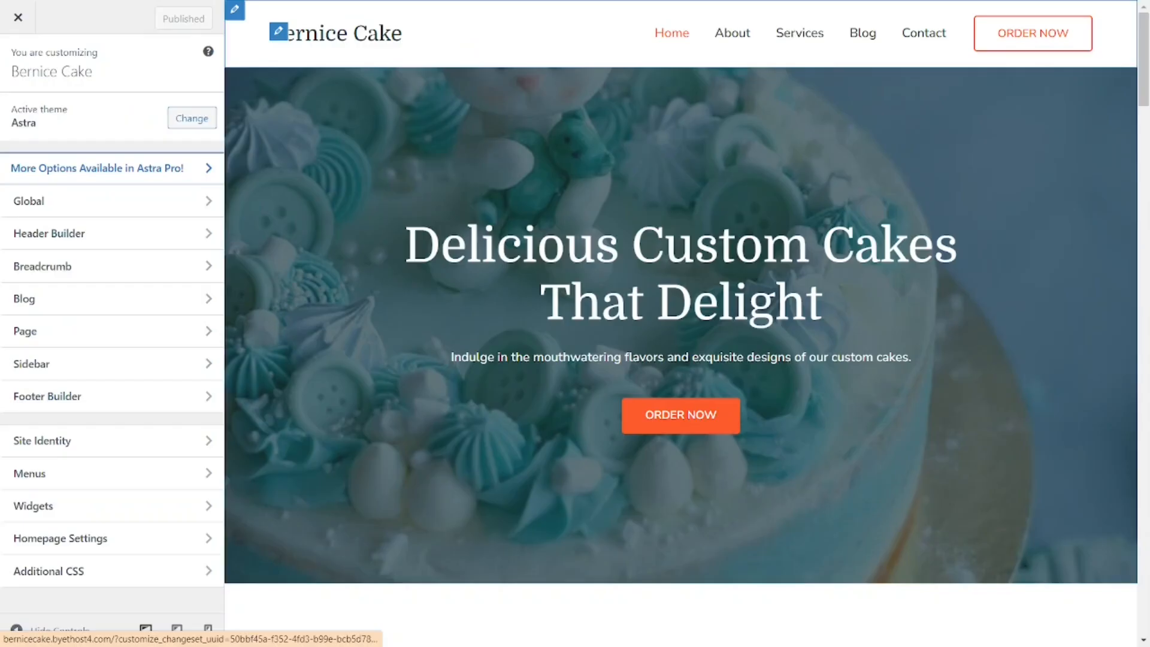
pyautogui.scroll(-10, 327, 40)
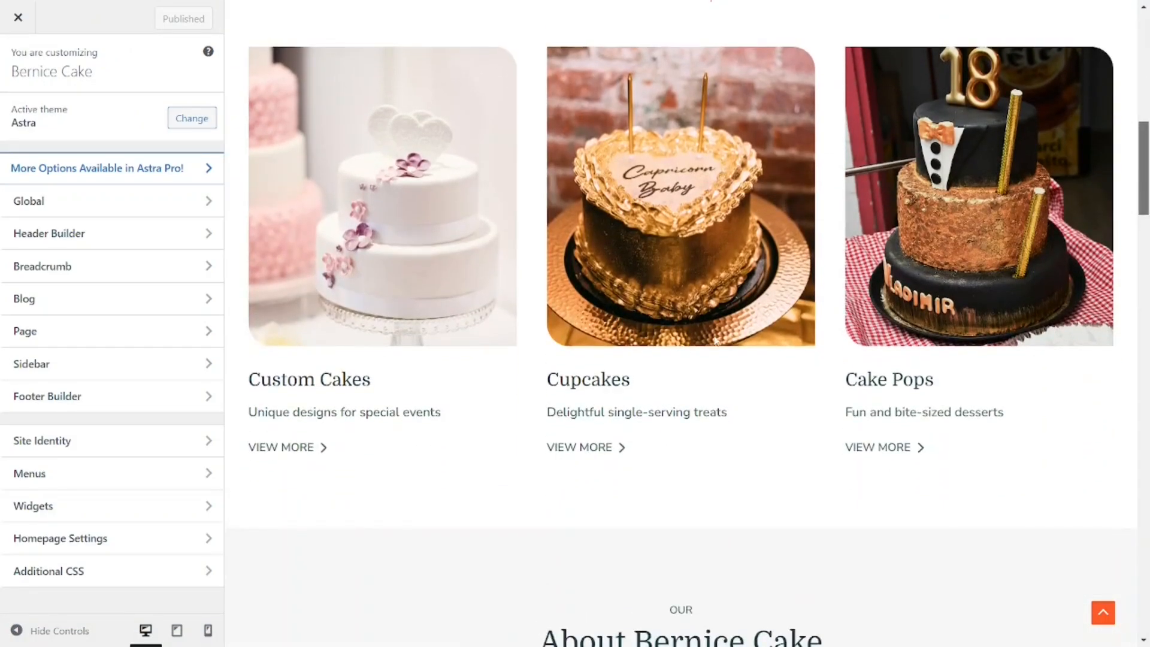
pyautogui.scroll(-15, 716, 340)
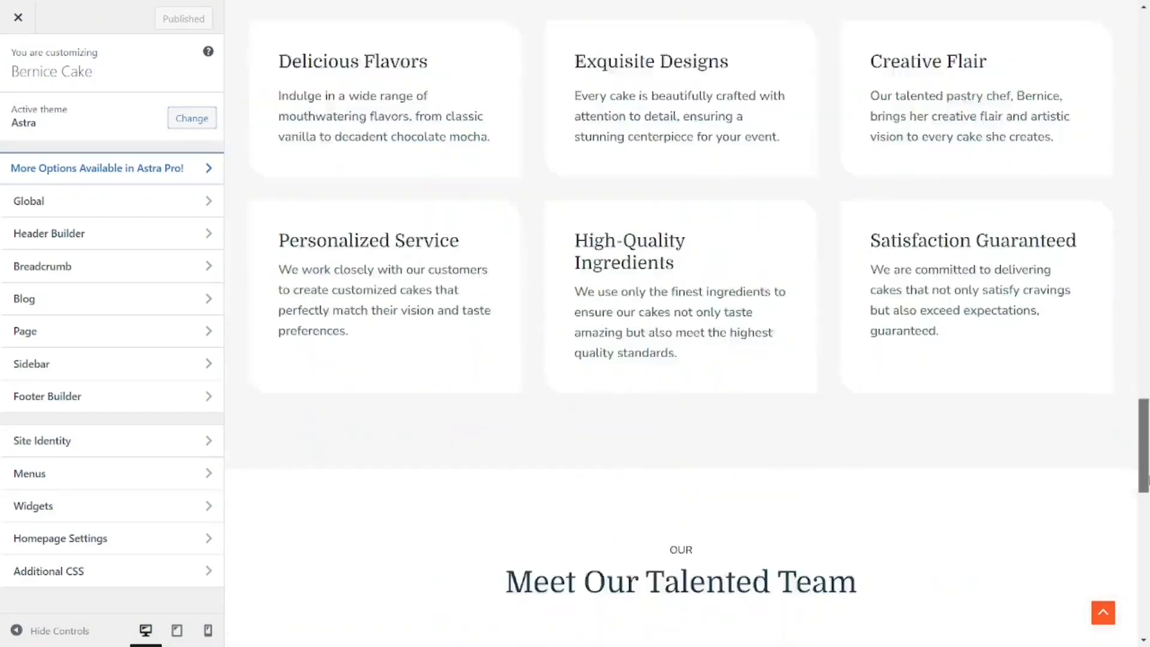
pyautogui.scroll(-10, 682, 324)
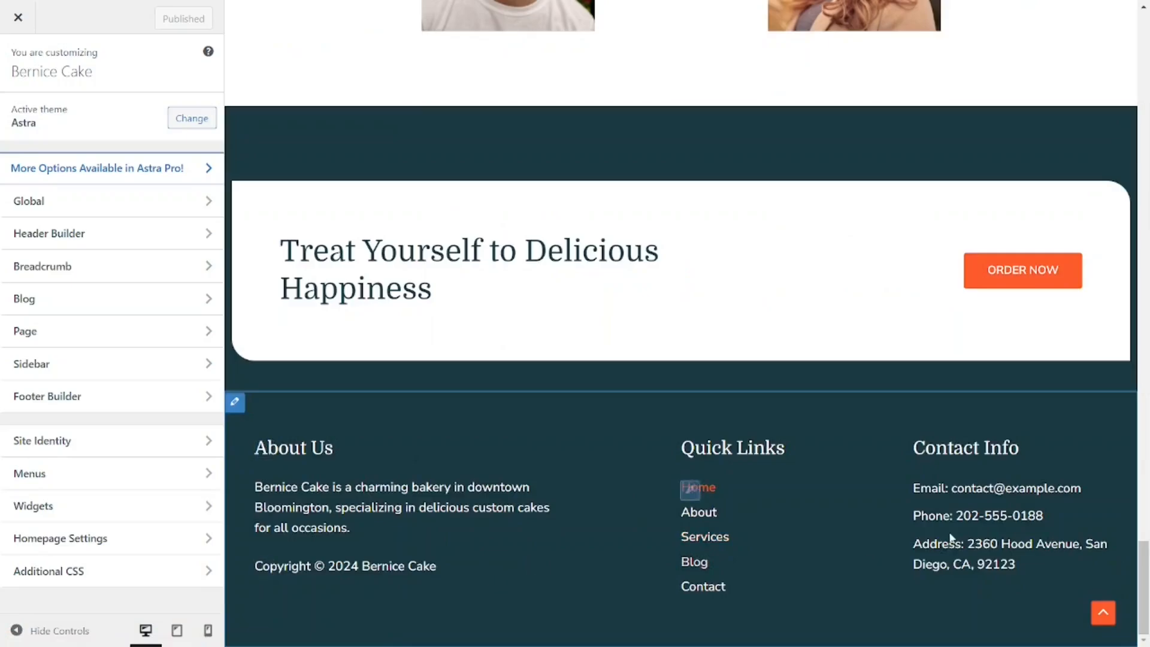
pyautogui.moveTo(1144, 571); pyautogui.dragTo(1143, 36)
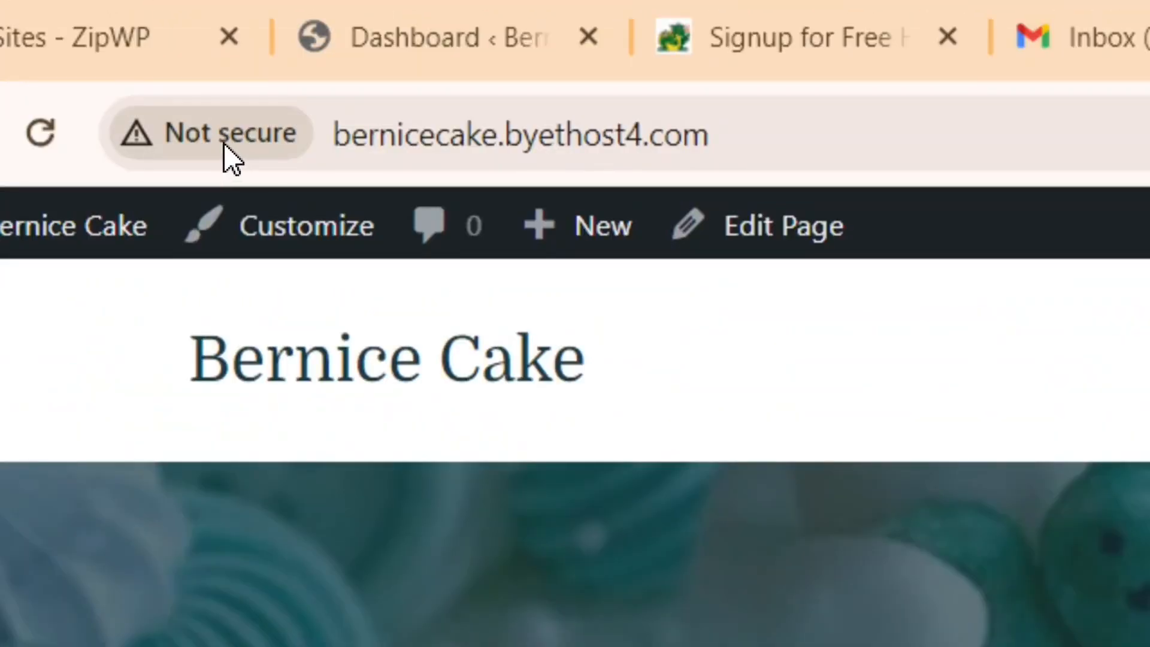
# Check the connection security information for bernicecake.byethost4.com, and review the full-screen home page down to the footer.
pyautogui.click(210, 136)
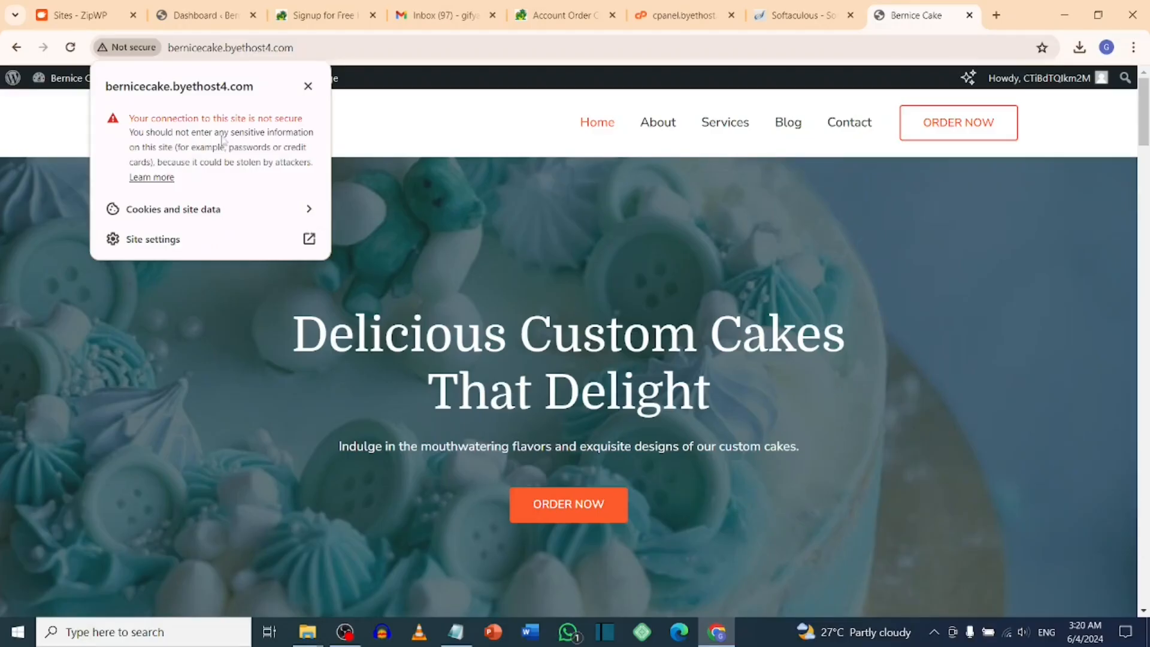
pyautogui.press('F11')
pyautogui.scroll(-10, 576, 324)
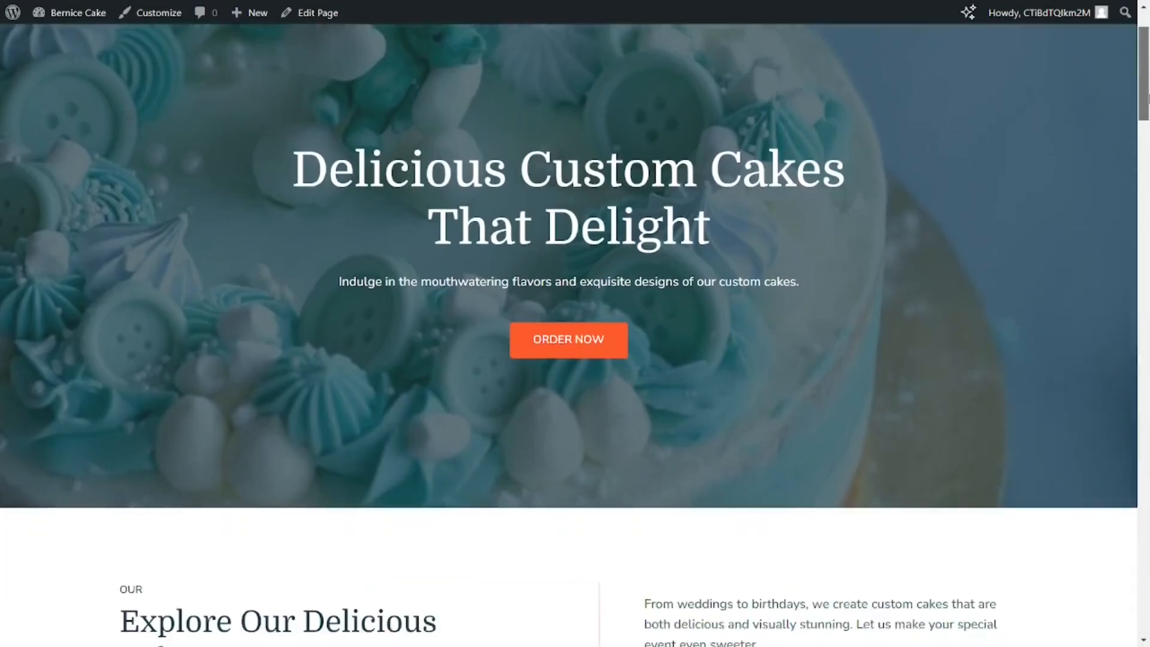
pyautogui.scroll(-15, 575, 324)
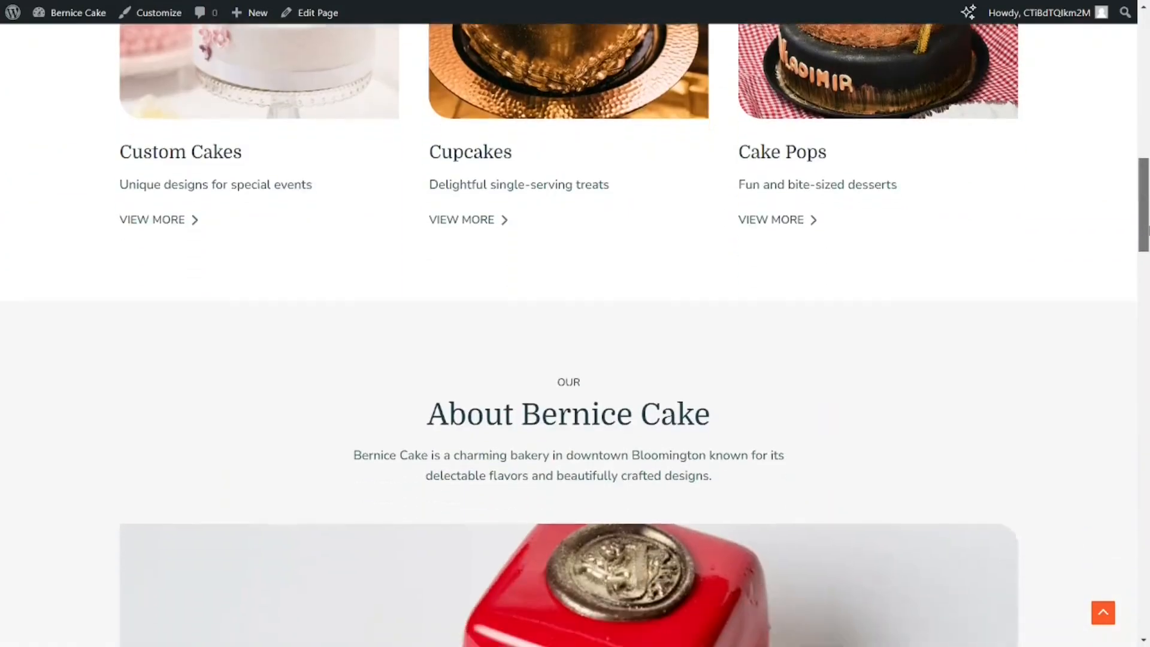
pyautogui.scroll(-12, 575, 324)
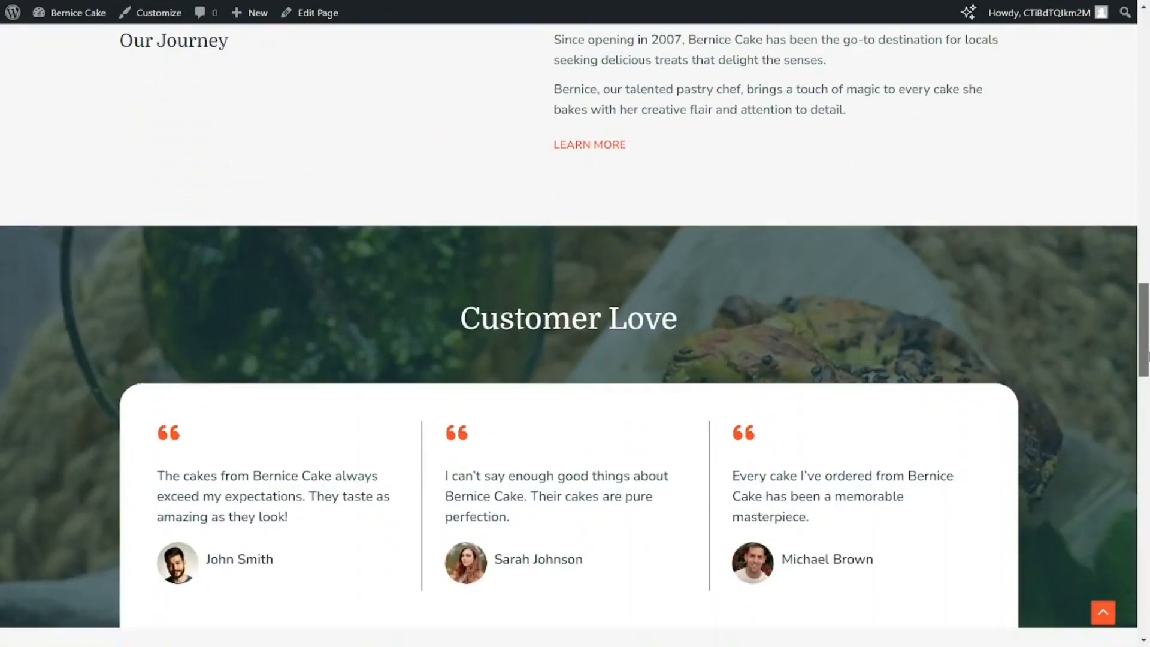
pyautogui.scroll(-10, 575, 323)
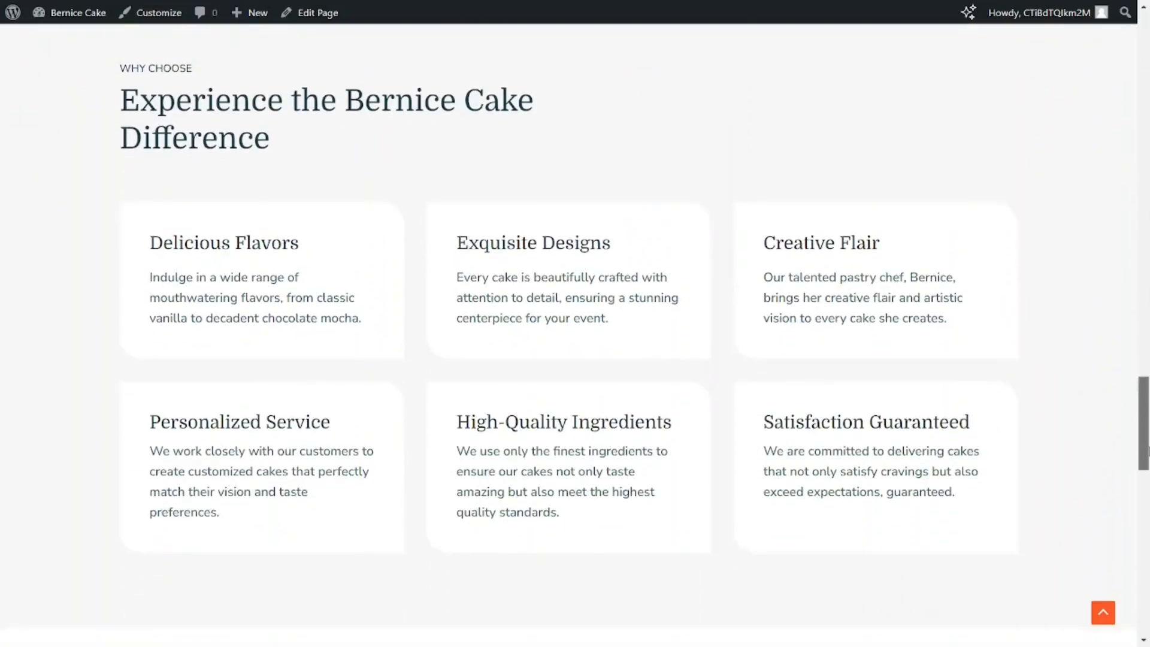
pyautogui.scroll(-8, 575, 324)
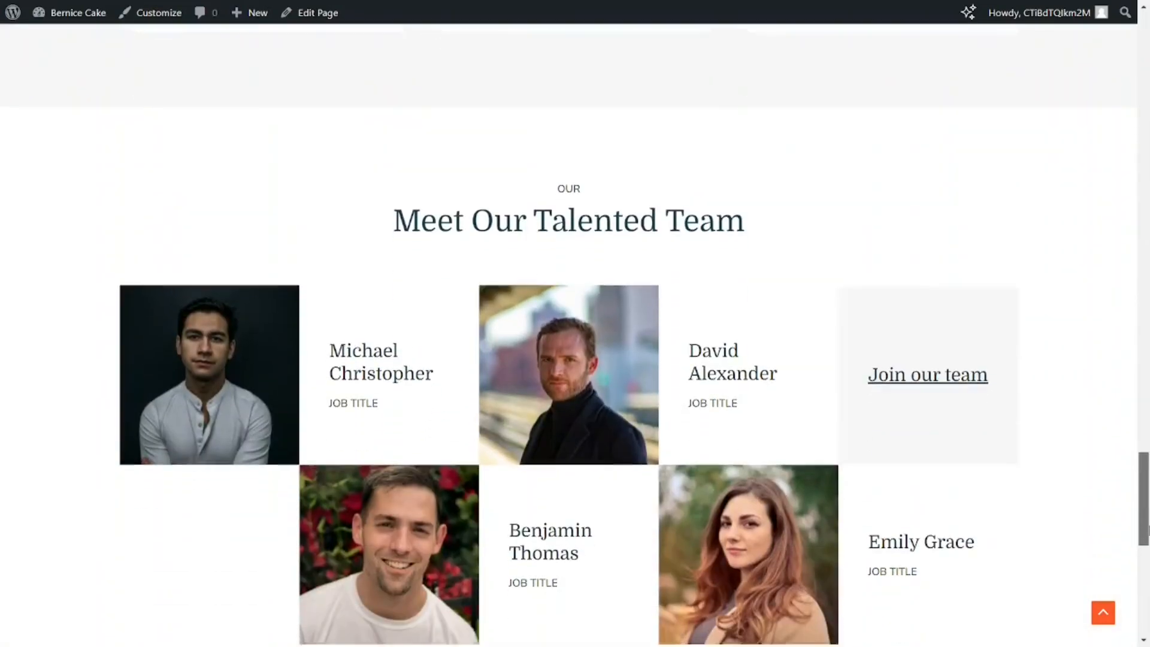
pyautogui.scroll(-3, 575, 324)
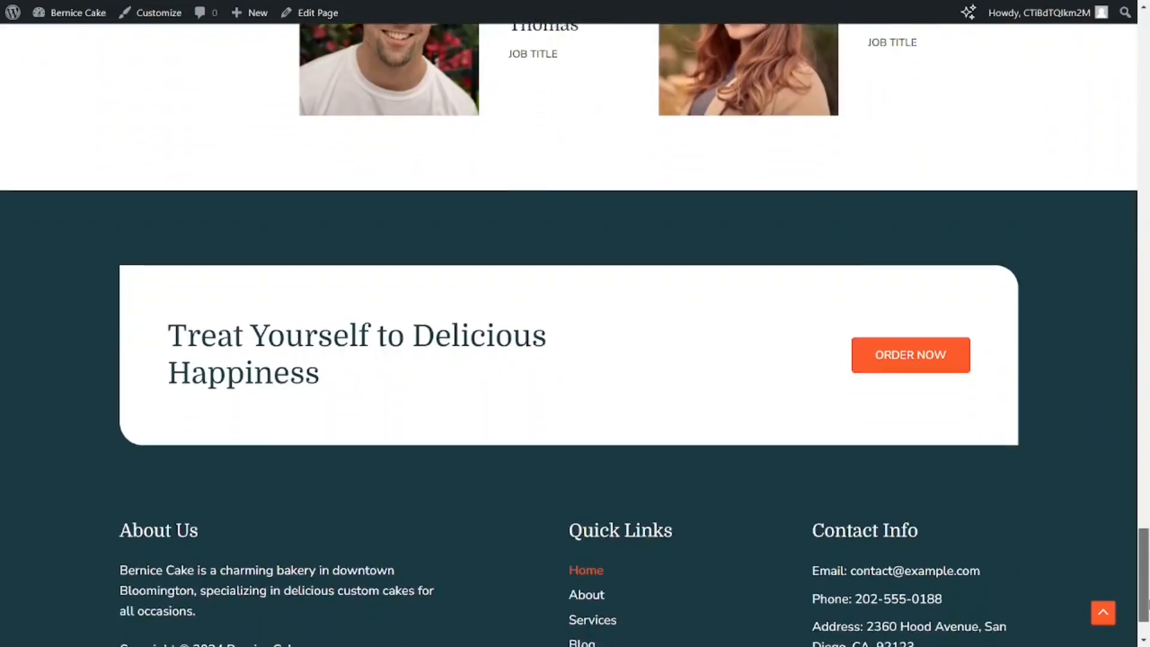